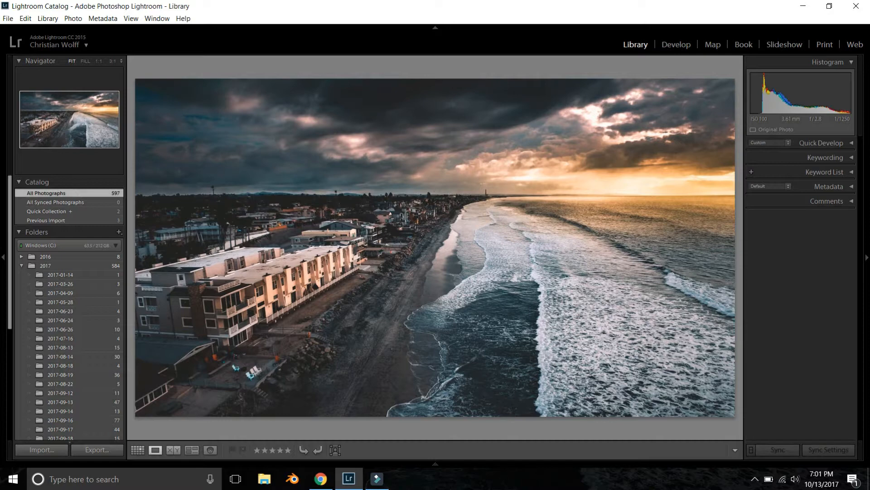
# - Compare the edited beach photo with its unedited copy, and open the unedited copy for developing
pyautogui.press('Right')
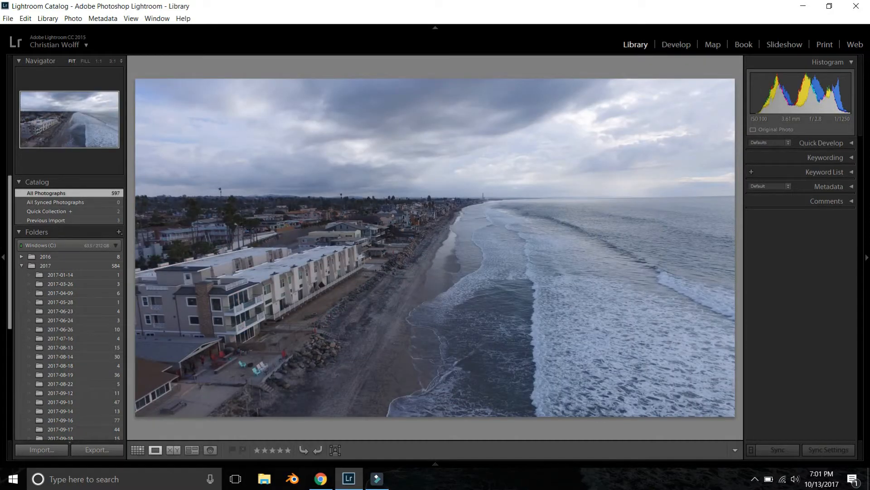
pyautogui.press('Left')
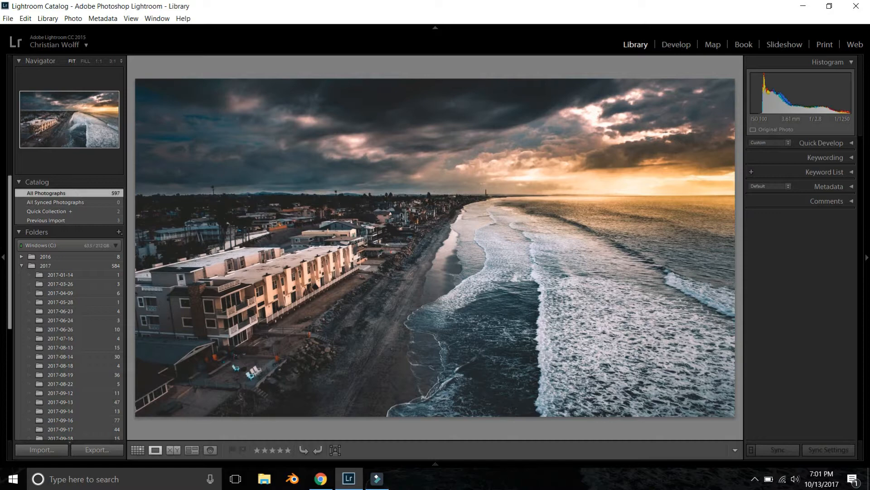
pyautogui.press('Right')
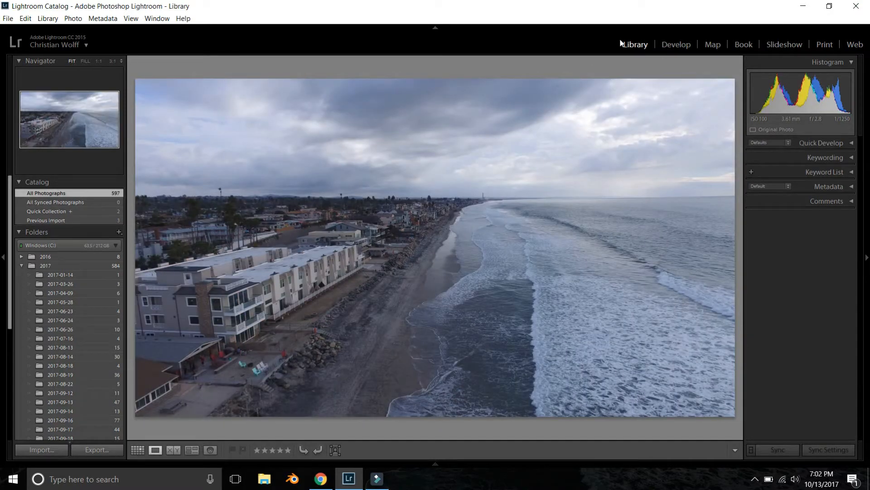
pyautogui.click(679, 45)
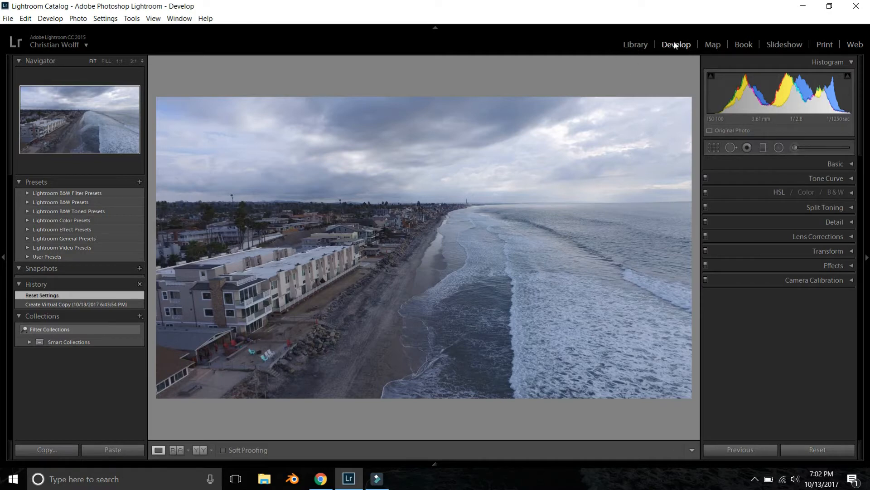
# - Inspect the beach photo at 1:1 zoom, fitted to the window and in full-screen view
pyautogui.click(120, 60)
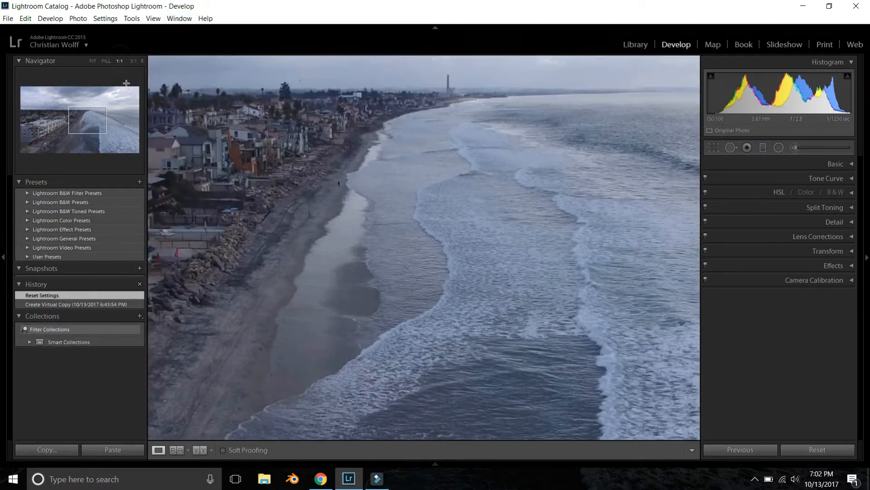
pyautogui.click(92, 60)
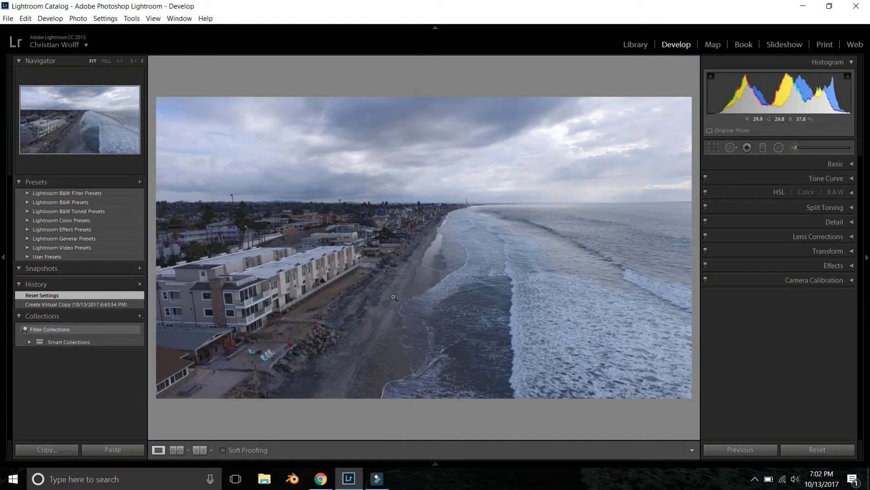
pyautogui.click(3, 257)
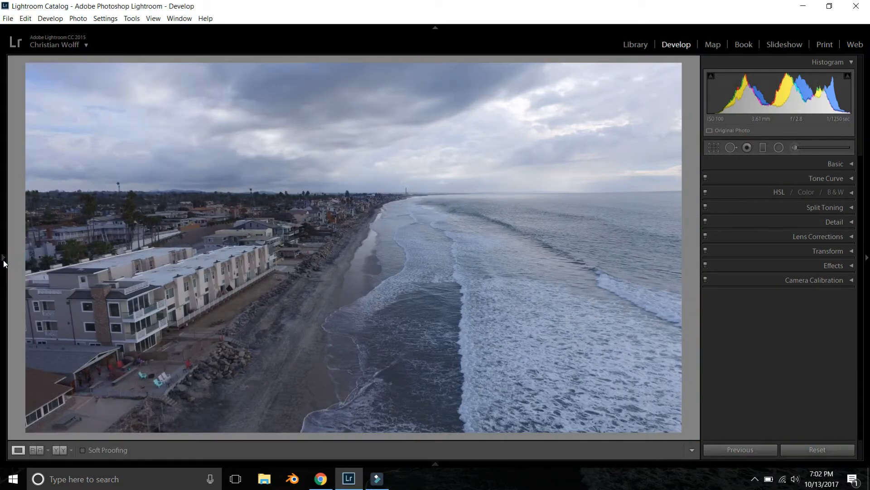
pyautogui.click(4, 258)
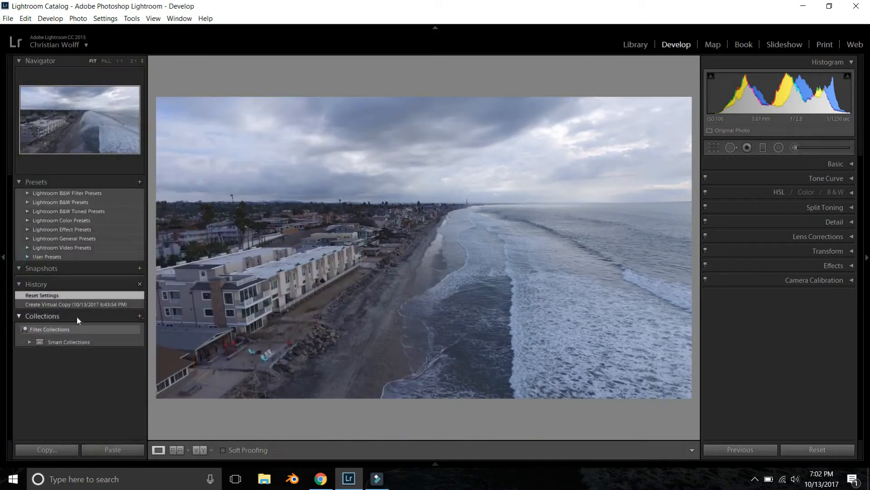
pyautogui.click(434, 463)
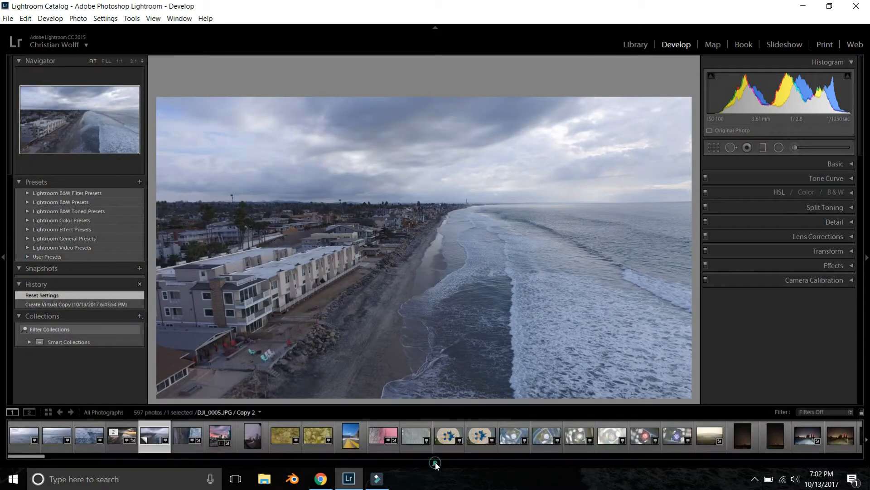
pyautogui.click(435, 462)
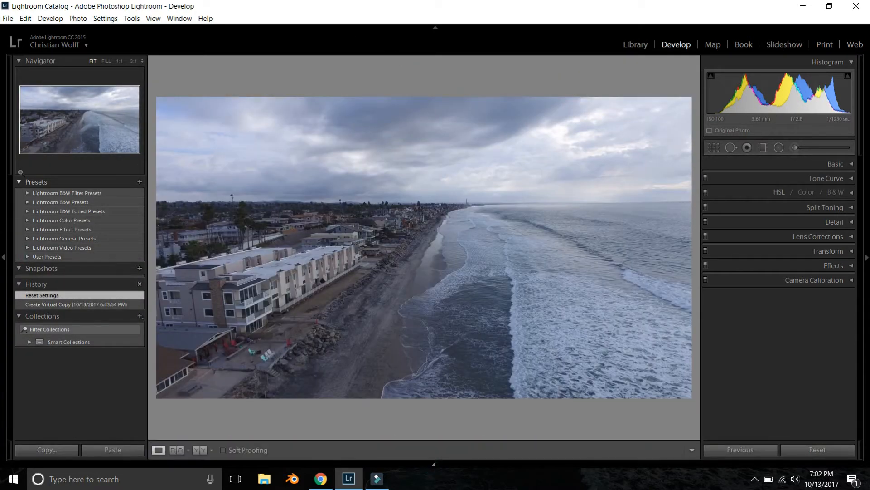
pyautogui.click(4, 258)
pyautogui.click(4, 259)
pyautogui.press('f')
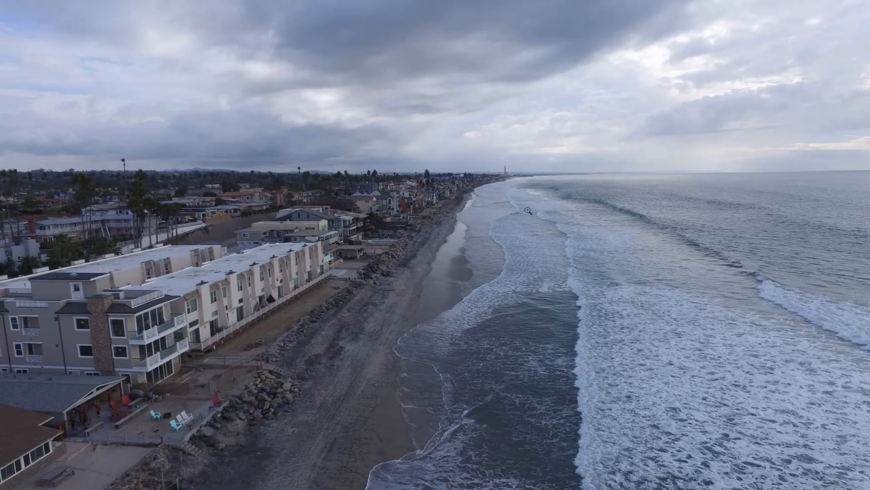
pyautogui.press('f')
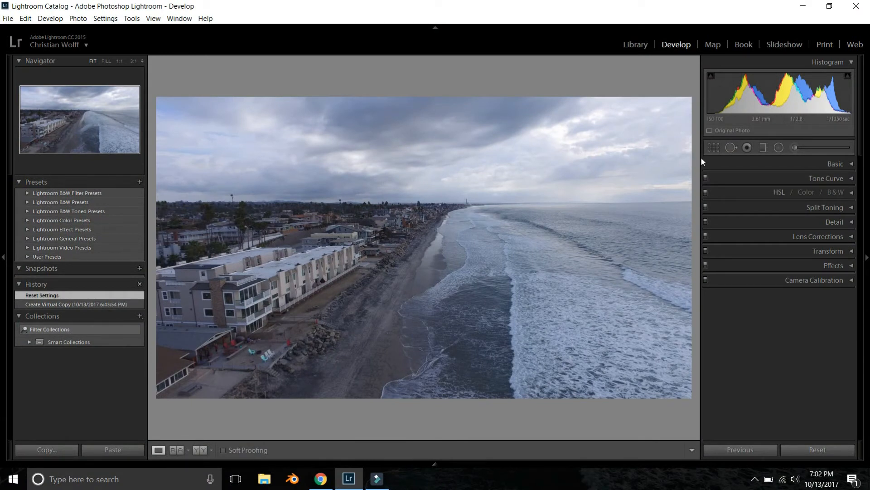
# - Set the photo's basic Highlights to -100 and compare the before and after versions
pyautogui.click(854, 164)
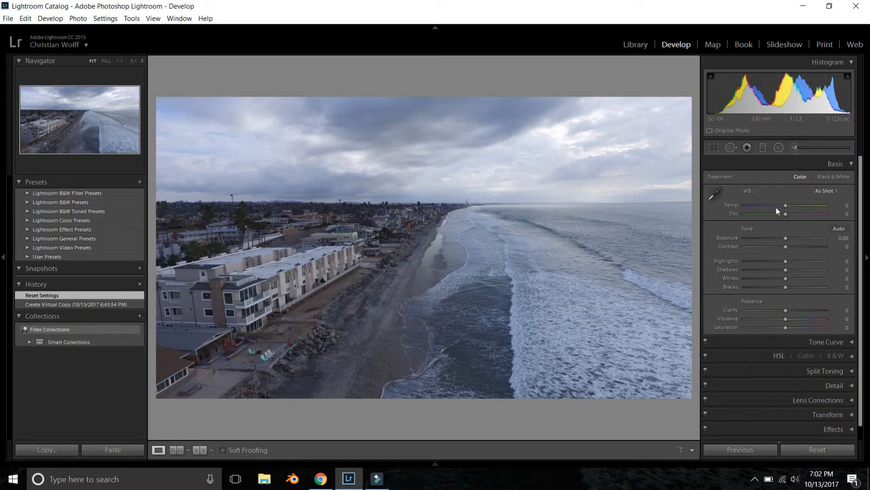
pyautogui.moveTo(785, 259); pyautogui.dragTo(722, 260)
pyautogui.press('y')
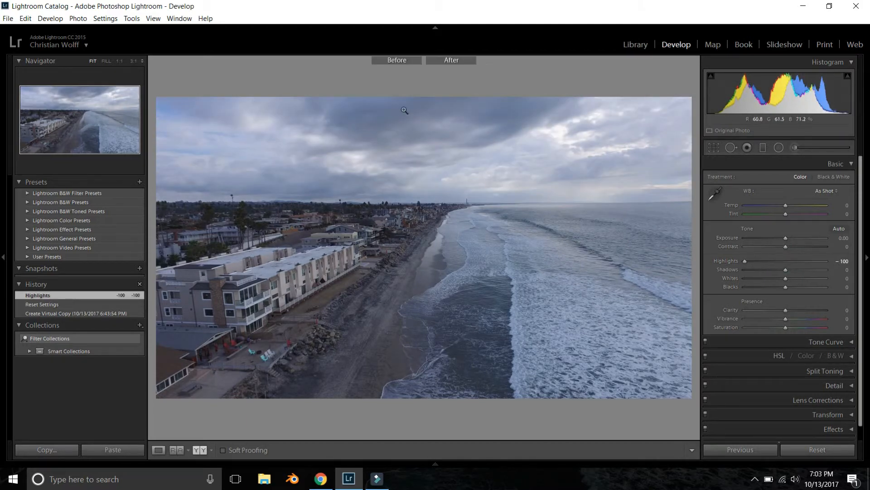
pyautogui.press('y')
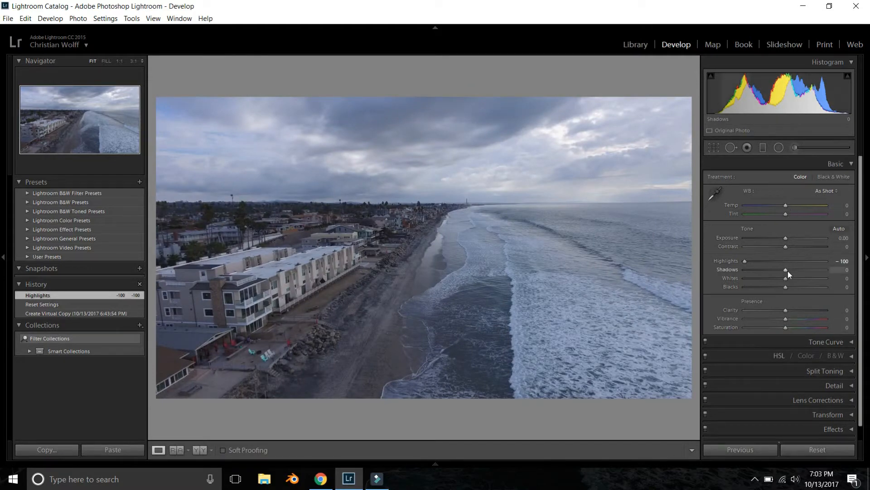
# - Set Shadows to -45 and Whites to +21, using the finished edit of the photo as a reference
pyautogui.moveTo(786, 269)
pyautogui.mouseDown()
pyautogui.moveTo(828, 268)
pyautogui.moveTo(779, 273)
pyautogui.moveTo(830, 273)
pyautogui.moveTo(771, 281)
pyautogui.moveTo(820, 277)
pyautogui.moveTo(775, 271)
pyautogui.mouseUp()
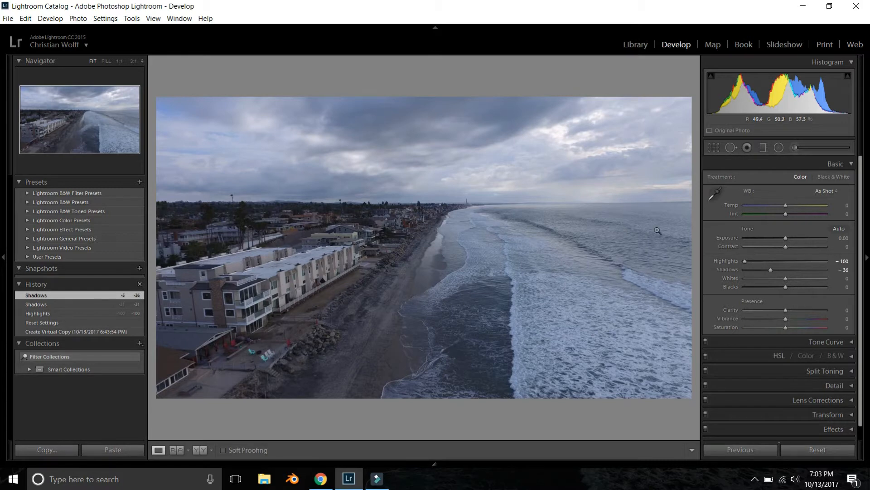
pyautogui.press('Left')
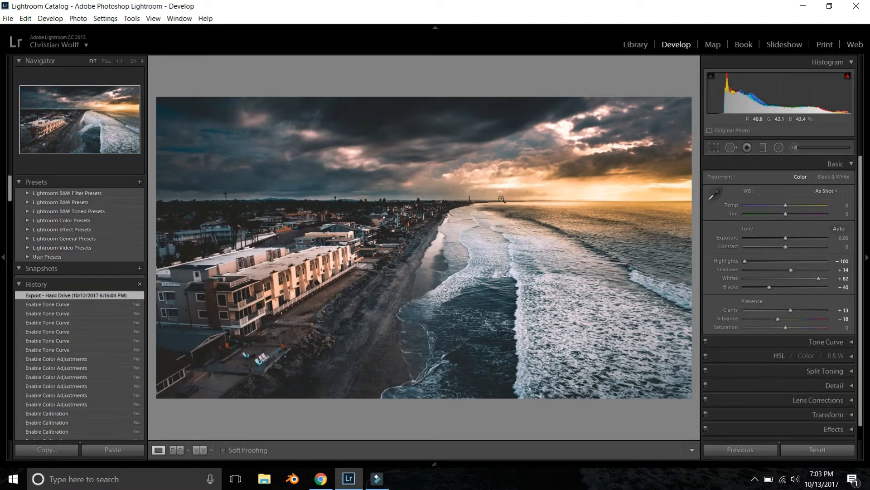
pyautogui.press('Right')
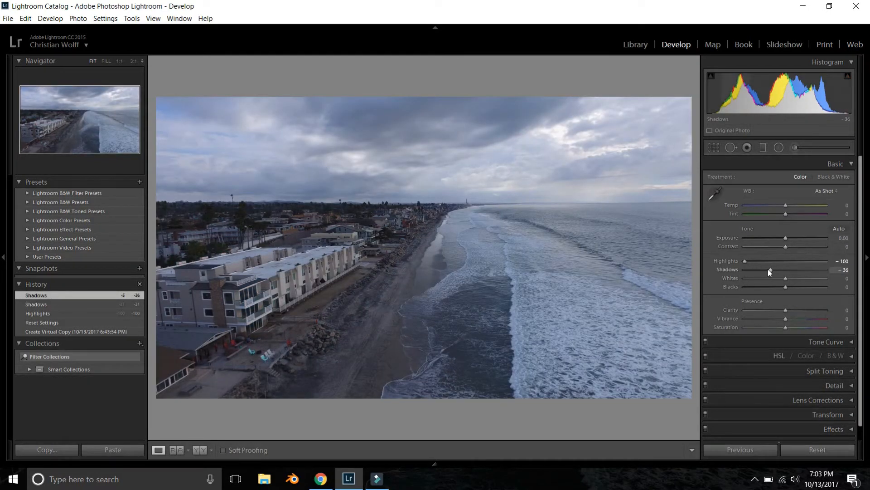
pyautogui.moveTo(770, 271); pyautogui.dragTo(794, 278)
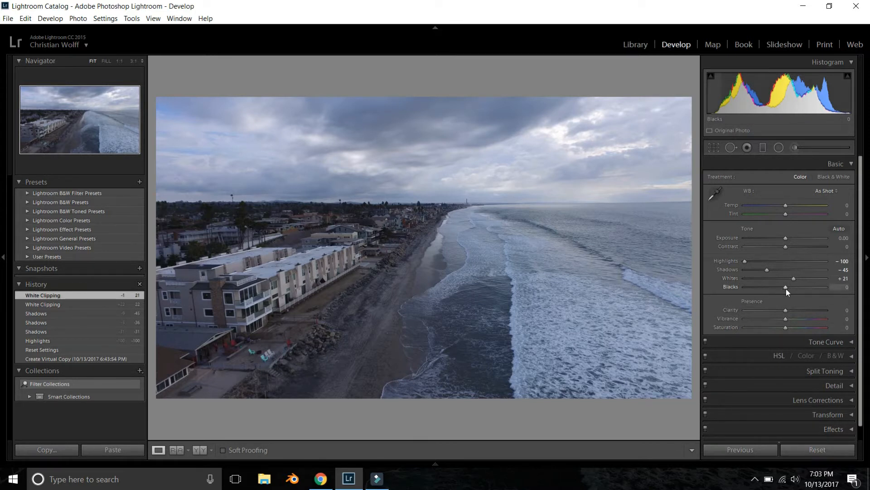
# - Set Blacks to -59 and compare the photo side by side with its original state
pyautogui.moveTo(786, 287); pyautogui.dragTo(763, 286)
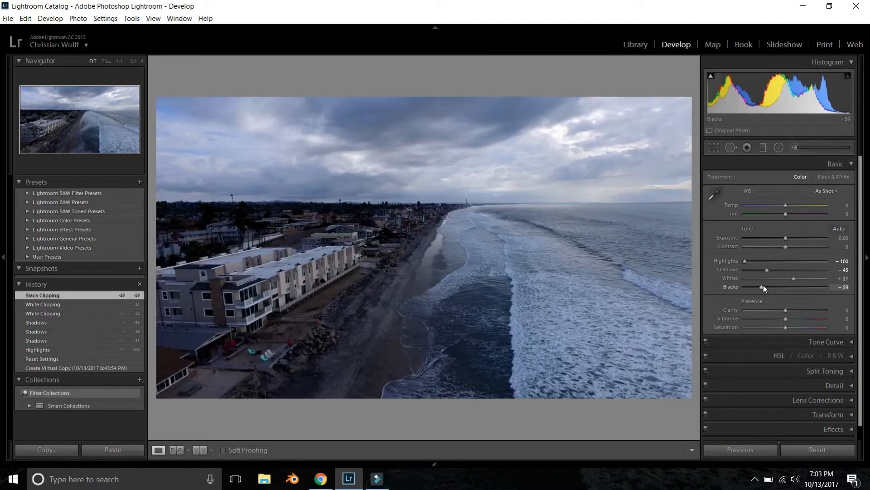
pyautogui.press('y')
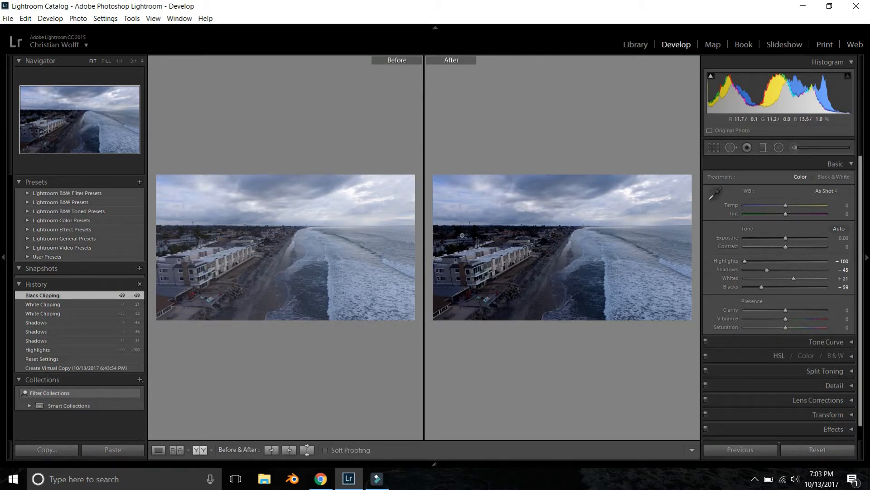
pyautogui.press('y')
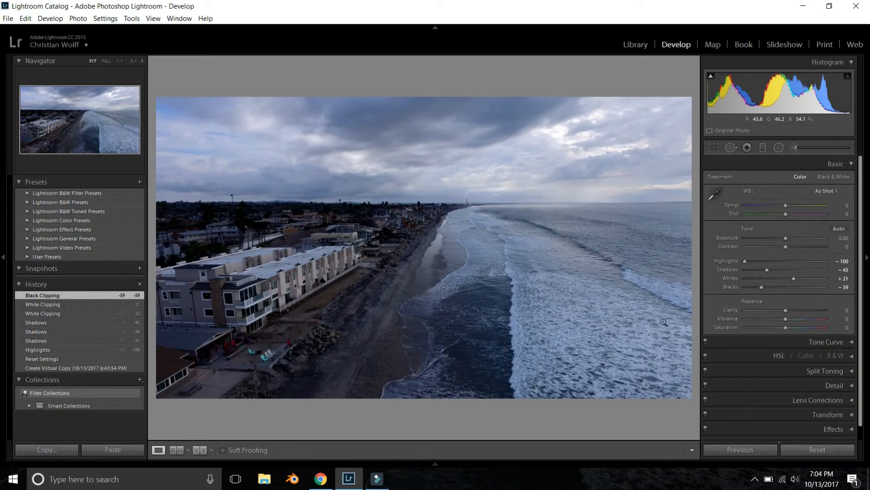
# - Set Clarity to +25 and check the change in a before-and-after comparison
pyautogui.moveTo(787, 310)
pyautogui.mouseDown()
pyautogui.moveTo(824, 310)
pyautogui.moveTo(791, 311)
pyautogui.moveTo(796, 315)
pyautogui.mouseUp()
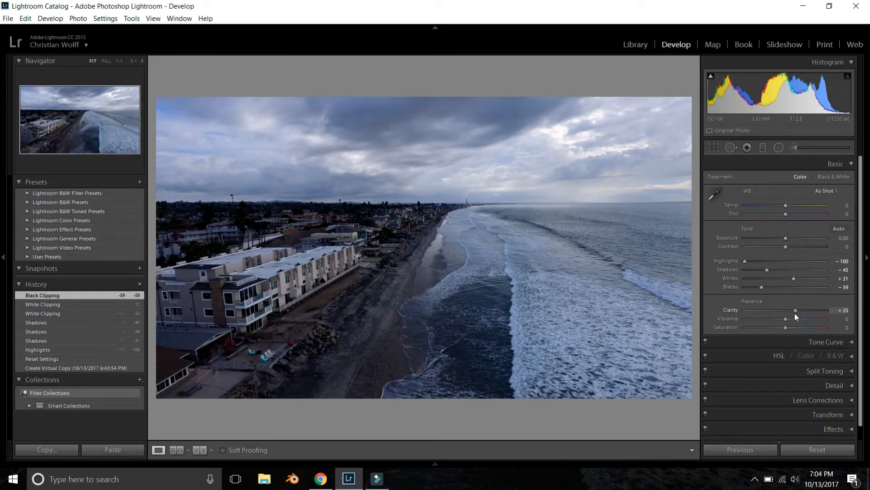
pyautogui.press('y')
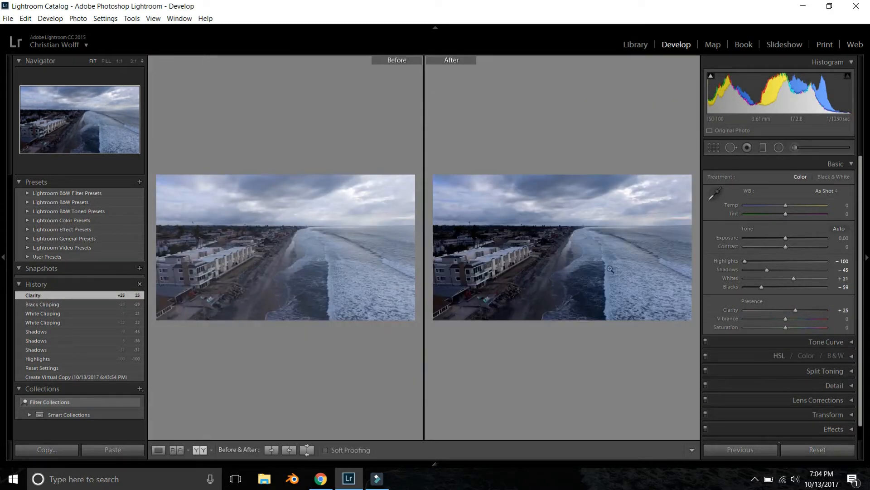
pyautogui.press('y')
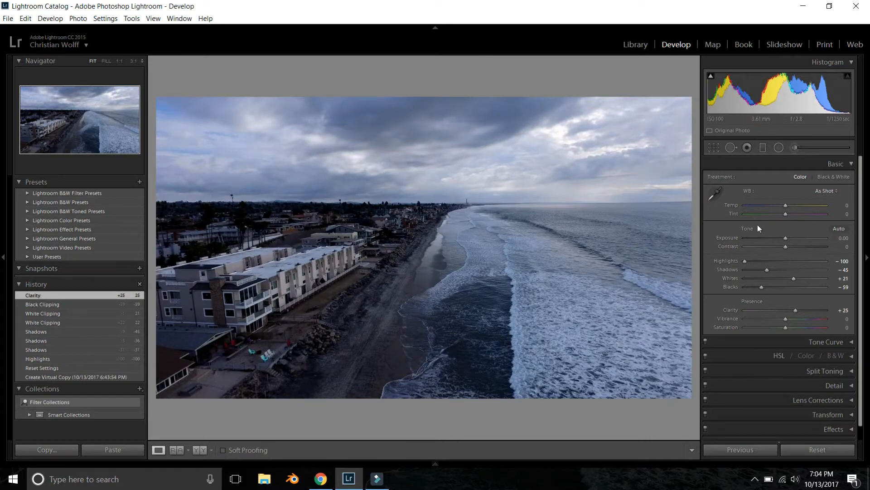
# - Try a white balance Temp of +1, reset it to 0, and compare before and after
pyautogui.moveTo(786, 205)
pyautogui.mouseDown()
pyautogui.moveTo(795, 206)
pyautogui.moveTo(786, 206)
pyautogui.mouseUp()
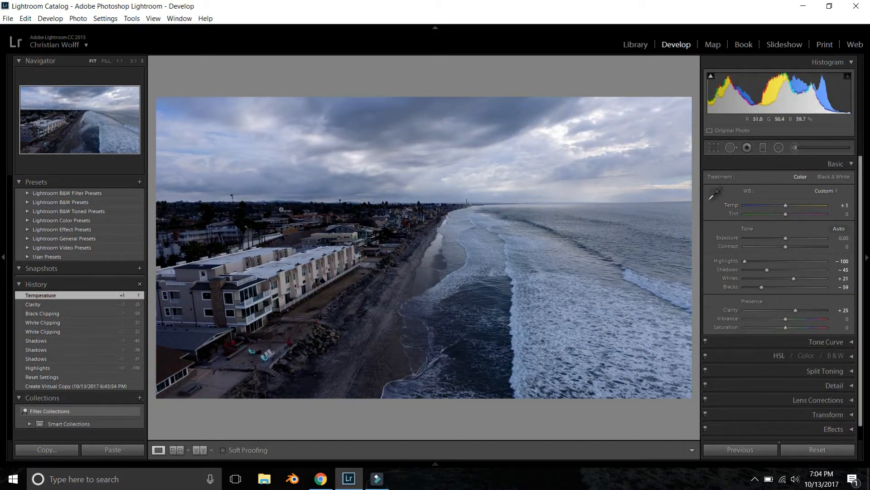
pyautogui.doubleClick(785, 206)
pyautogui.press('y')
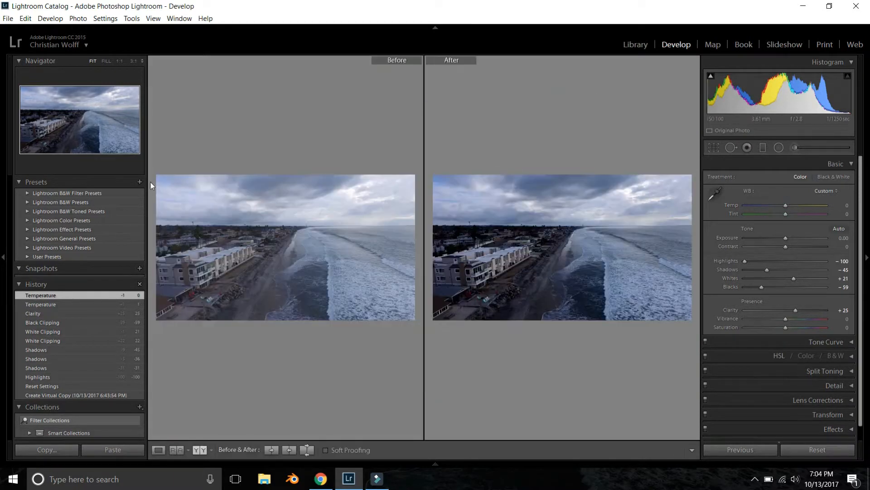
pyautogui.press('y')
# - Set the white balance Tint to -23 and compare the photo before and after
pyautogui.moveTo(785, 214)
pyautogui.mouseDown()
pyautogui.moveTo(803, 214)
pyautogui.moveTo(765, 214)
pyautogui.moveTo(787, 213)
pyautogui.mouseUp()
pyautogui.moveTo(778, 214); pyautogui.dragTo(776, 214)
pyautogui.press('y')
pyautogui.press('y')
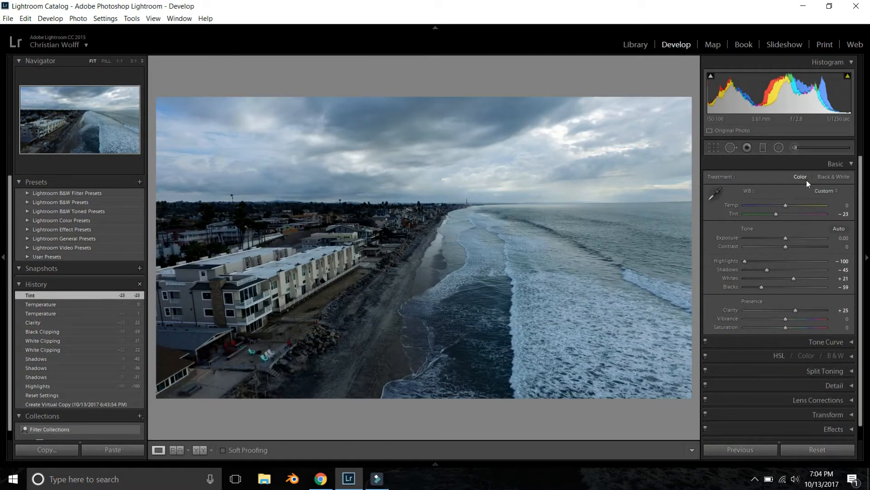
# - Reset all develop settings of the photo and undo the reset, twice in a row
pyautogui.click(834, 454)
pyautogui.hotkey('ctrl', 'z')
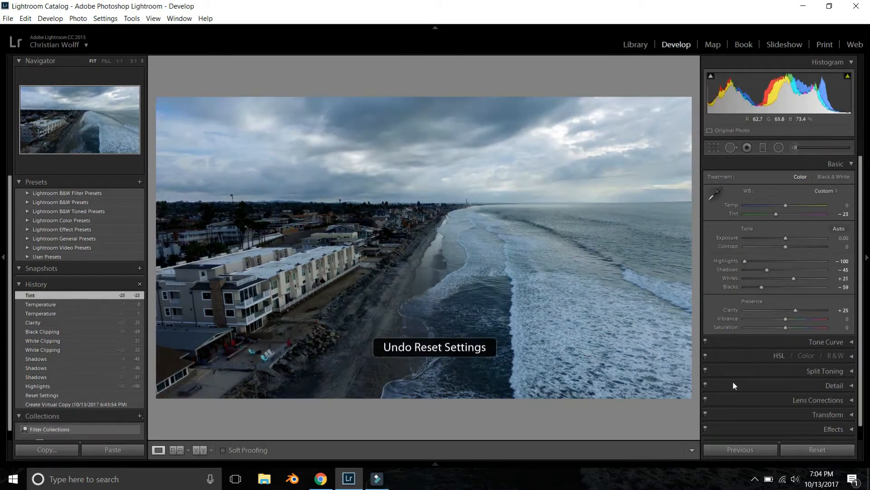
pyautogui.click(816, 449)
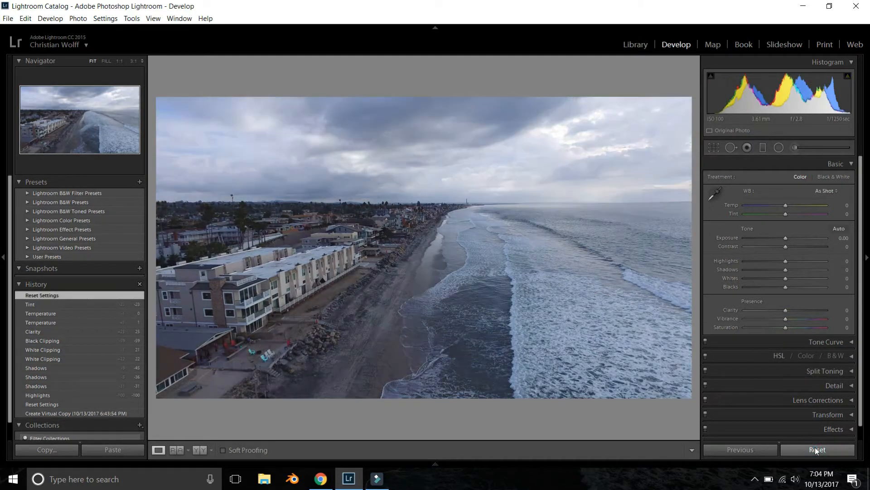
pyautogui.hotkey('ctrl', 'z')
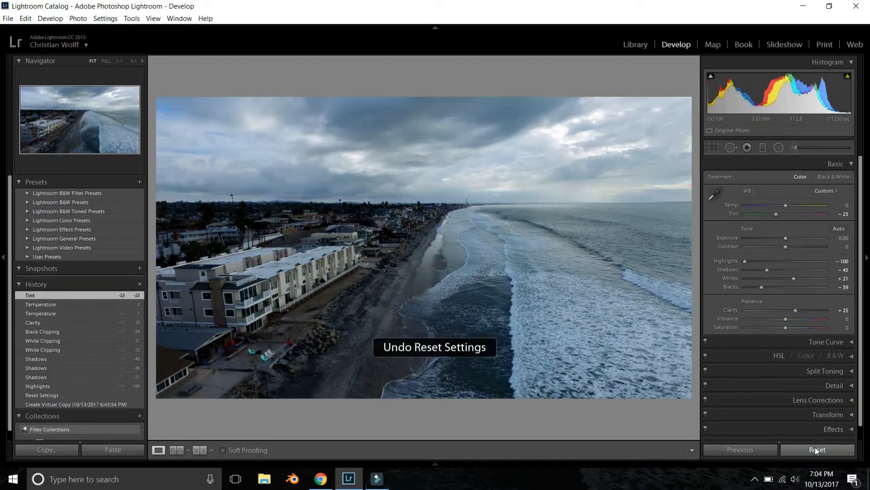
# - Add a horizontal graduated filter over the sky just above the horizon and set its Exposure to -1.18
pyautogui.click(850, 165)
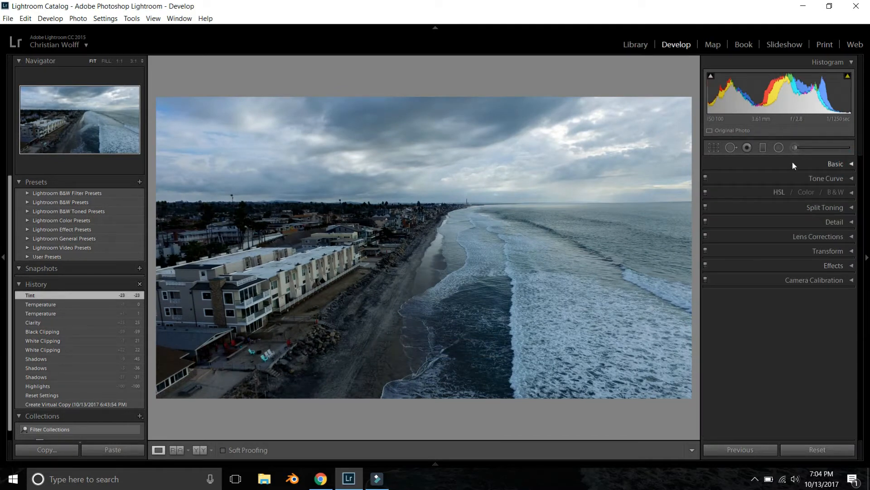
pyautogui.click(765, 148)
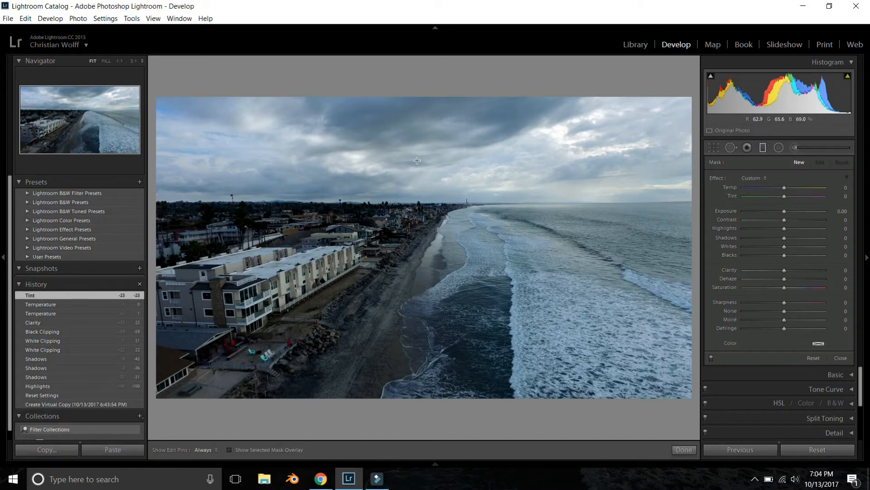
pyautogui.moveTo(410, 146); pyautogui.dragTo(415, 200)
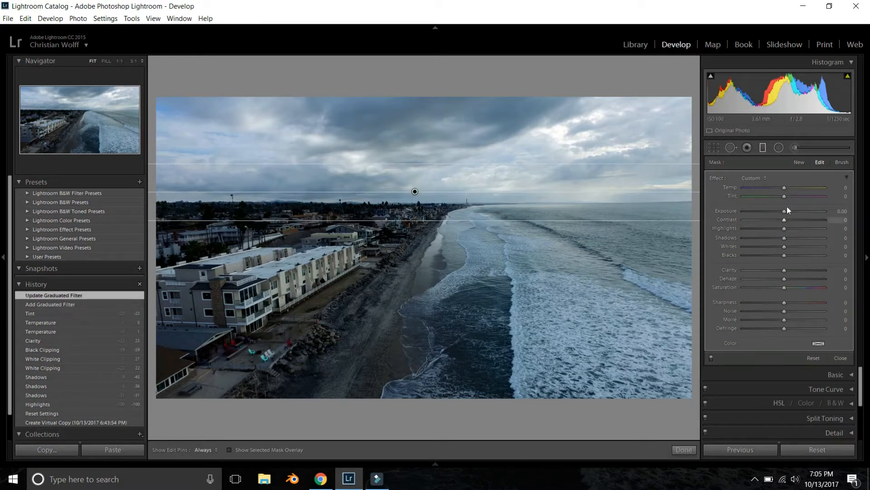
pyautogui.moveTo(786, 211); pyautogui.dragTo(772, 211)
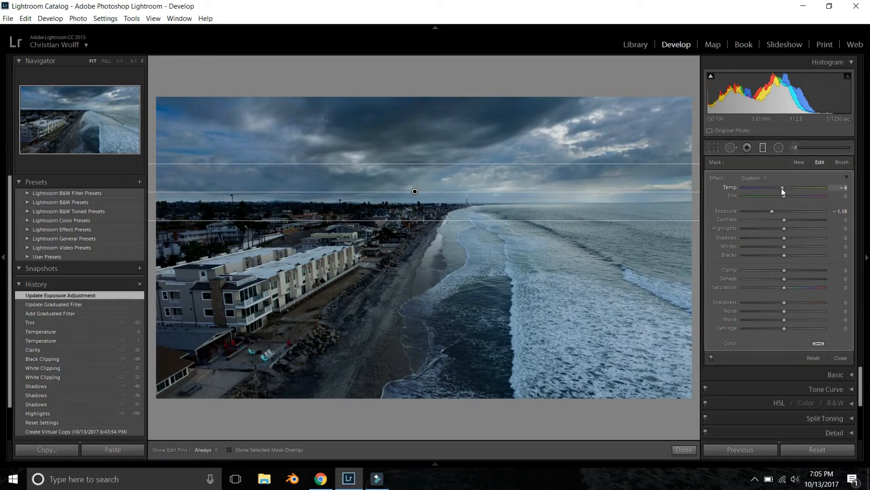
# - Reset the sky graduated filter's Temp to 0 and set its Dehaze to 42, Contrast to 3 and Clarity to 35
pyautogui.doubleClick(782, 188)
pyautogui.moveTo(785, 278); pyautogui.dragTo(800, 277)
pyautogui.moveTo(415, 191); pyautogui.dragTo(417, 194)
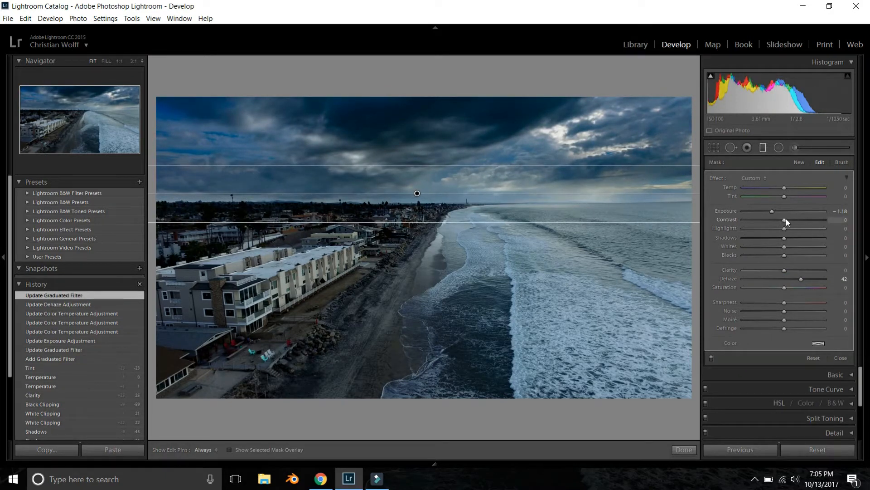
pyautogui.moveTo(786, 219); pyautogui.dragTo(785, 219)
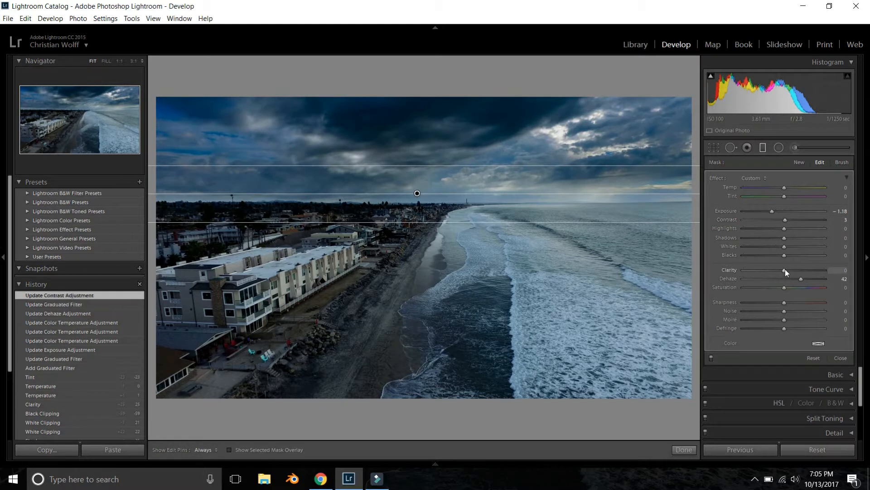
pyautogui.moveTo(791, 271); pyautogui.dragTo(799, 270)
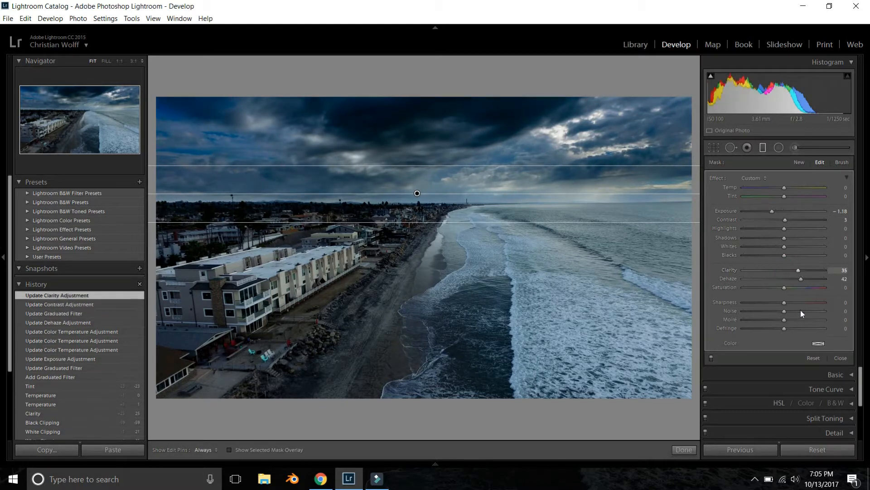
# - Set the sky graduated filter's Noise to 12 while checking the dark clouds at 1:1
pyautogui.click(119, 59)
pyautogui.click(92, 88)
pyautogui.moveTo(92, 87); pyautogui.dragTo(88, 90)
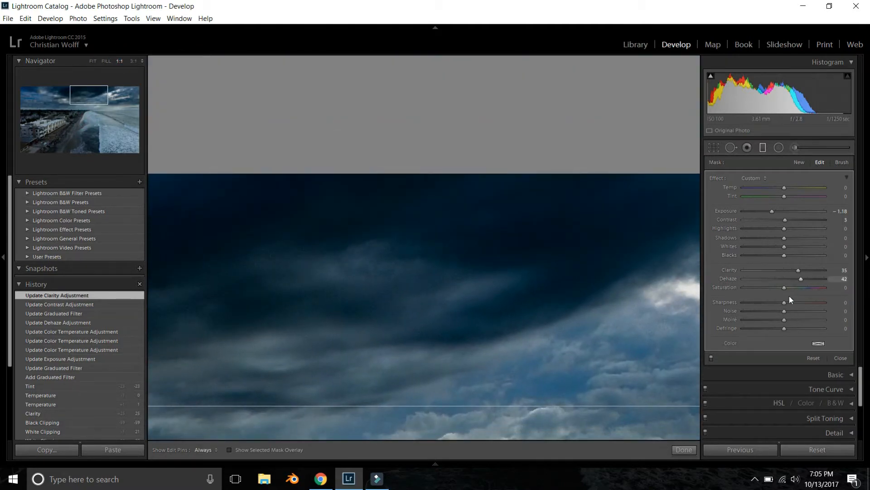
pyautogui.moveTo(784, 311); pyautogui.dragTo(820, 311)
pyautogui.moveTo(789, 312); pyautogui.dragTo(788, 312)
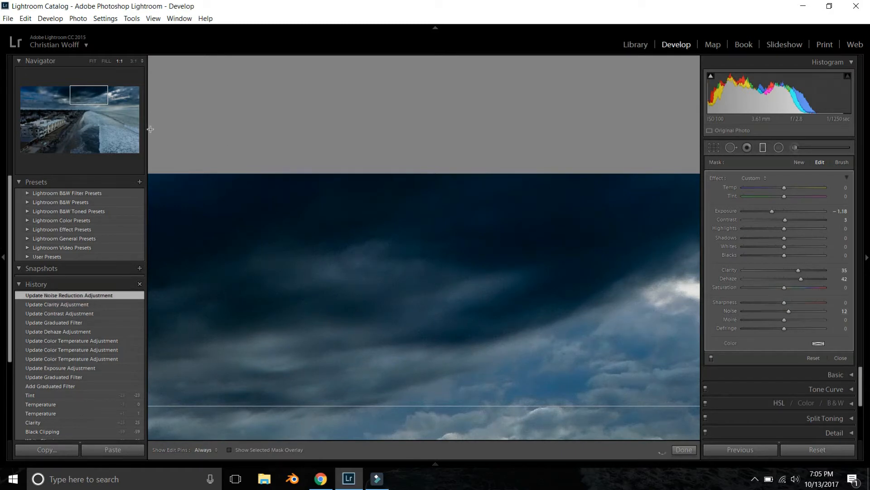
pyautogui.click(92, 62)
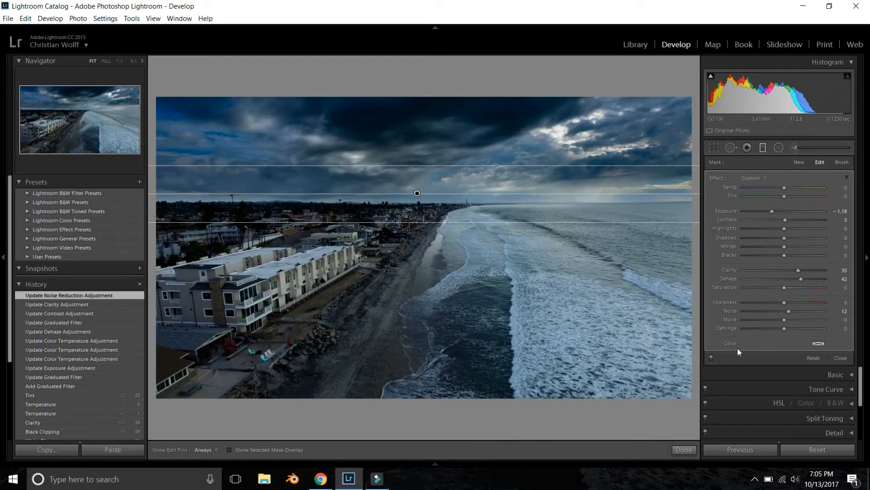
# - Disable and re-enable the graduated filter twice to compare the sky with and without it
pyautogui.click(711, 356)
pyautogui.click(711, 357)
pyautogui.click(712, 357)
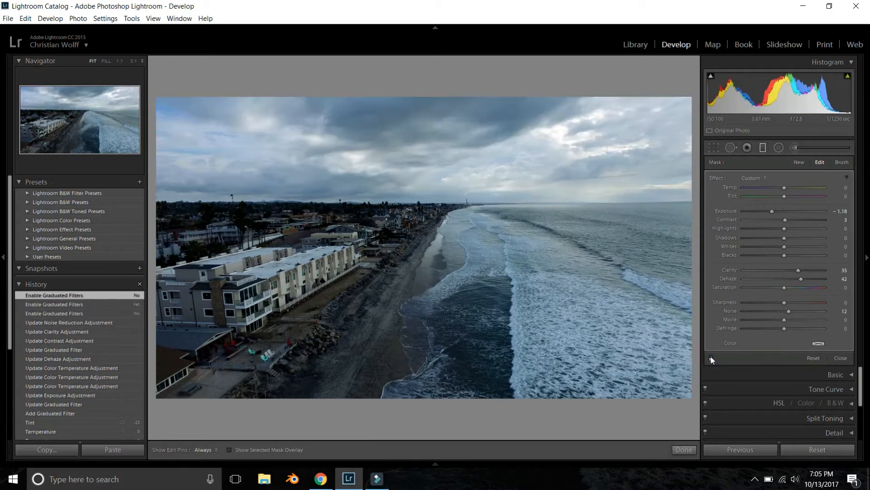
pyautogui.click(711, 357)
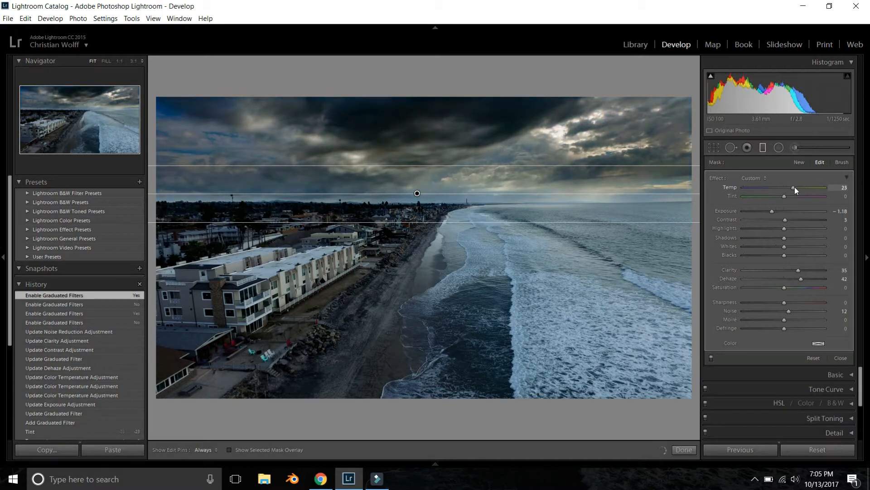
# - Set the sky graduated filter's Temp to 15 and compare the photo with the filter off and on
pyautogui.moveTo(791, 186); pyautogui.dragTo(792, 187)
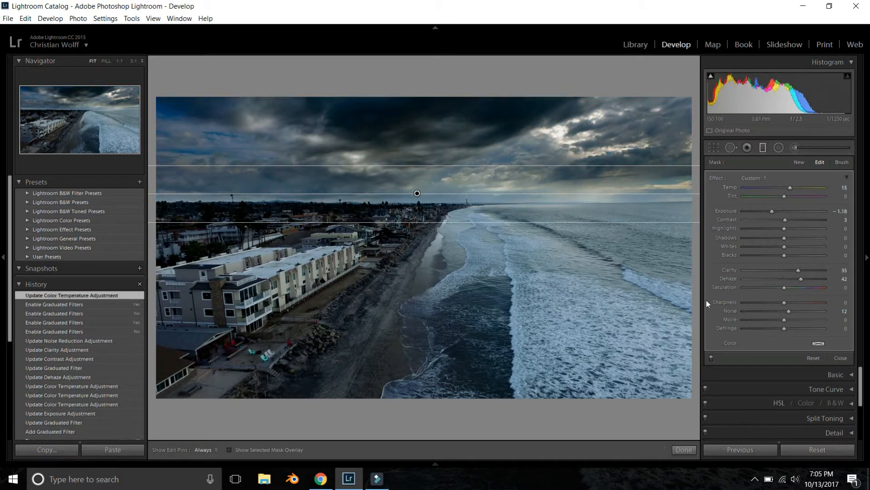
pyautogui.click(712, 356)
pyautogui.click(711, 357)
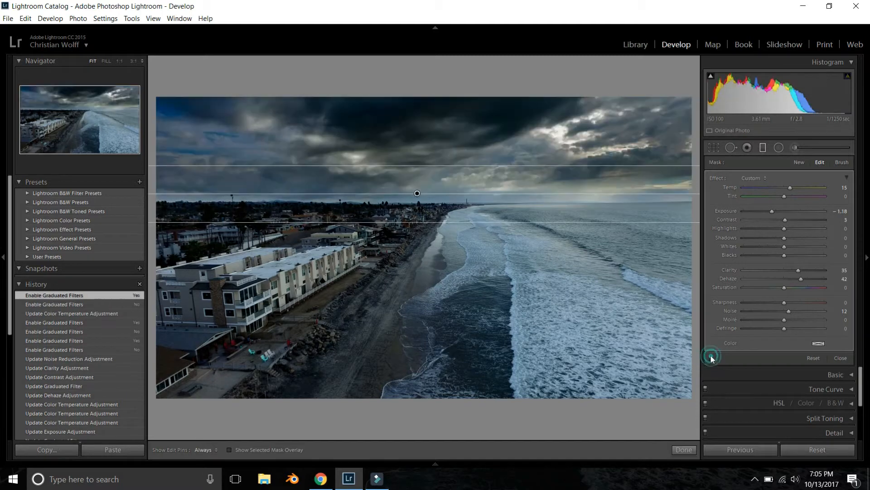
# - Shift the graduated filter slightly along the horizon, preview its mask overlay, and compare the photo with the filter off and on
pyautogui.moveTo(417, 193)
pyautogui.mouseDown()
pyautogui.moveTo(425, 246)
pyautogui.moveTo(423, 184)
pyautogui.moveTo(424, 194)
pyautogui.mouseUp()
pyautogui.press('o')
pyautogui.press('o')
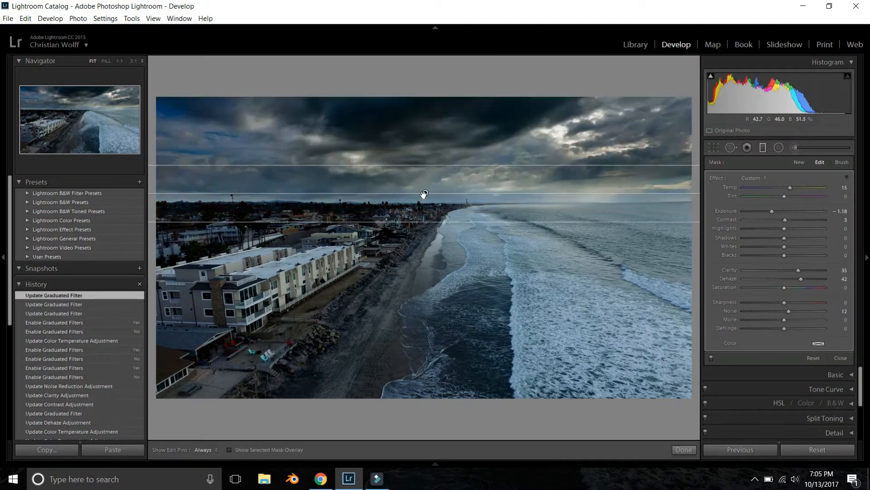
pyautogui.click(711, 358)
pyautogui.click(711, 358)
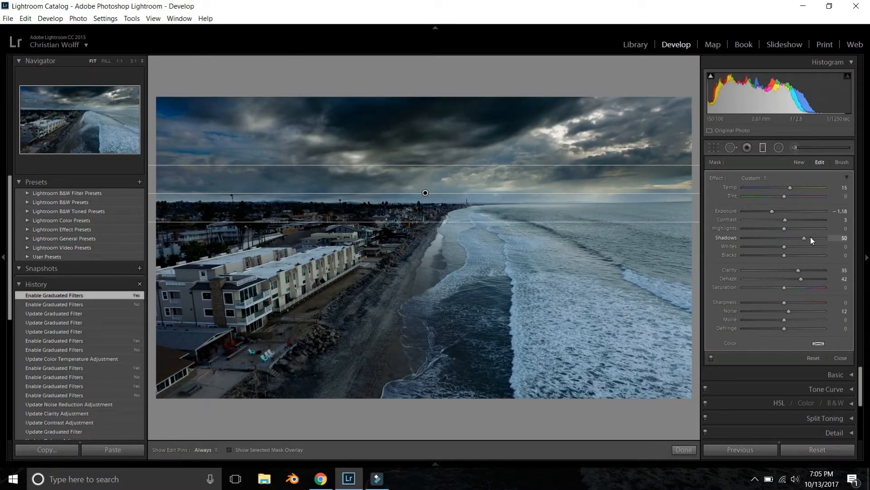
# - Set the sky graduated filter's Shadows to 56, close the filter, and compare the photo before and after side by side
pyautogui.moveTo(811, 236); pyautogui.dragTo(806, 237)
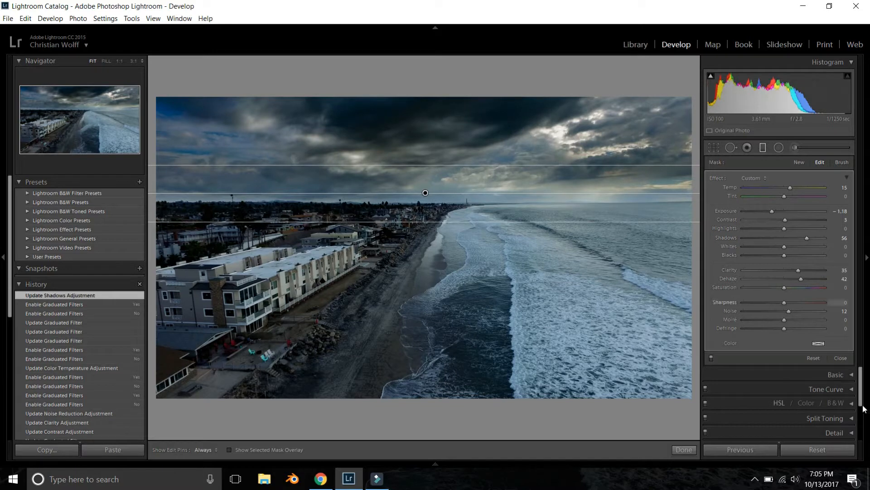
pyautogui.click(841, 358)
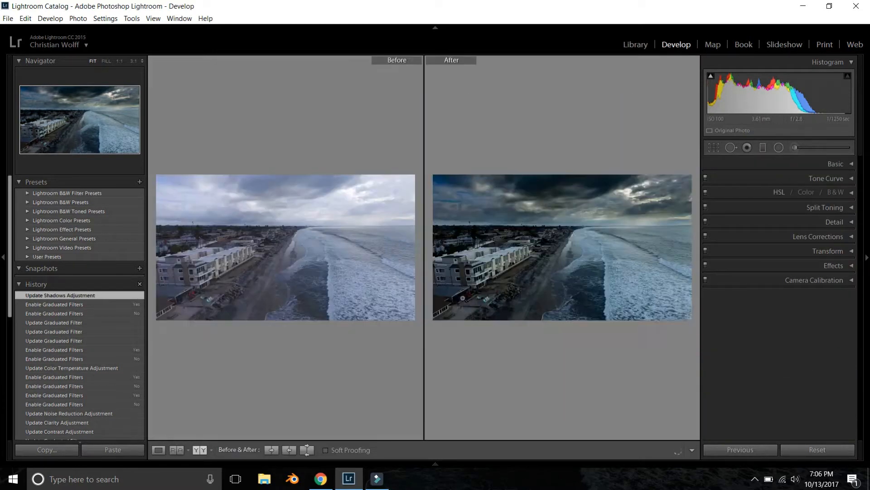
pyautogui.press('y')
pyautogui.press('y')
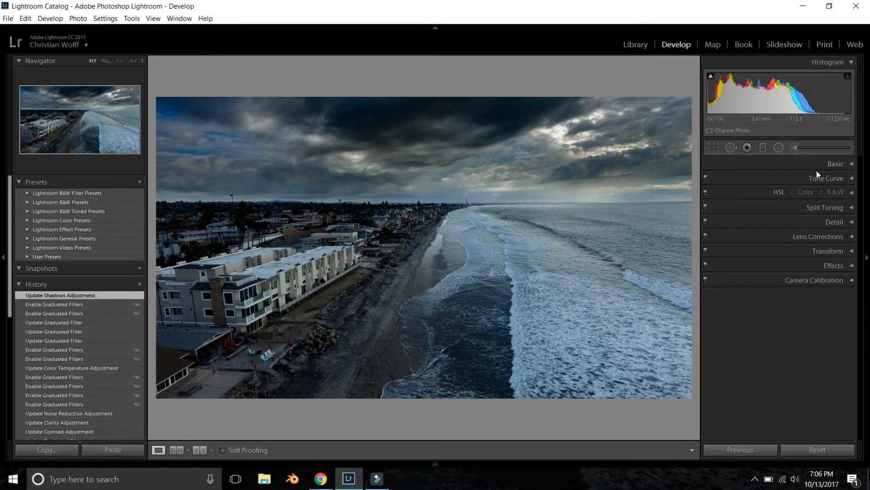
# - Open the Tone Curve and switch repeatedly between the region sliders and point curve editing, ending on the point curve
pyautogui.click(851, 180)
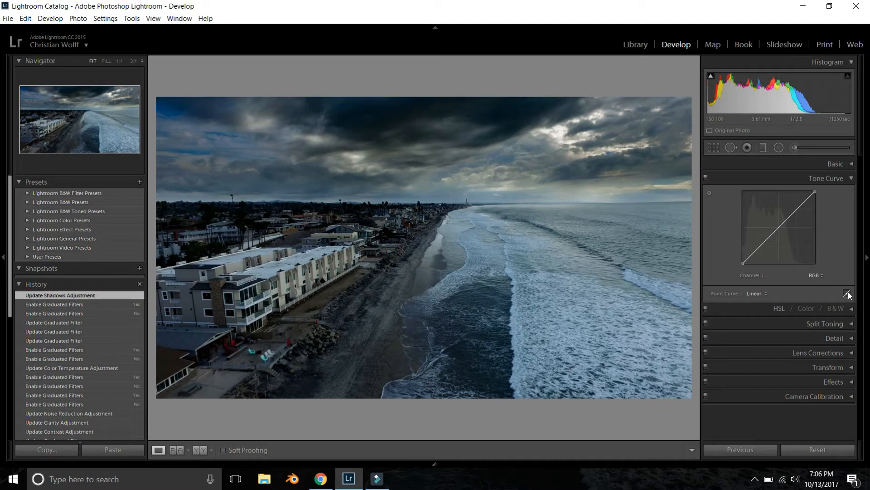
pyautogui.click(847, 293)
pyautogui.click(846, 332)
pyautogui.click(847, 294)
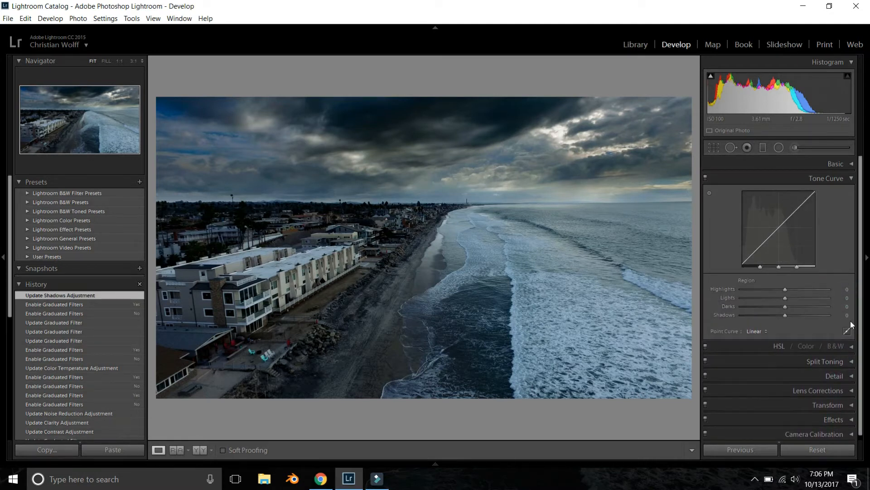
pyautogui.click(846, 331)
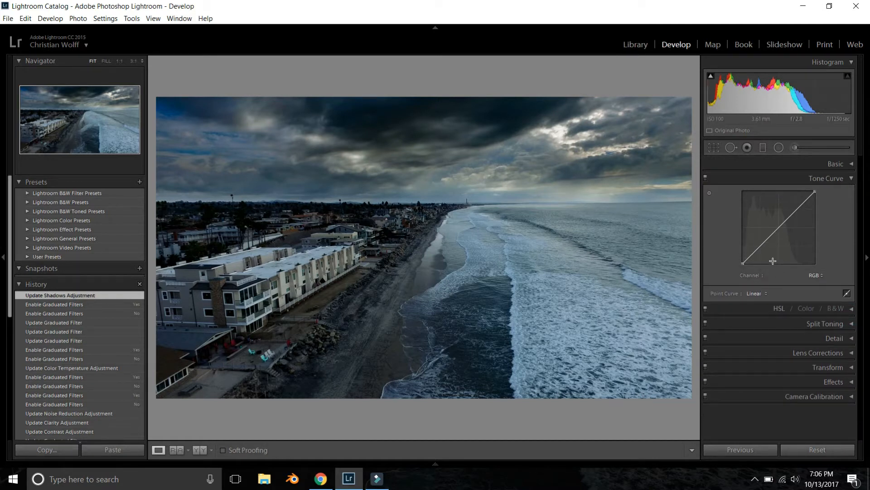
pyautogui.click(847, 294)
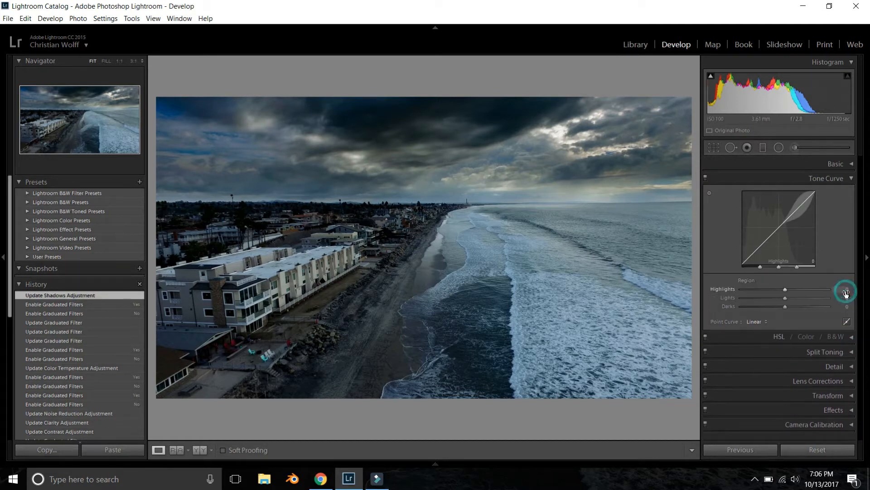
pyautogui.click(847, 331)
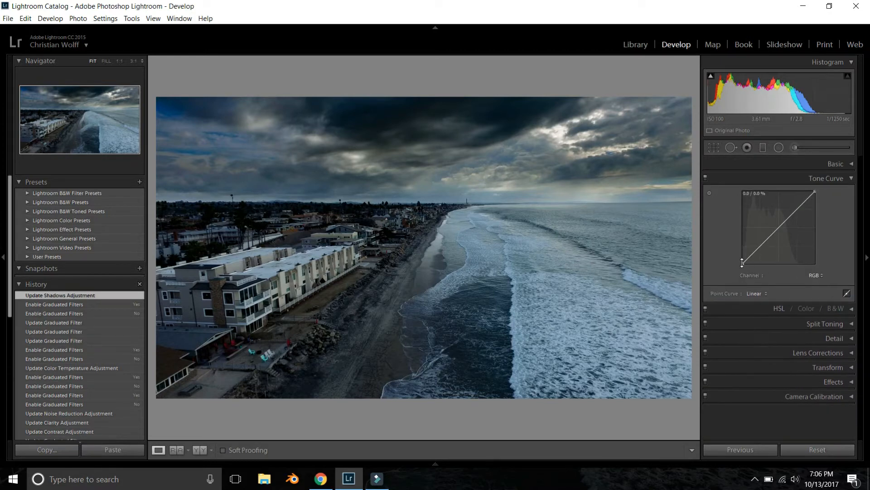
# - Shape the RGB point curve into a faded S-curve with a lifted black point, lowered shadows and raised highlights
pyautogui.moveTo(742, 262)
pyautogui.mouseDown()
pyautogui.moveTo(728, 203)
pyautogui.moveTo(733, 263)
pyautogui.moveTo(728, 254)
pyautogui.mouseUp()
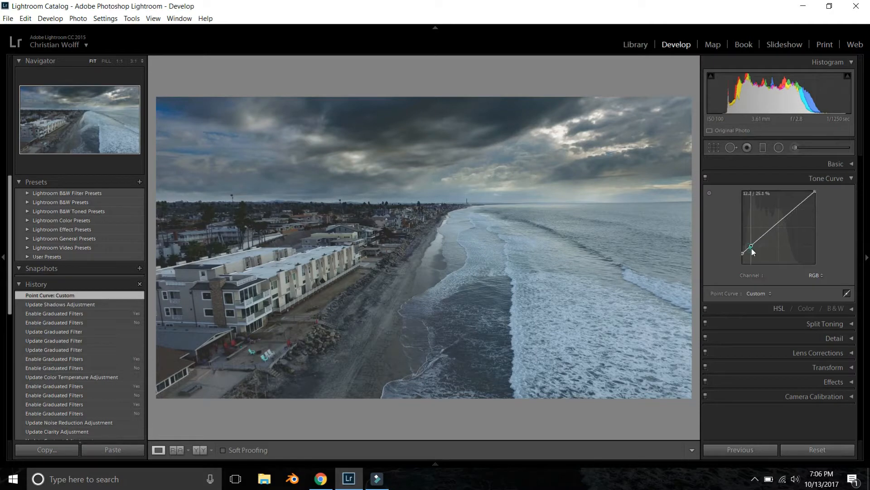
pyautogui.moveTo(749, 246); pyautogui.dragTo(751, 252)
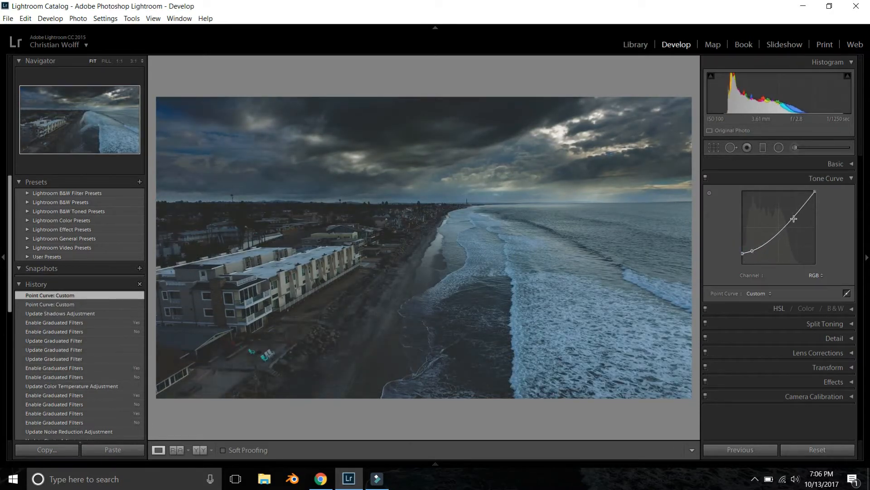
pyautogui.moveTo(794, 219); pyautogui.dragTo(791, 211)
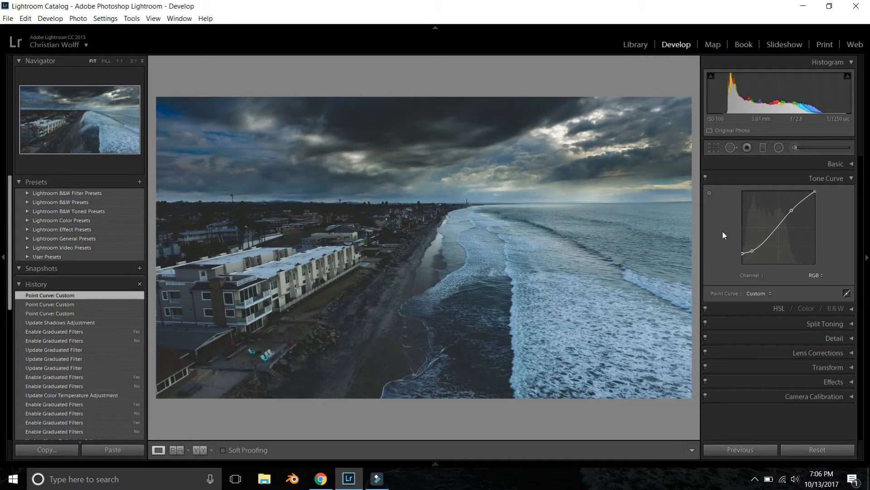
pyautogui.moveTo(741, 254); pyautogui.dragTo(738, 256)
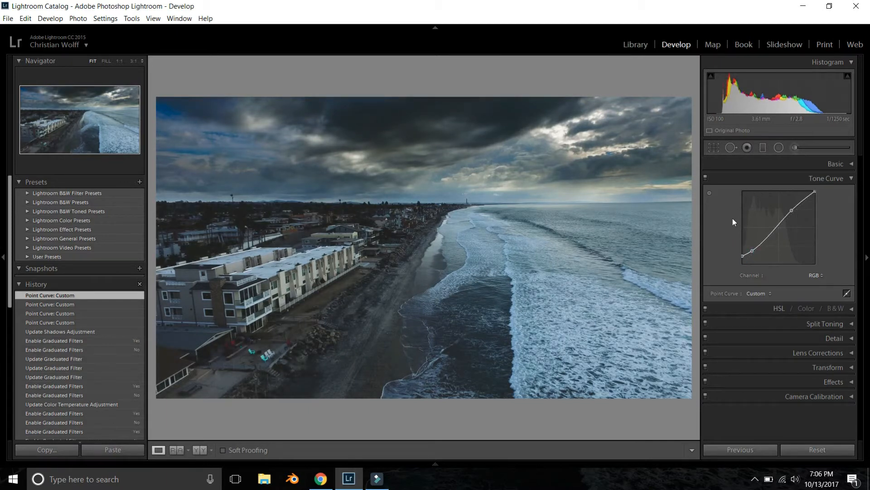
# - Compare the photo with the tone curve off and on several times, and collapse the Tone Curve settings
pyautogui.click(705, 178)
pyautogui.click(705, 178)
pyautogui.click(705, 178)
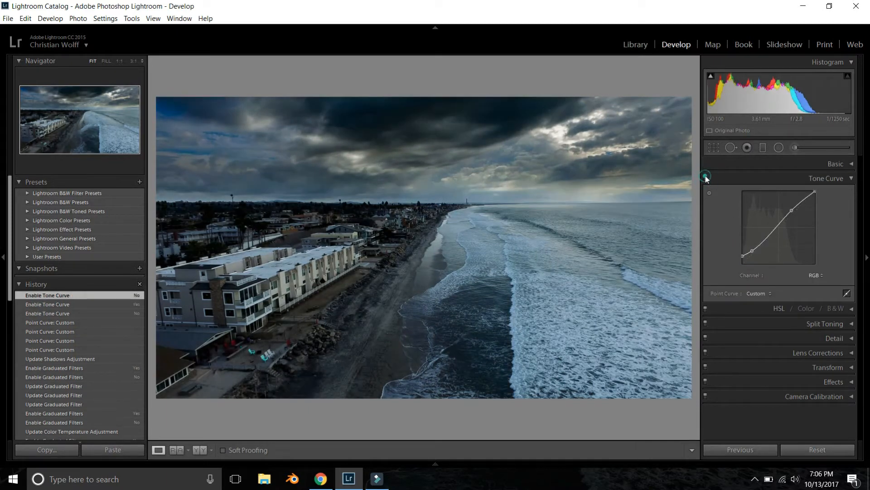
pyautogui.click(705, 178)
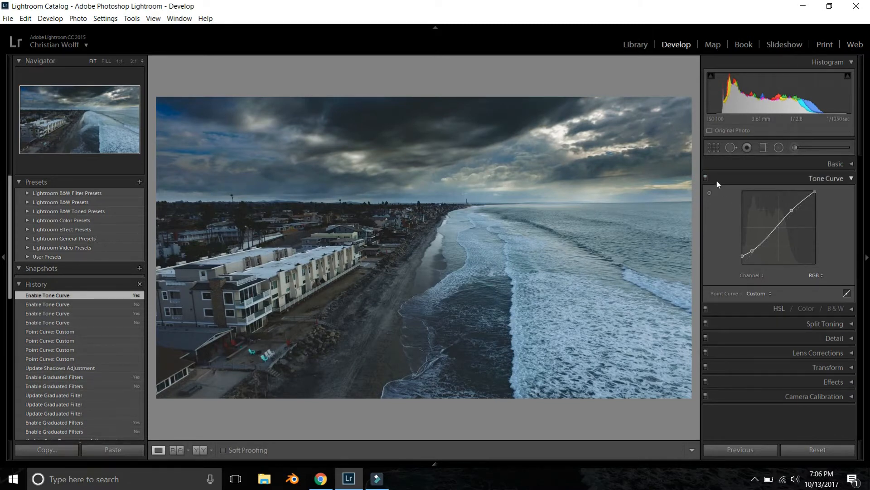
pyautogui.click(707, 175)
pyautogui.click(705, 178)
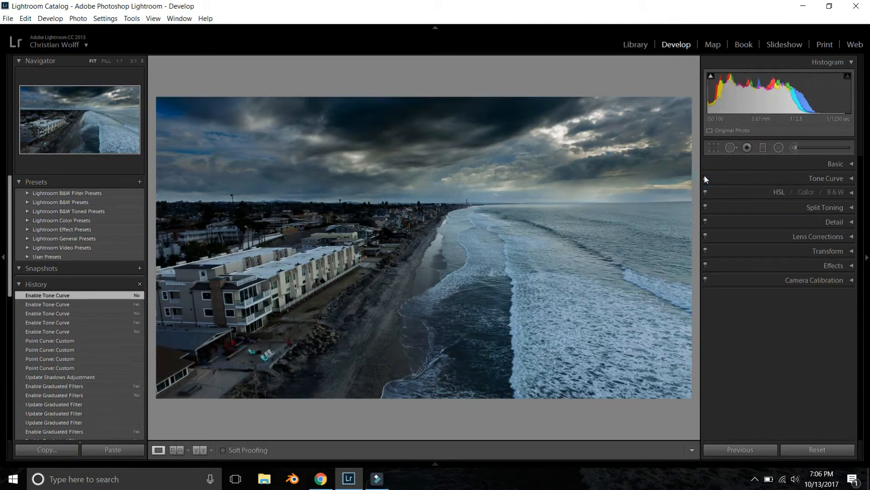
pyautogui.click(706, 178)
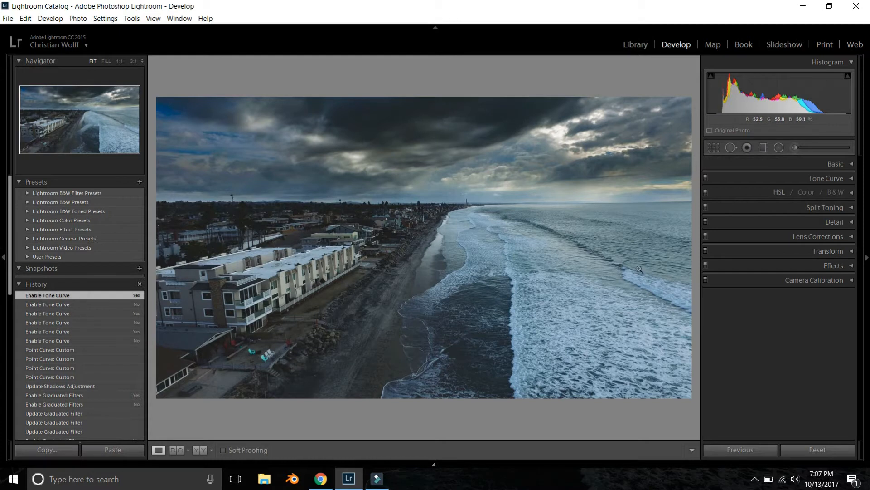
# - Try raising Blacks to +64 in the Basic settings and undo the change
pyautogui.click(851, 178)
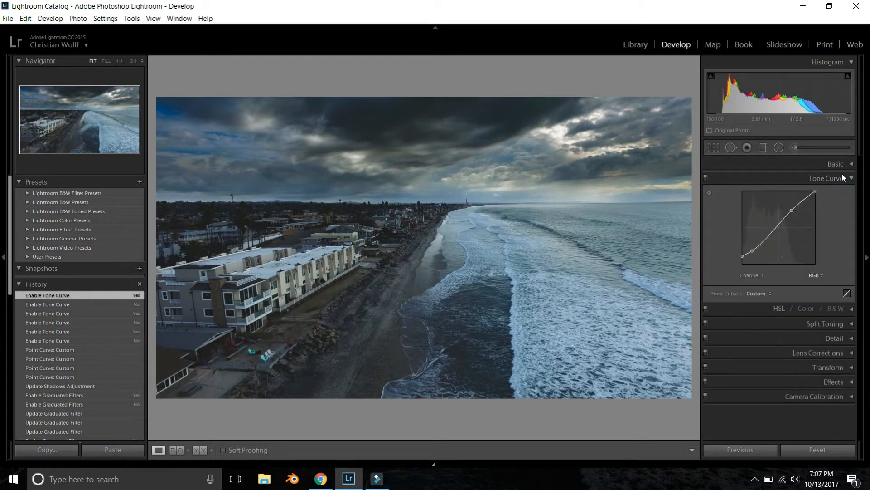
pyautogui.click(852, 178)
pyautogui.click(843, 164)
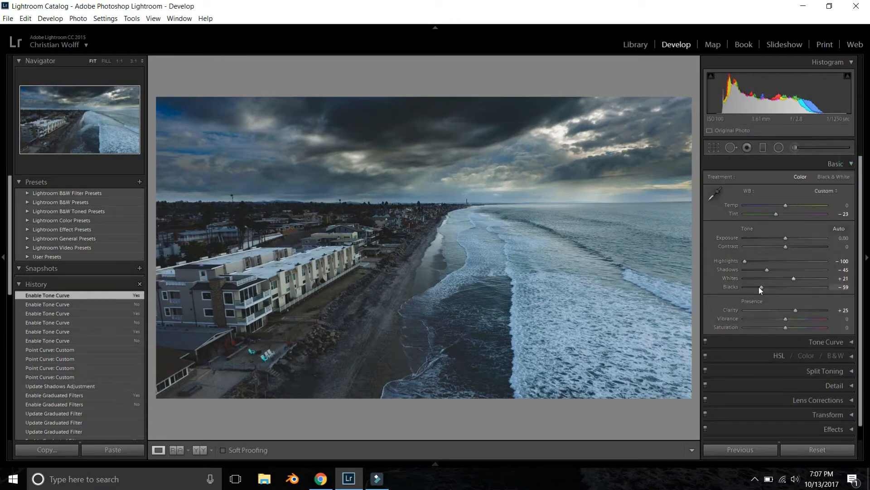
pyautogui.moveTo(765, 286); pyautogui.dragTo(811, 287)
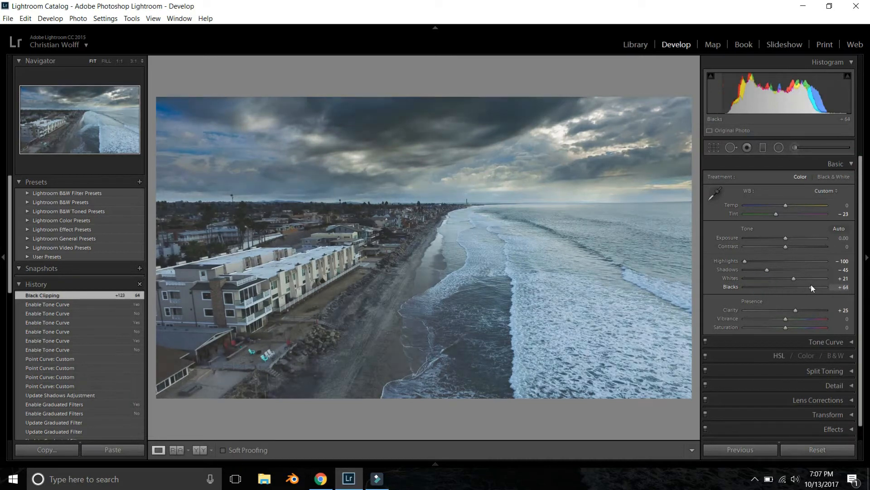
pyautogui.hotkey('ctrl', 'z')
pyautogui.click(850, 164)
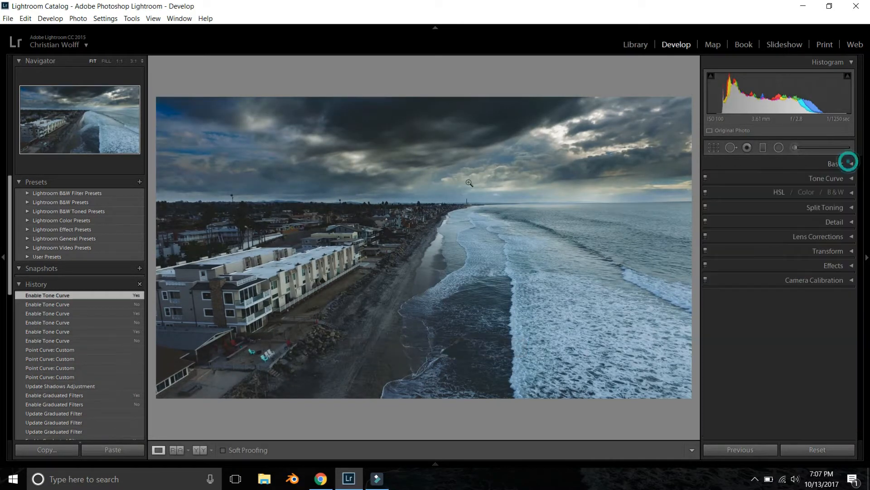
# - Disable and re-enable the tone curve twice more to examine its faded effect on the photo
pyautogui.click(705, 177)
pyautogui.click(706, 177)
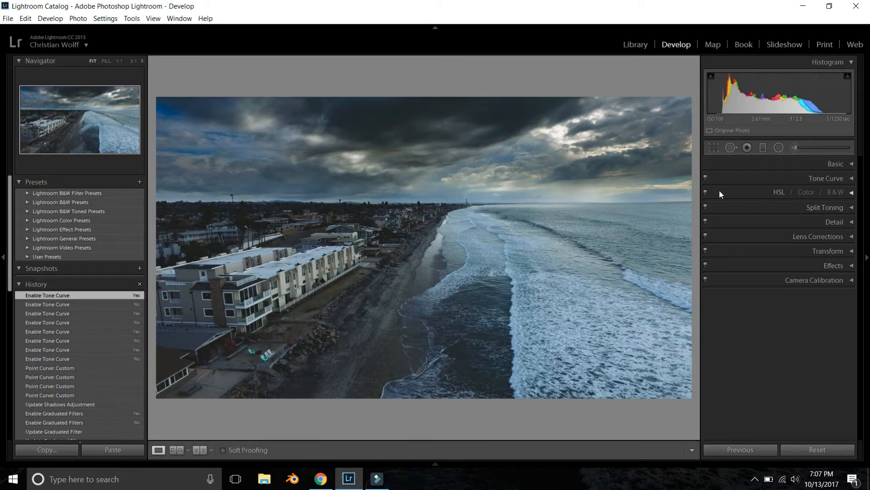
pyautogui.click(705, 177)
pyautogui.click(706, 178)
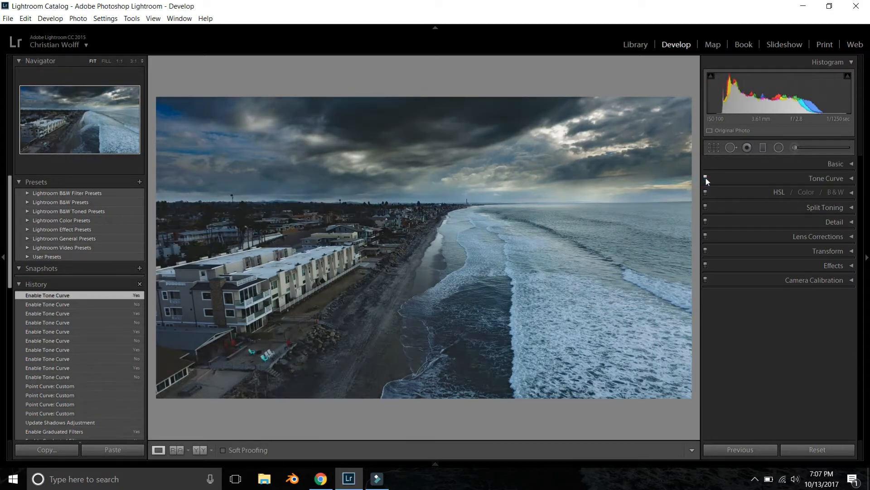
# - In Camera Calibration, set the Blue Primary hue to -49 and the Green Primary hue to -100
pyautogui.click(838, 280)
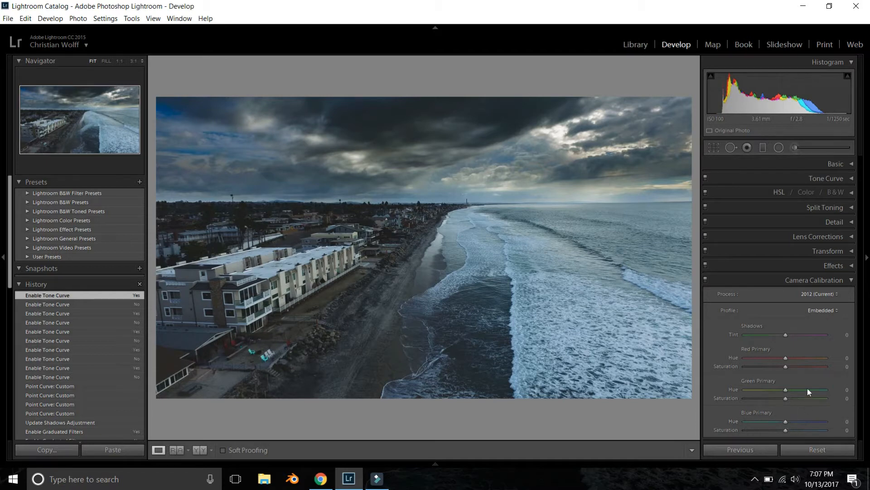
pyautogui.moveTo(788, 419); pyautogui.dragTo(733, 420)
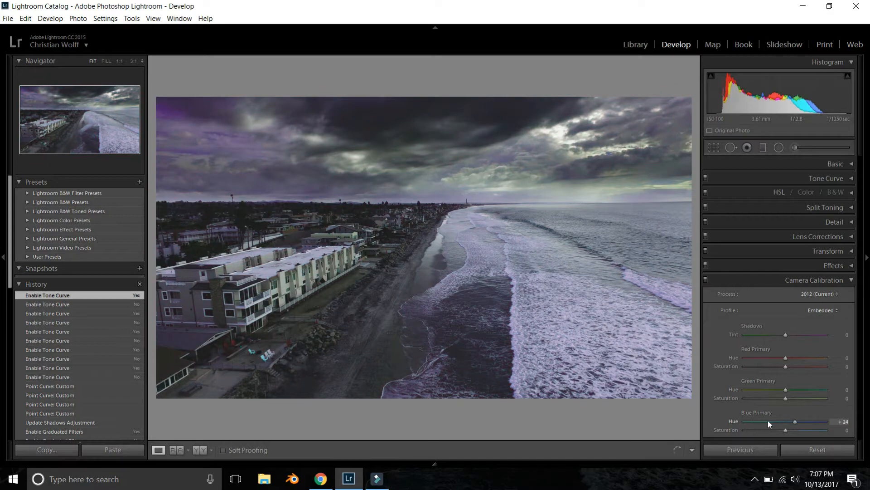
pyautogui.moveTo(768, 423)
pyautogui.mouseDown()
pyautogui.moveTo(743, 419)
pyautogui.moveTo(790, 419)
pyautogui.moveTo(764, 421)
pyautogui.mouseUp()
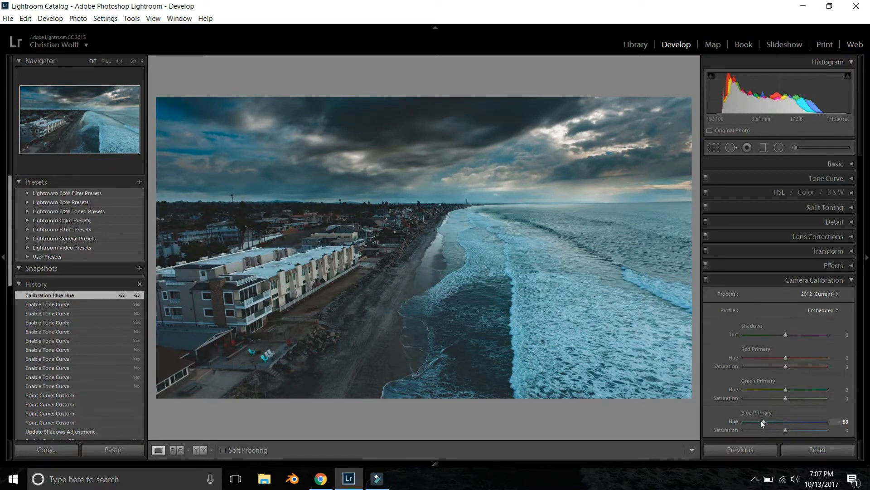
pyautogui.moveTo(763, 421); pyautogui.dragTo(765, 419)
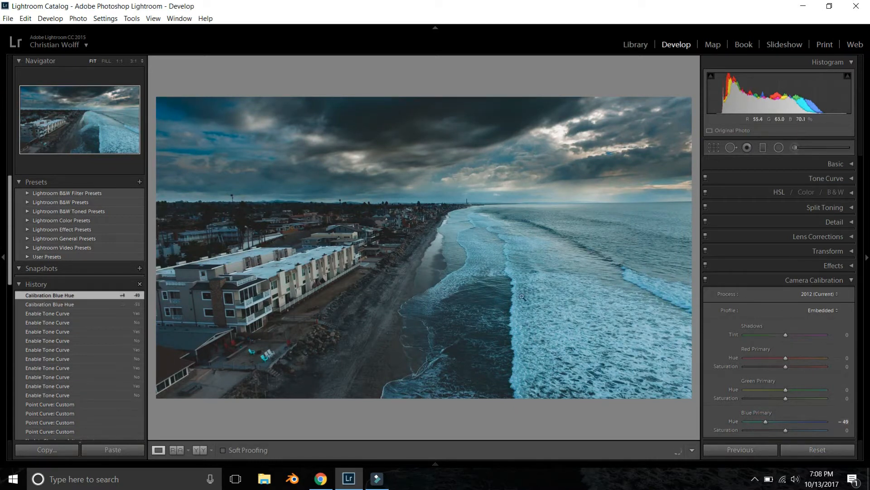
pyautogui.moveTo(786, 390); pyautogui.dragTo(726, 387)
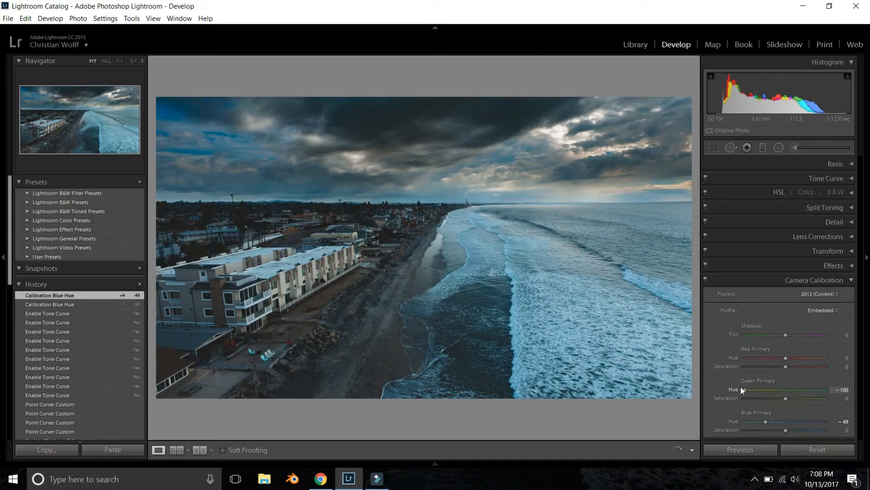
pyautogui.moveTo(741, 387); pyautogui.dragTo(736, 387)
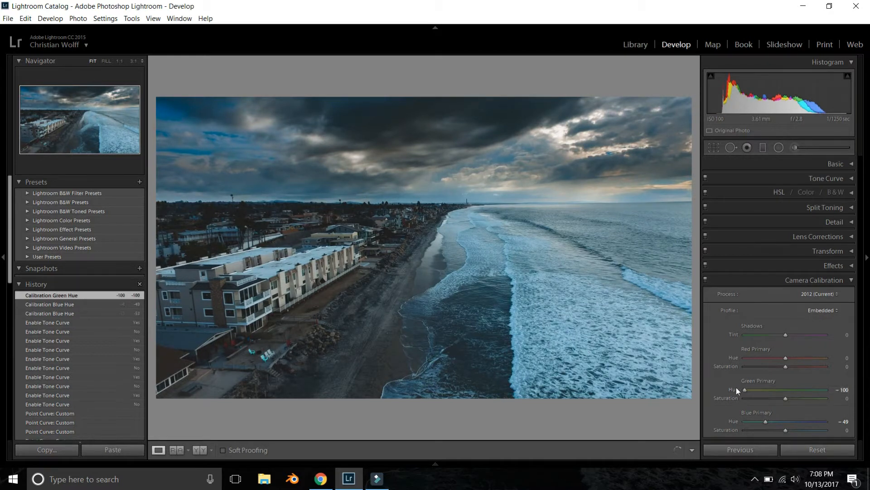
# - Compare the photo with camera calibration off and on, and view the original and edited versions side by side
pyautogui.click(705, 280)
pyautogui.click(705, 279)
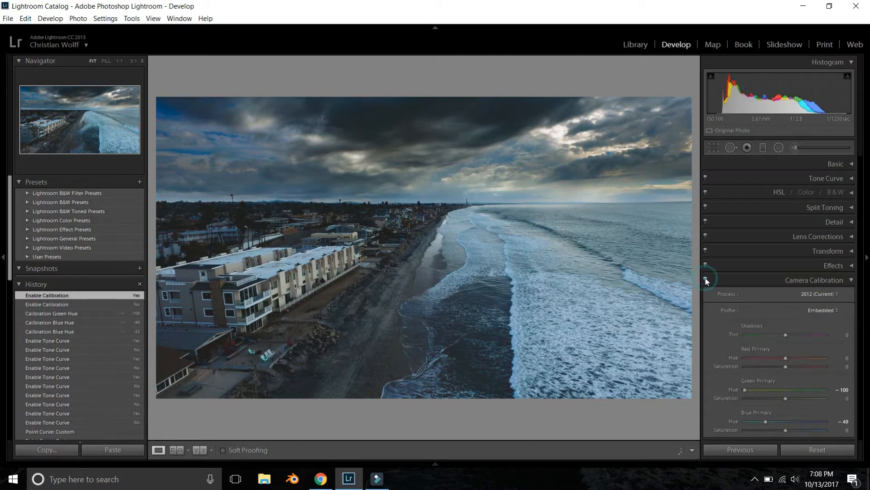
pyautogui.click(706, 279)
pyautogui.click(705, 280)
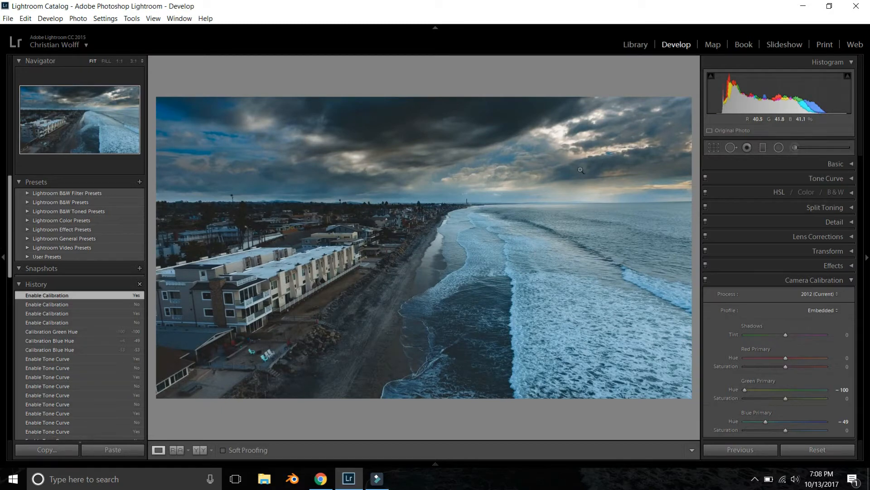
pyautogui.press('y')
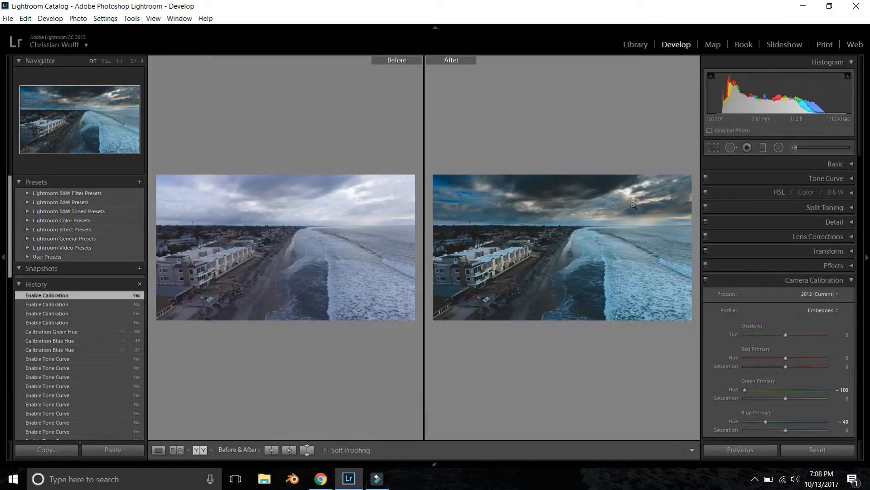
pyautogui.press('y')
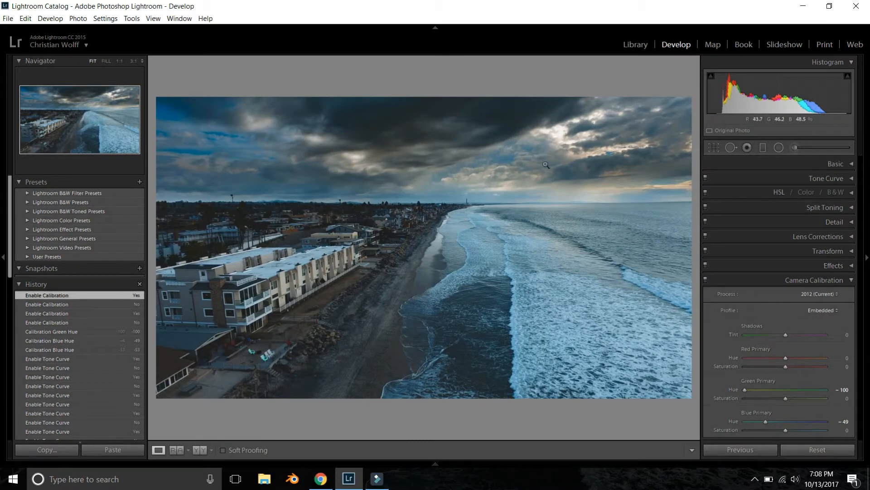
pyautogui.click(705, 278)
pyautogui.click(705, 279)
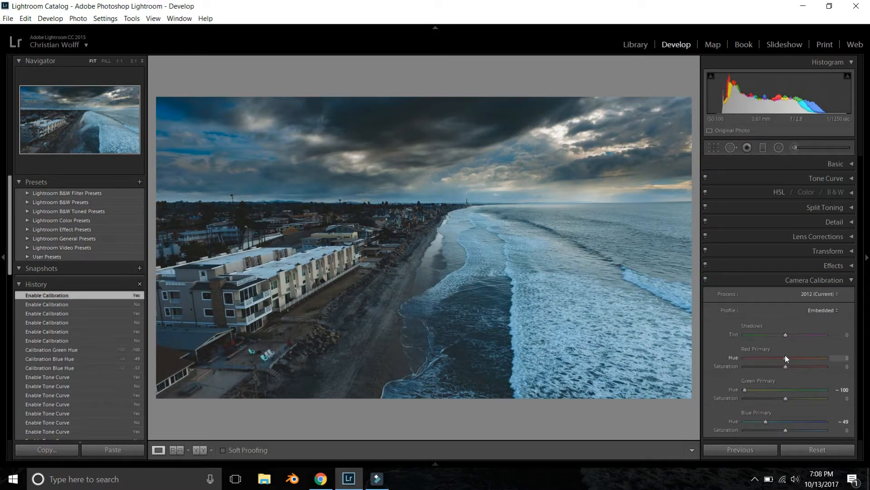
# - Set the Red Primary hue to +39 and compare the photo with camera calibration off and on
pyautogui.moveTo(786, 356)
pyautogui.mouseDown()
pyautogui.moveTo(725, 350)
pyautogui.moveTo(842, 348)
pyautogui.moveTo(834, 359)
pyautogui.moveTo(718, 353)
pyautogui.moveTo(809, 350)
pyautogui.moveTo(800, 356)
pyautogui.mouseUp()
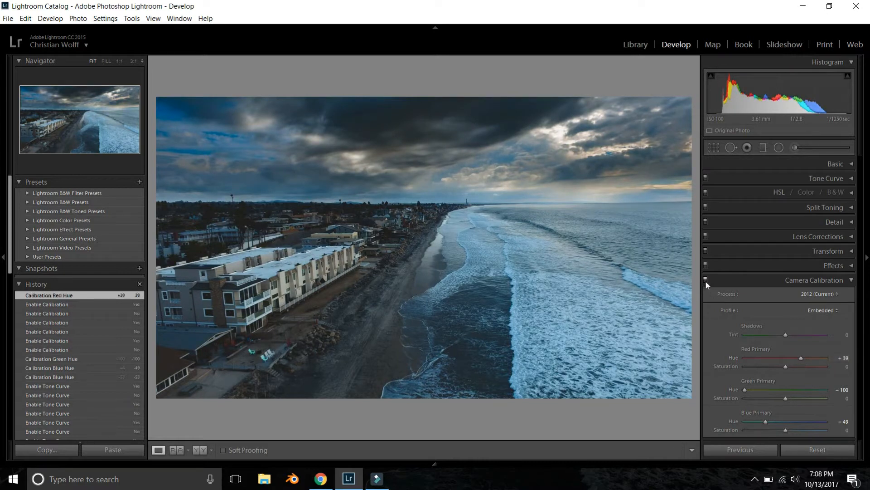
pyautogui.click(705, 280)
pyautogui.click(706, 281)
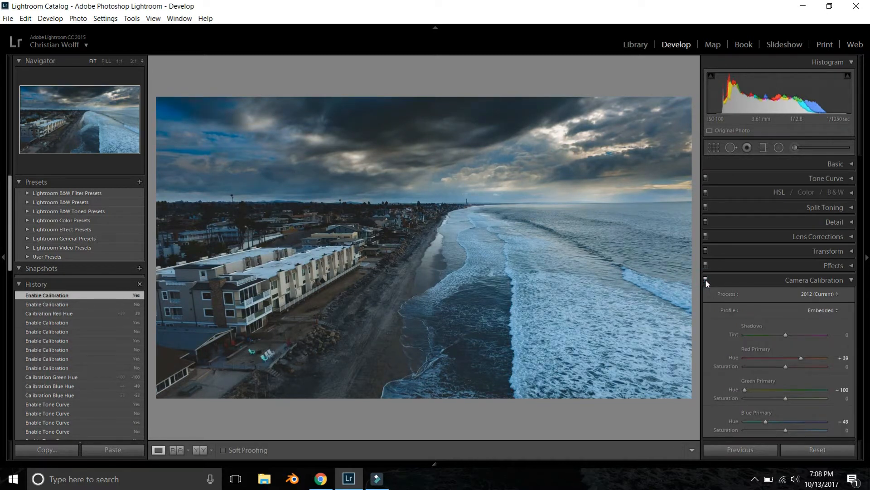
pyautogui.click(706, 279)
pyautogui.click(706, 281)
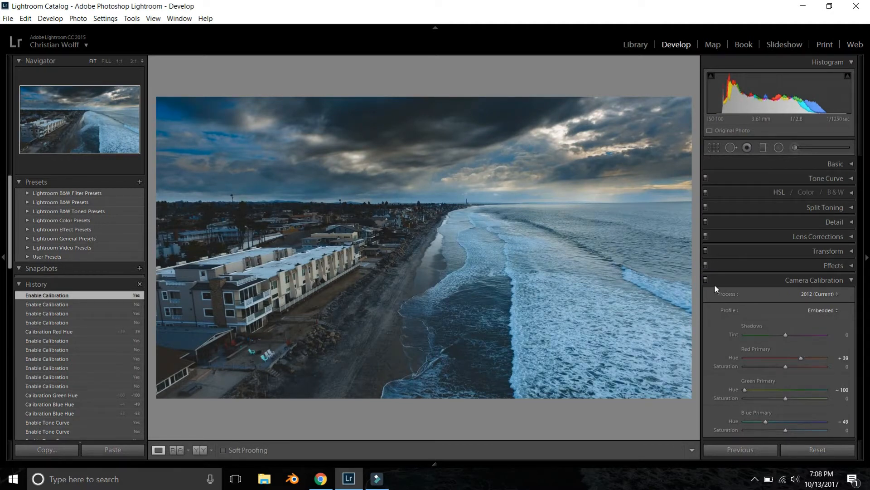
pyautogui.click(705, 276)
pyautogui.click(705, 278)
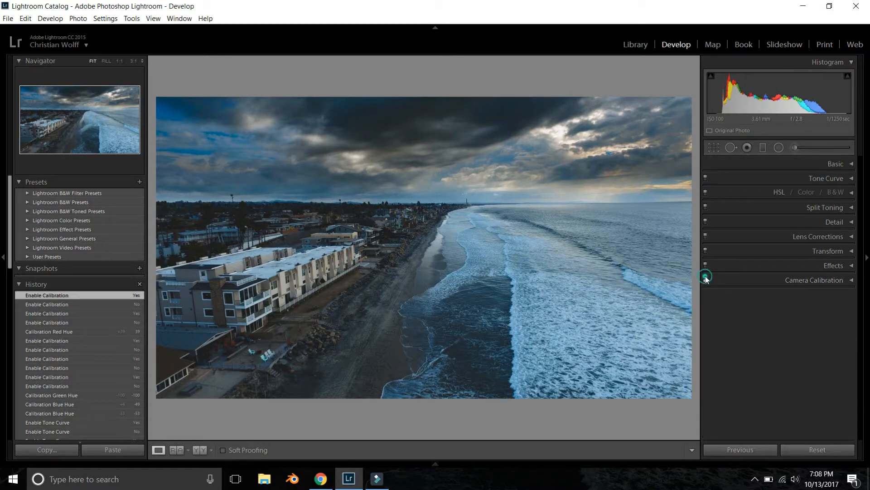
pyautogui.click(705, 280)
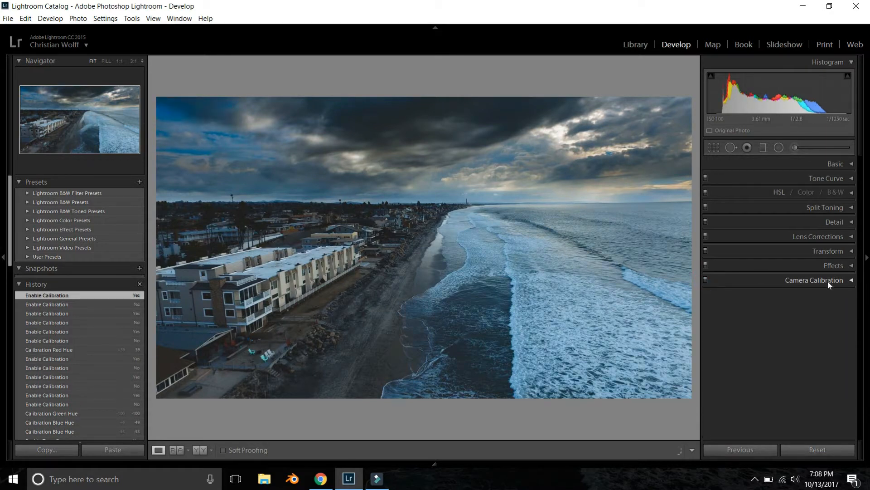
# - Review the Camera Calibration, Tone Curve and Basic settings, collapsing each section again
pyautogui.click(852, 282)
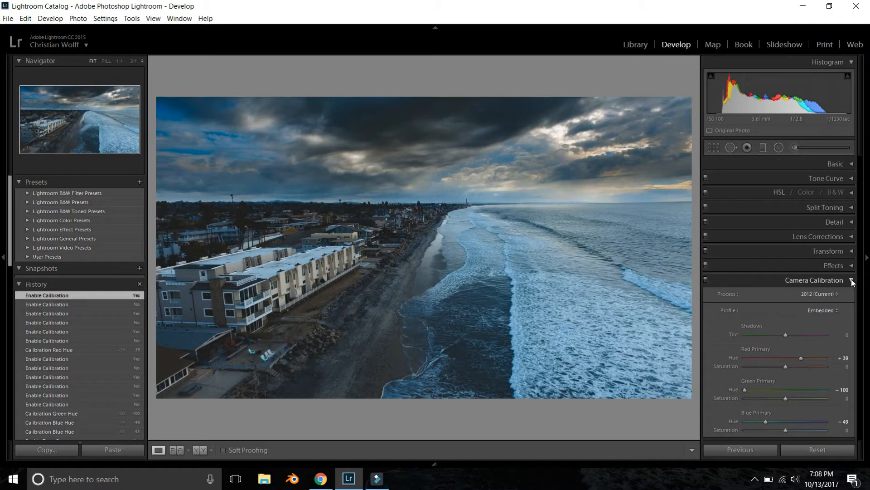
pyautogui.click(851, 281)
pyautogui.click(851, 281)
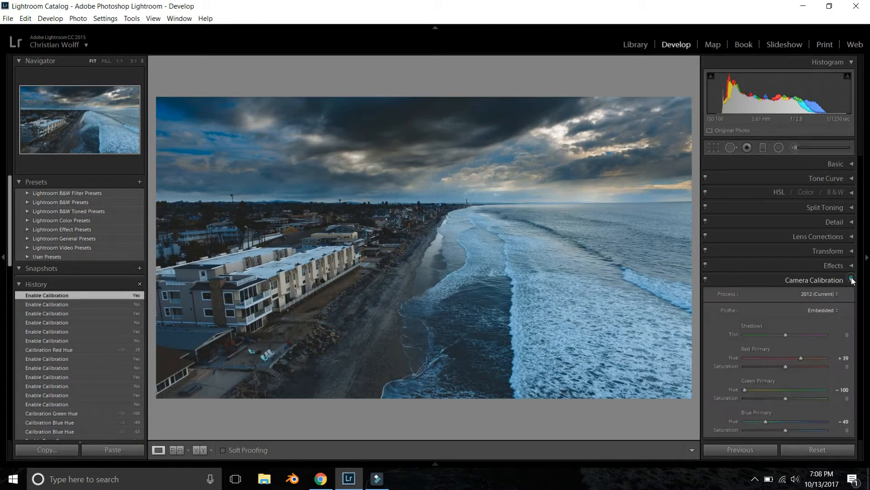
pyautogui.click(852, 179)
pyautogui.scroll(-5, 842, 194)
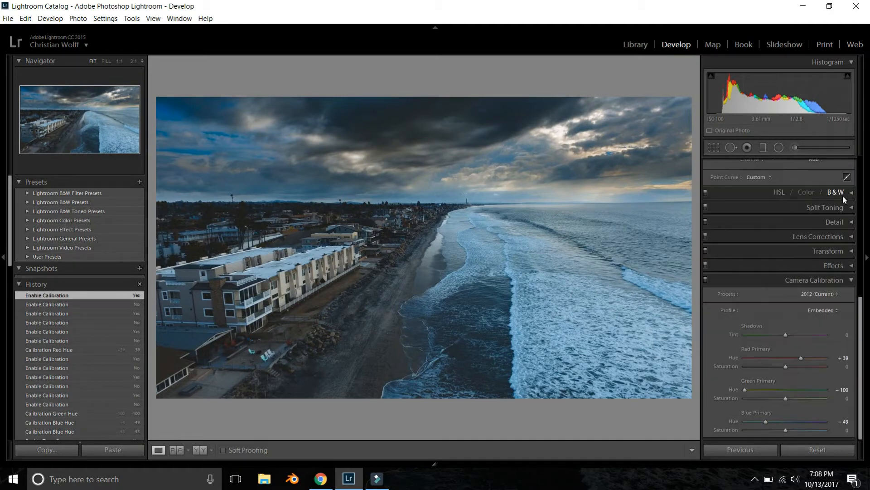
pyautogui.scroll(2, 853, 333)
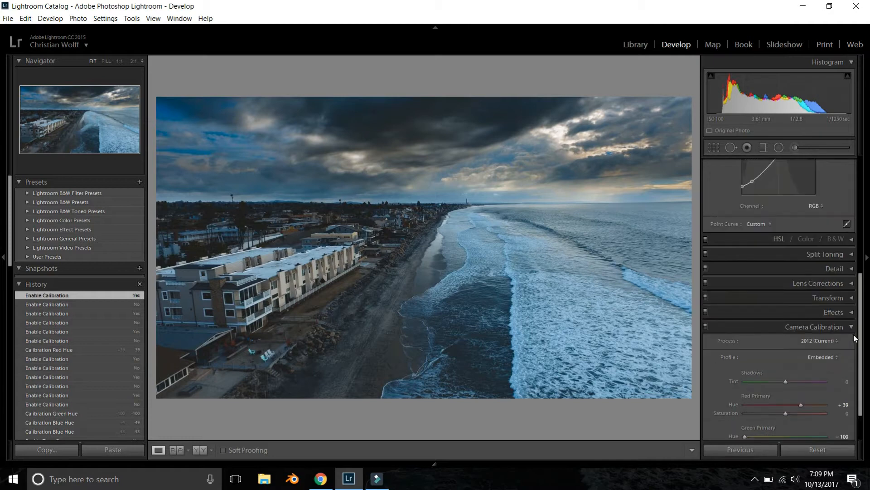
pyautogui.click(853, 327)
pyautogui.scroll(2, 832, 227)
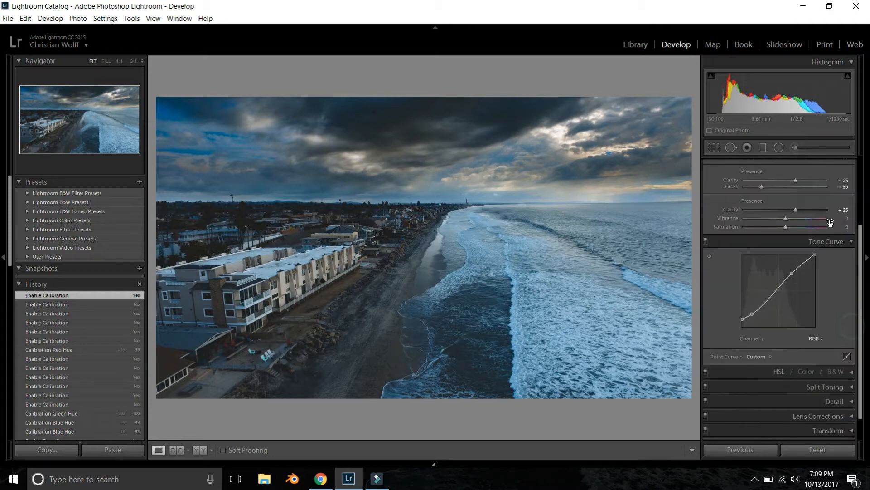
pyautogui.click(852, 243)
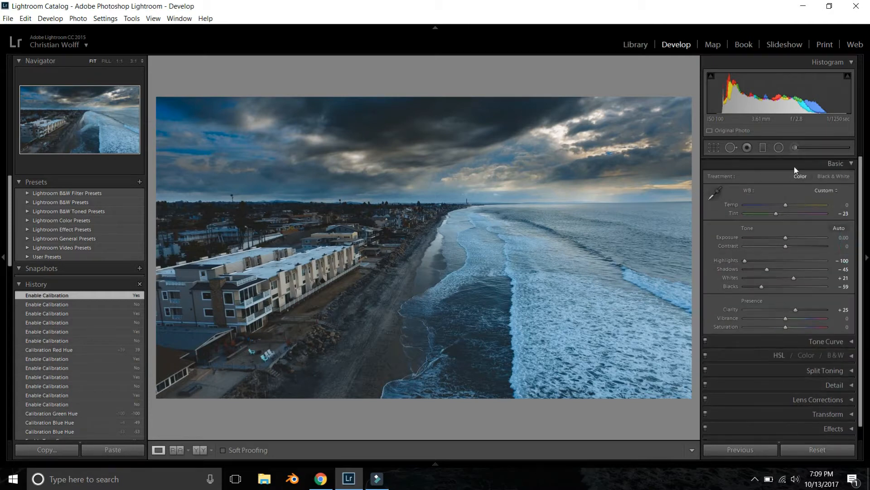
pyautogui.click(852, 164)
# - Check the graduated filters off and on, and lower the horizon filter's exposure to -1.27
pyautogui.click(763, 148)
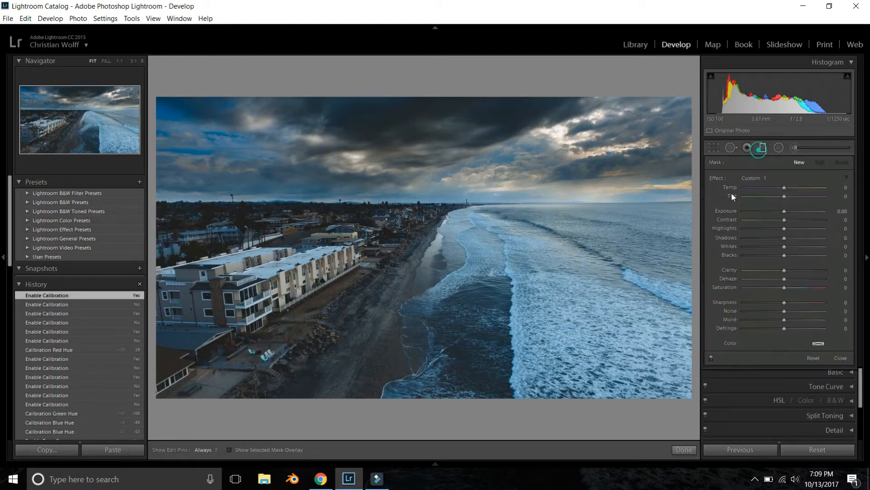
pyautogui.click(712, 358)
pyautogui.click(711, 358)
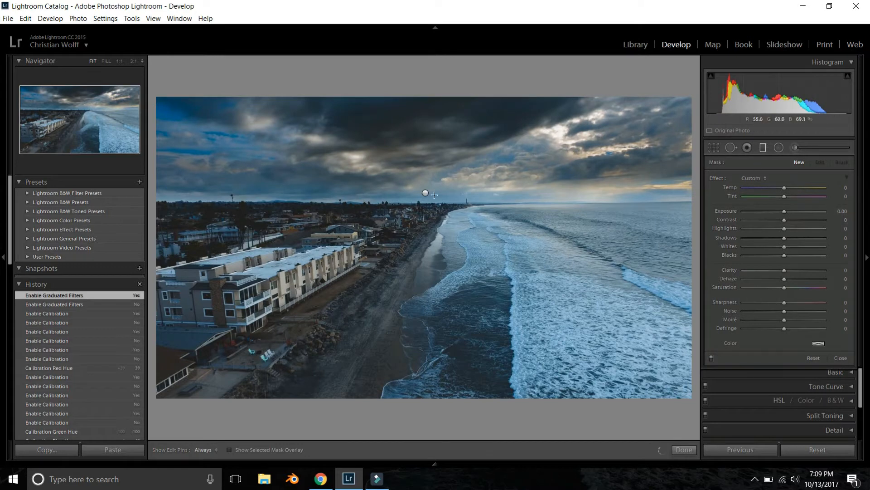
pyautogui.click(425, 193)
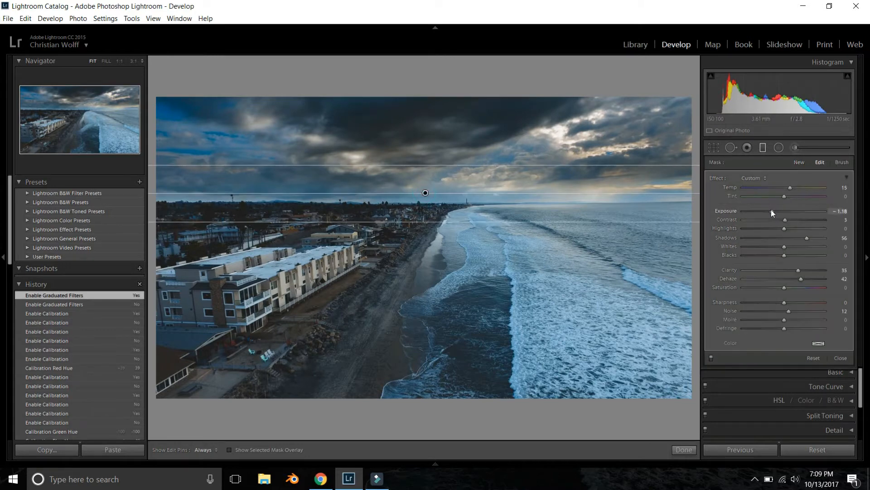
pyautogui.moveTo(772, 211); pyautogui.dragTo(770, 209)
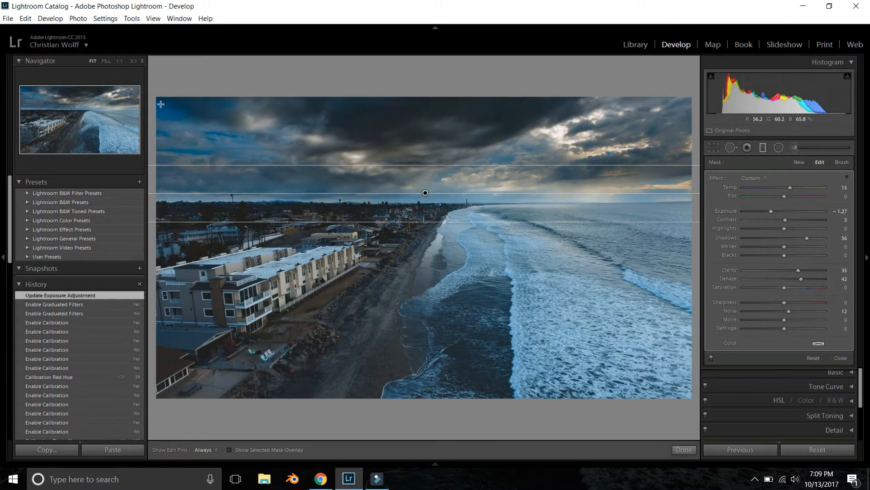
pyautogui.click(840, 358)
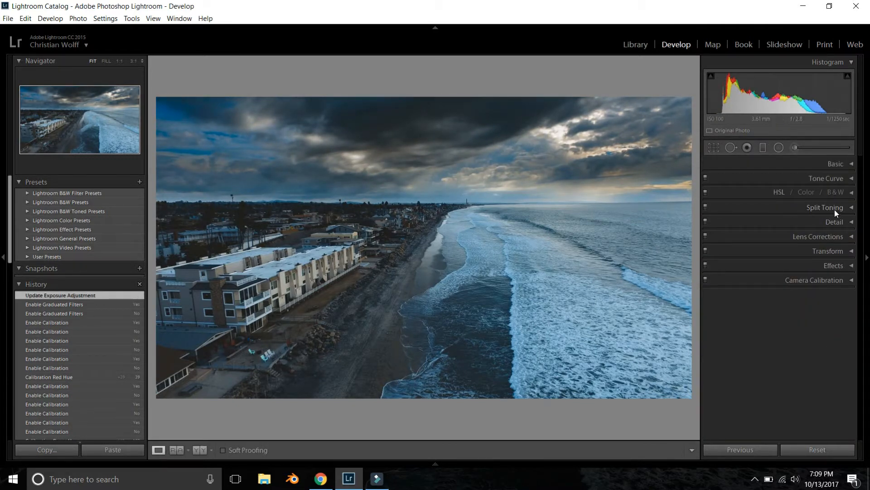
# - Tint the Split Toning shadows blue with hue 238 and saturation 8, and compare the effect off and on
pyautogui.click(852, 208)
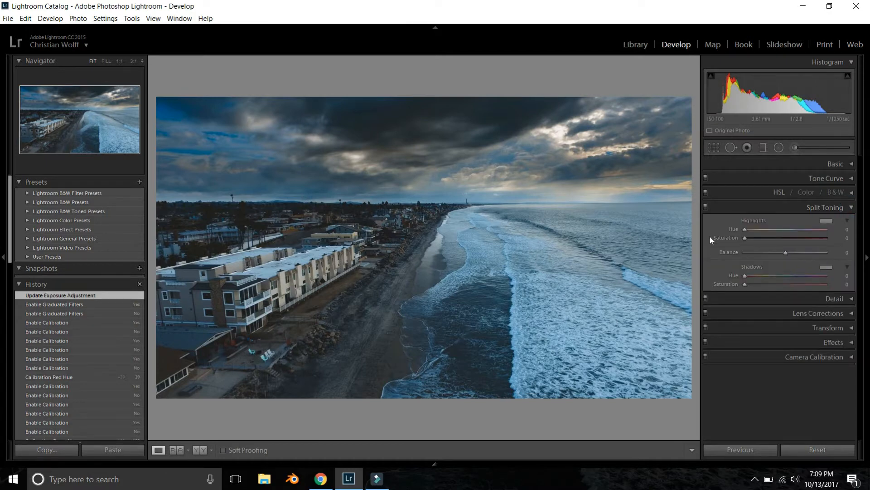
pyautogui.click(827, 267)
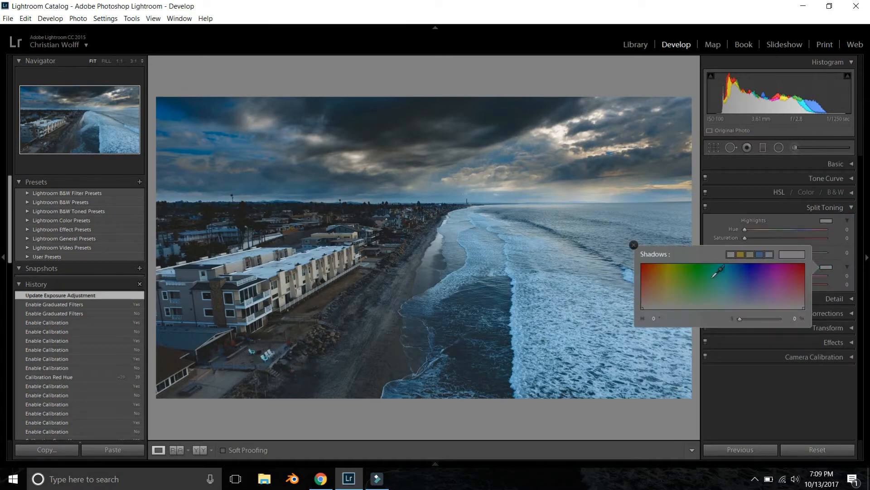
pyautogui.moveTo(725, 273)
pyautogui.mouseDown()
pyautogui.moveTo(644, 281)
pyautogui.moveTo(639, 296)
pyautogui.moveTo(663, 286)
pyautogui.moveTo(741, 299)
pyautogui.moveTo(707, 306)
pyautogui.moveTo(750, 296)
pyautogui.moveTo(725, 292)
pyautogui.moveTo(741, 283)
pyautogui.moveTo(753, 287)
pyautogui.moveTo(753, 306)
pyautogui.moveTo(751, 283)
pyautogui.mouseUp()
pyautogui.click(634, 245)
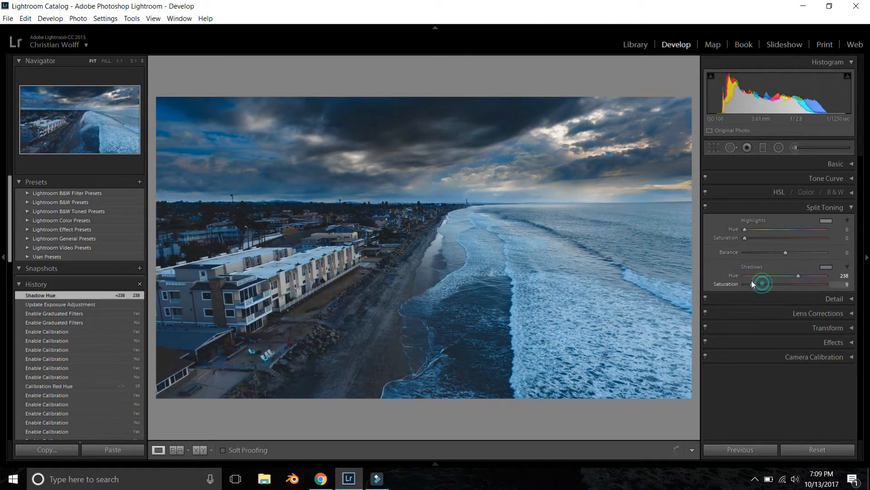
pyautogui.click(705, 207)
pyautogui.click(705, 207)
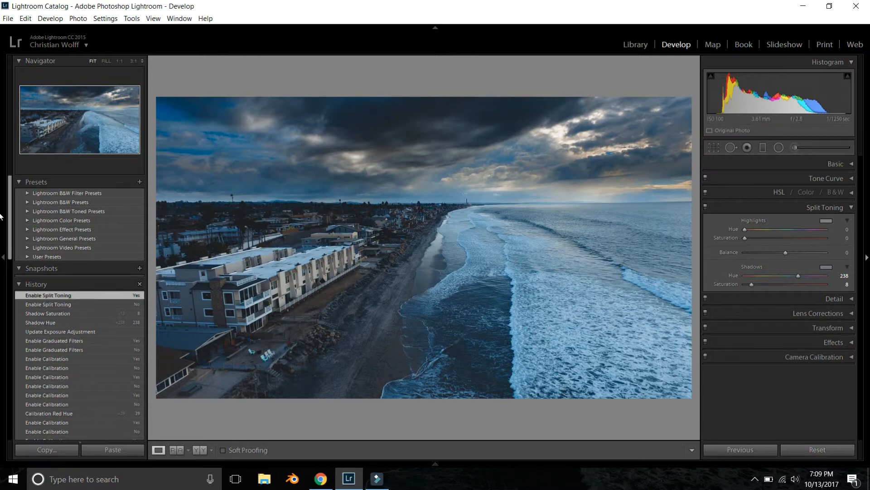
# - Tint the Split Toning highlights golden orange with hue 45 and saturation 82, and compare the effect off and on
pyautogui.click(826, 220)
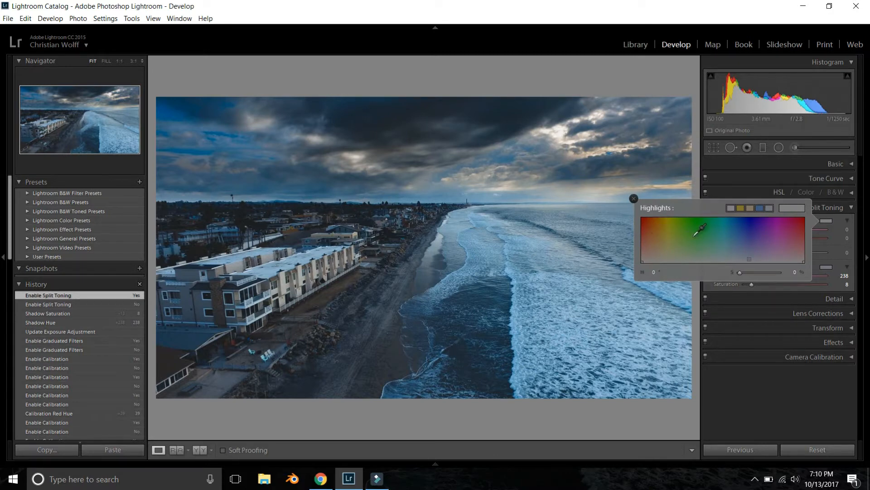
pyautogui.moveTo(700, 229)
pyautogui.mouseDown()
pyautogui.moveTo(653, 220)
pyautogui.moveTo(797, 209)
pyautogui.moveTo(738, 211)
pyautogui.moveTo(778, 223)
pyautogui.moveTo(687, 235)
pyautogui.moveTo(651, 213)
pyautogui.moveTo(662, 222)
pyautogui.mouseUp()
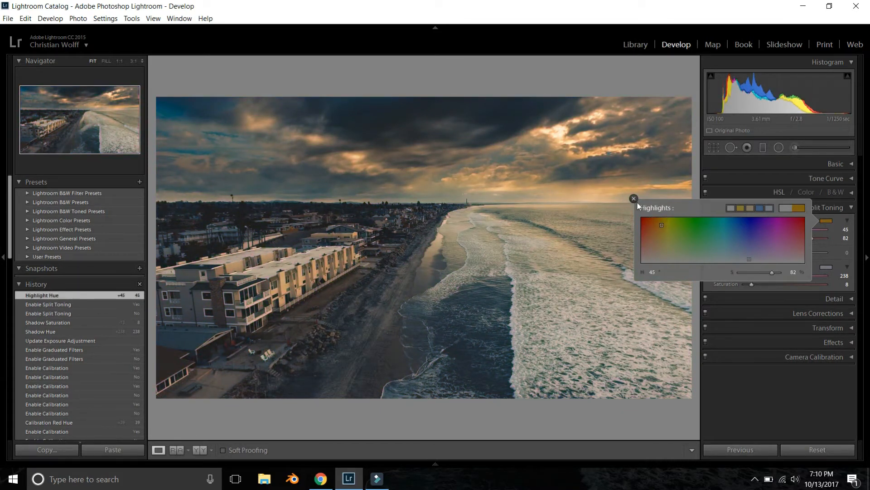
pyautogui.click(634, 200)
pyautogui.click(706, 206)
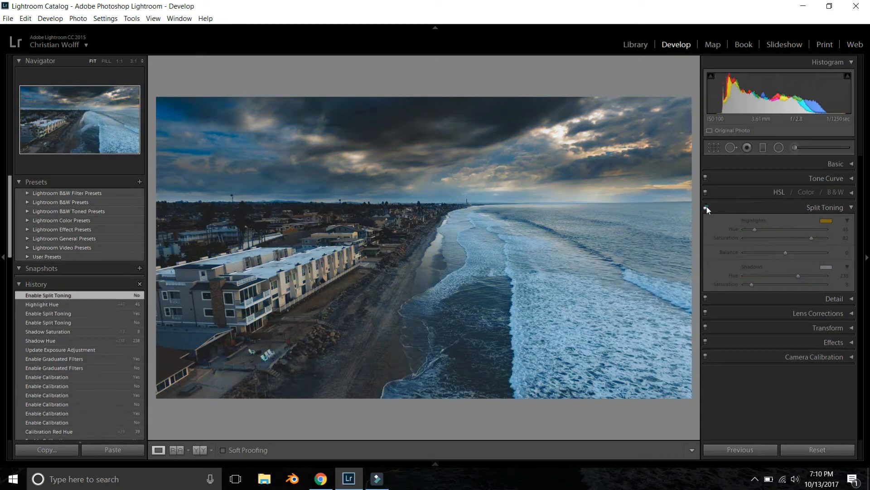
pyautogui.click(705, 207)
# - Lower the Split Toning highlights saturation to 61, compare the effect off and on, and collapse the section
pyautogui.moveTo(815, 237); pyautogui.dragTo(796, 235)
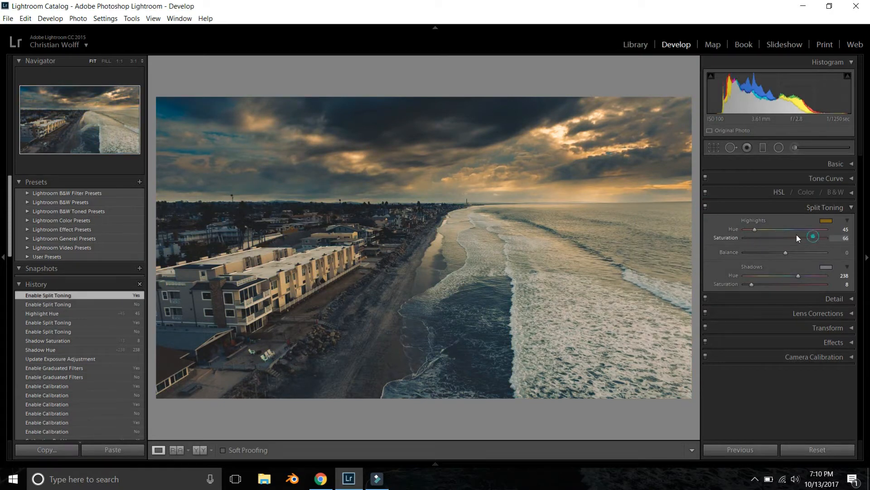
pyautogui.click(708, 206)
pyautogui.click(707, 207)
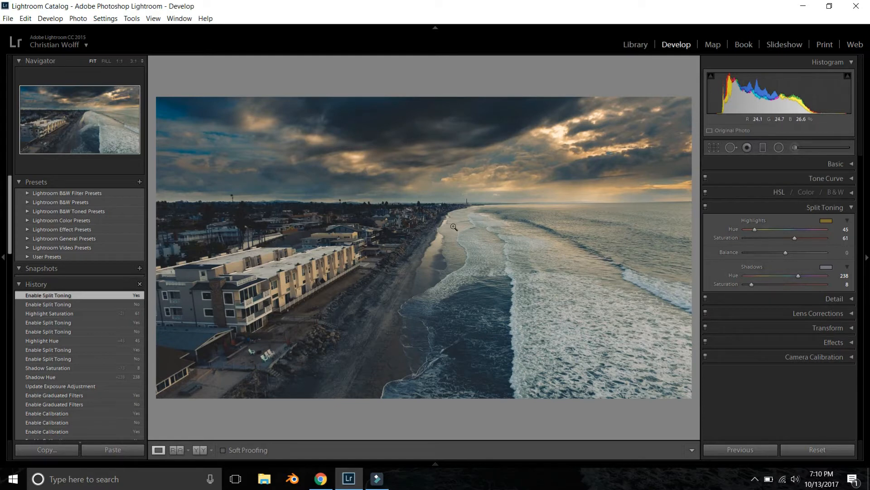
pyautogui.click(705, 207)
pyautogui.click(705, 207)
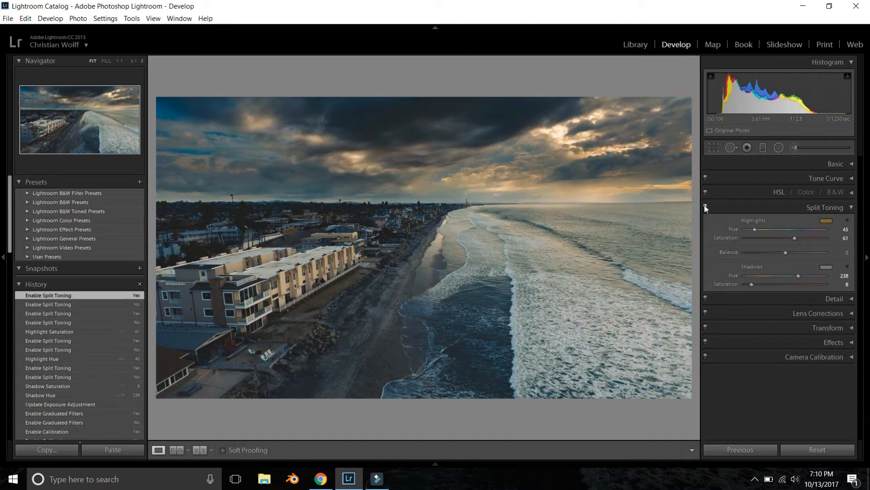
pyautogui.click(705, 207)
pyautogui.click(705, 207)
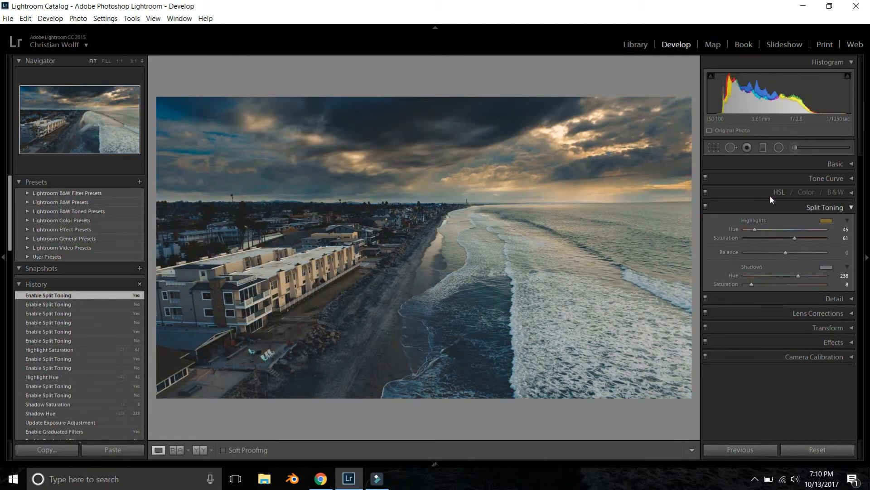
pyautogui.click(851, 207)
# - Compare the edit with the original in the before/after view and by resetting the settings and undoing each reset
pyautogui.press('y')
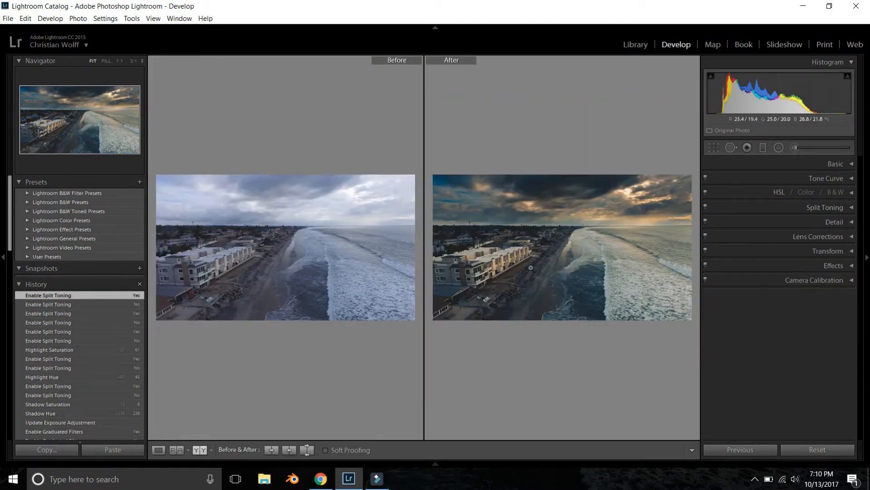
pyautogui.press('y')
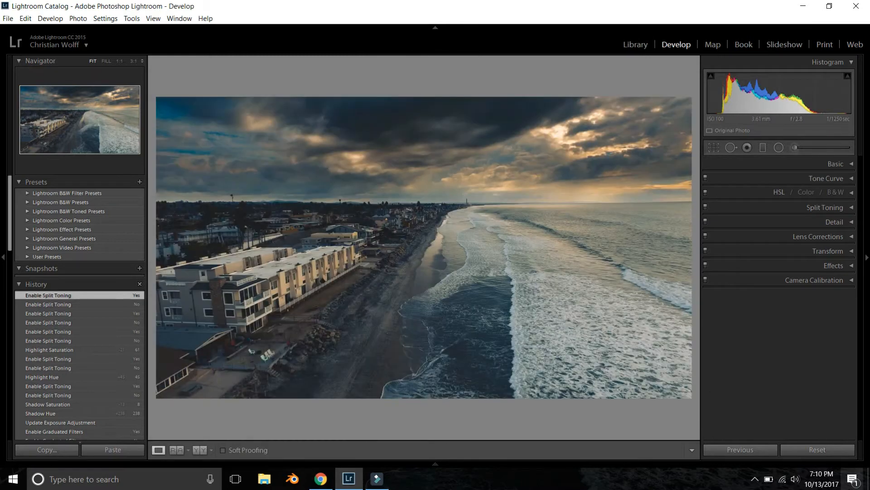
pyautogui.click(828, 449)
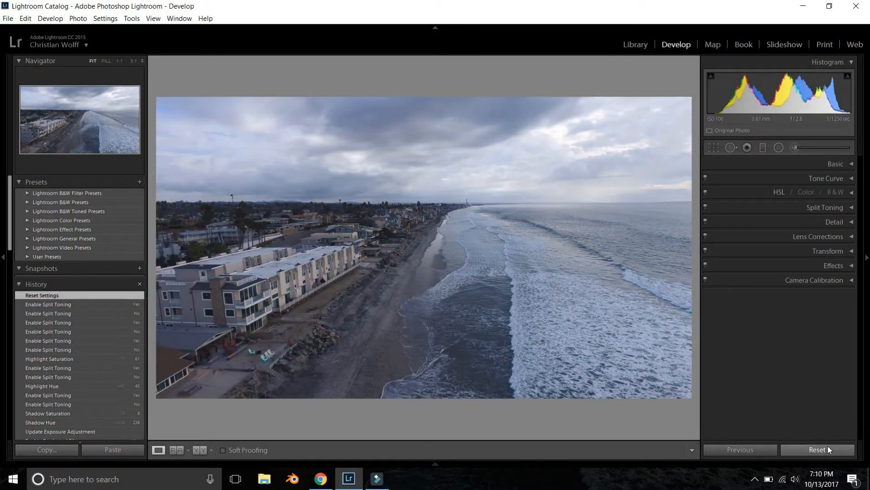
pyautogui.hotkey('ctrl', 'z')
pyautogui.click(828, 449)
pyautogui.hotkey('ctrl', 'z')
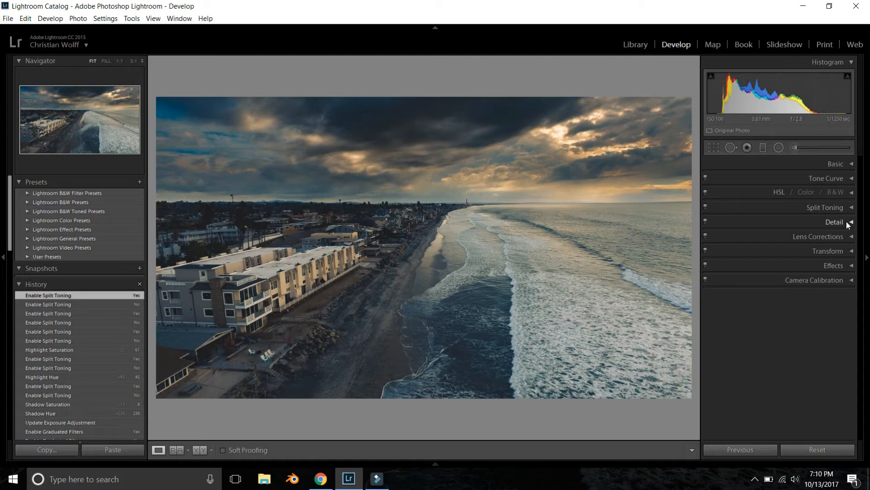
# - Enable Remove Chromatic Aberration and profile corrections in Lens Corrections, using the DJI PHANTOM 3 FC300X lens profile
pyautogui.click(847, 237)
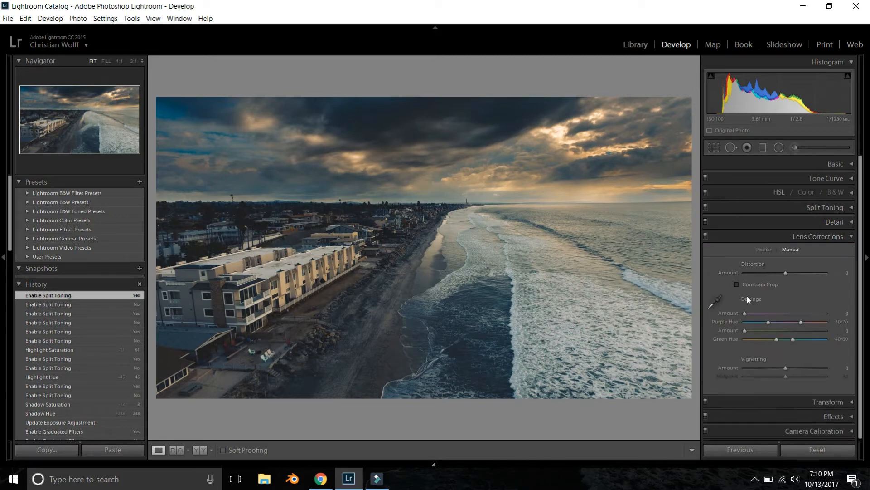
pyautogui.click(766, 250)
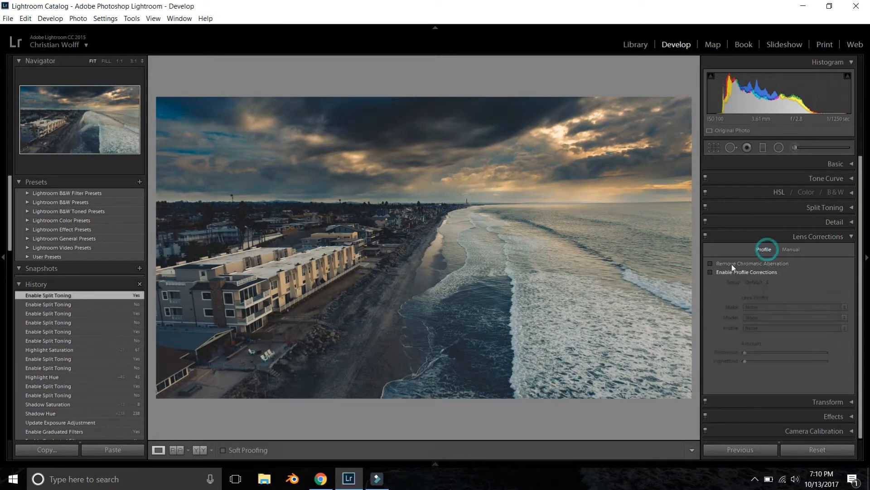
pyautogui.click(708, 264)
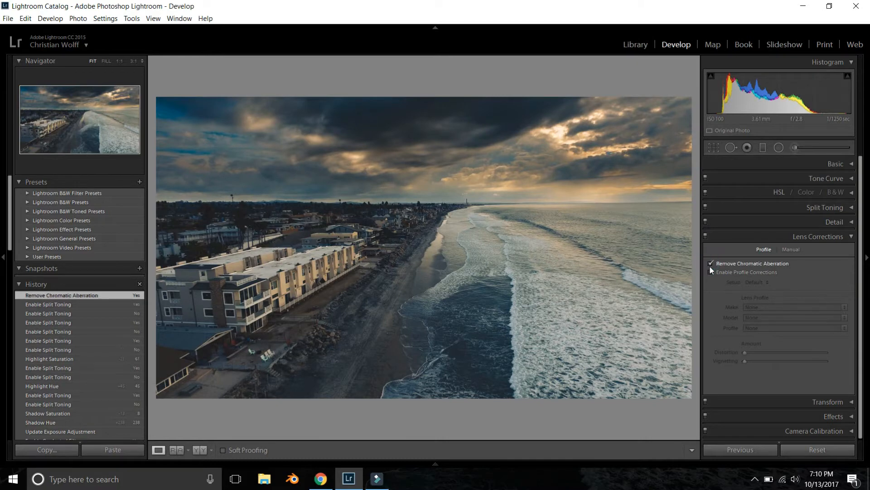
pyautogui.click(710, 272)
pyautogui.click(768, 307)
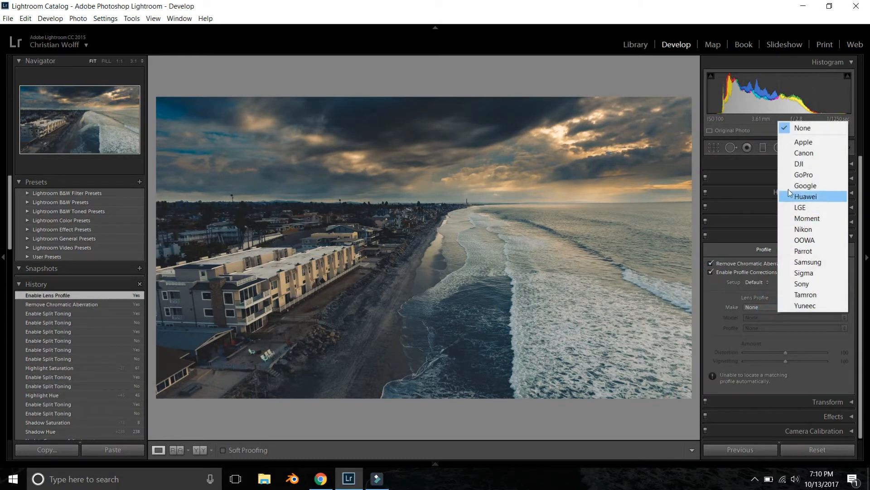
pyautogui.click(804, 166)
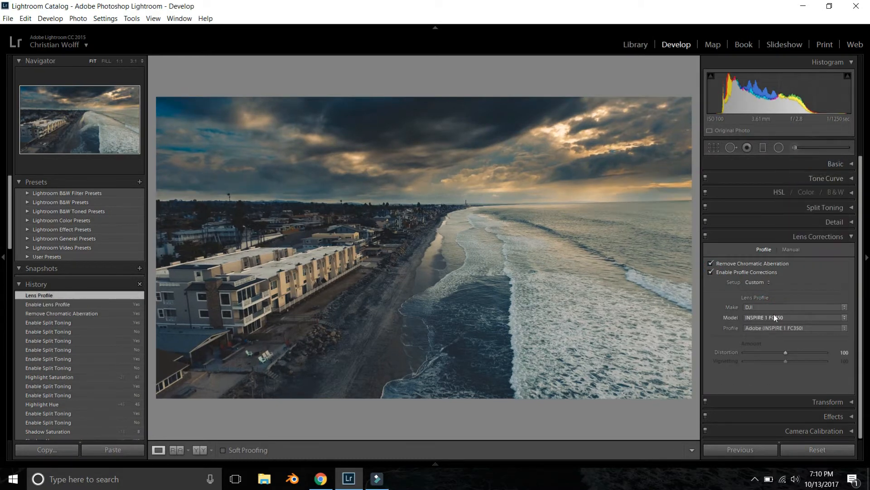
pyautogui.click(776, 317)
pyautogui.click(780, 374)
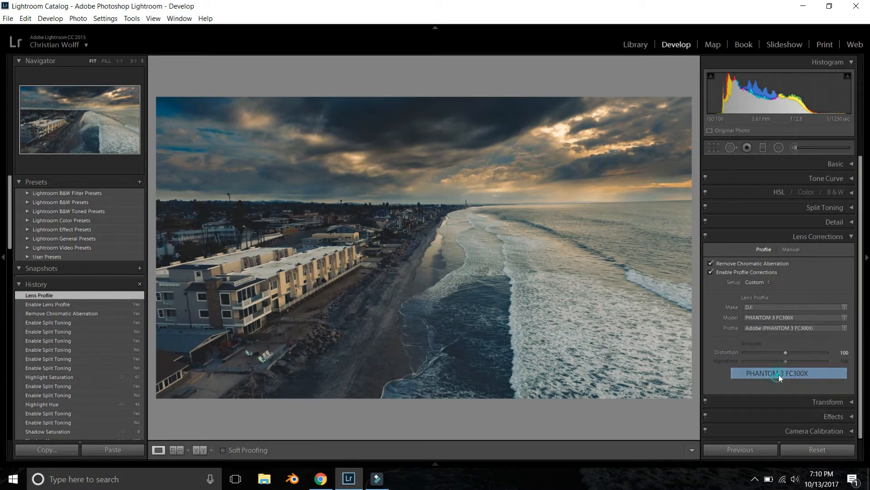
# - Compare the photo with lens corrections off and on while the DJI profile is applied
pyautogui.click(707, 236)
pyautogui.click(707, 236)
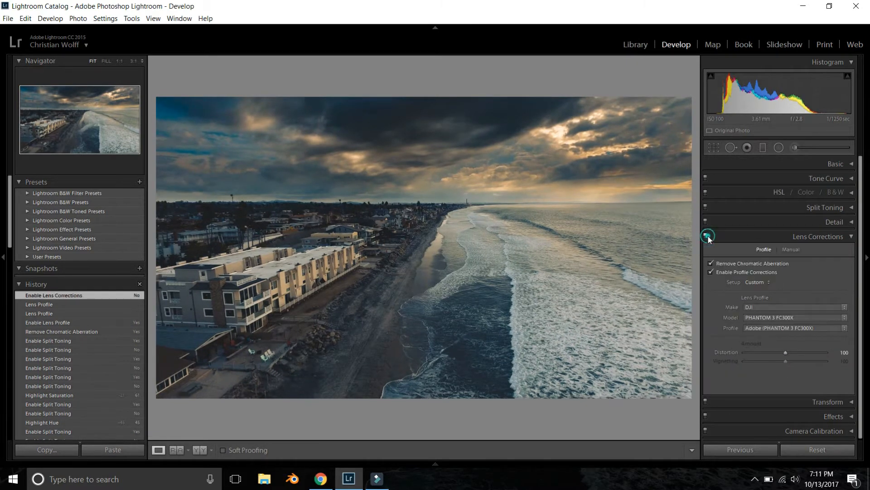
pyautogui.click(705, 235)
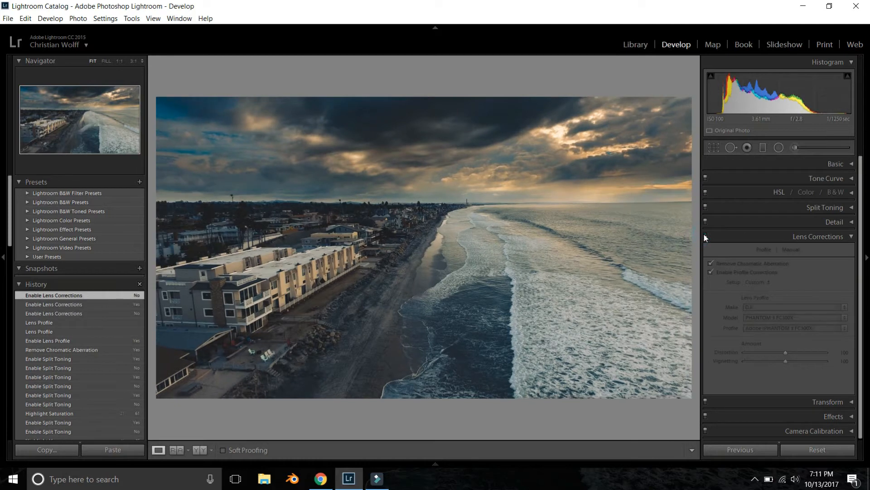
pyautogui.click(705, 235)
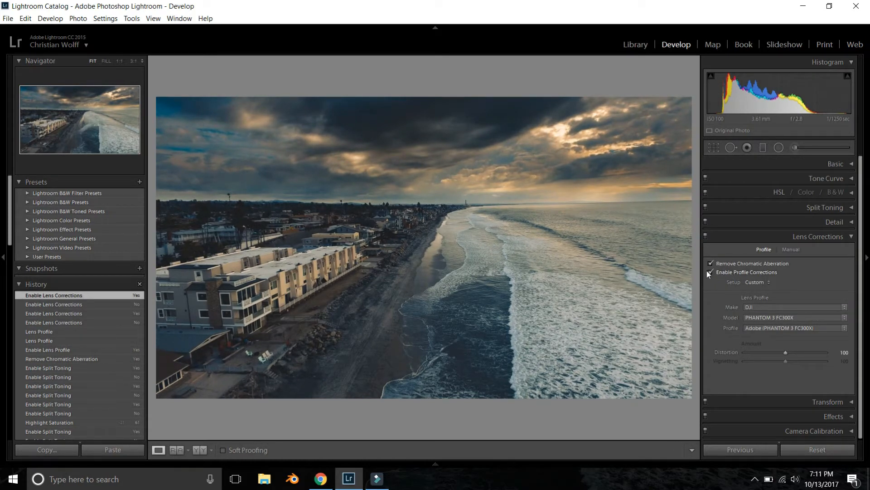
# - Turn off the lens profile corrections and compare the remaining lens corrections off and on
pyautogui.click(710, 272)
pyautogui.click(705, 236)
pyautogui.click(705, 236)
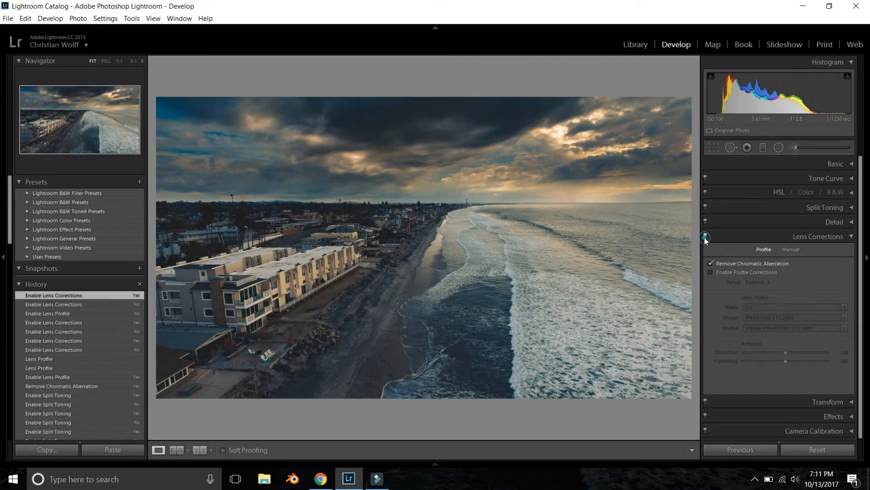
pyautogui.click(706, 236)
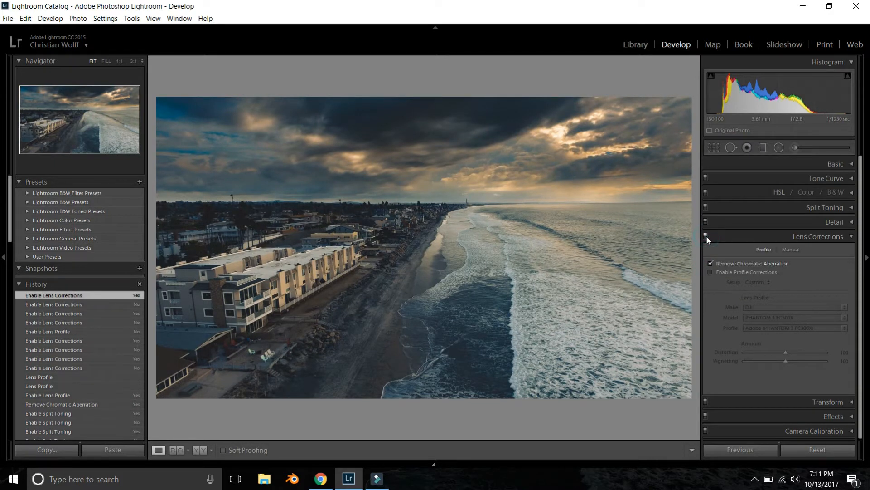
pyautogui.click(706, 236)
pyautogui.click(706, 236)
# - Compare the photo with only the profile corrections switched on and off, leaving them disabled
pyautogui.click(709, 273)
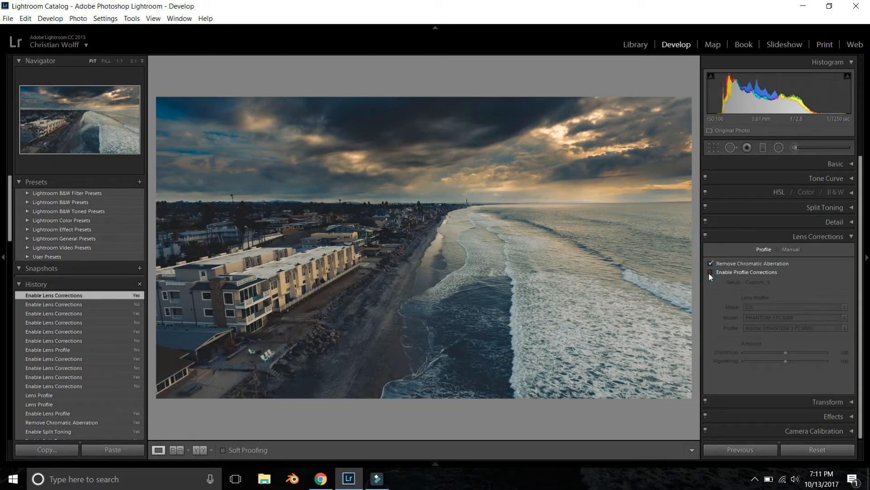
pyautogui.click(709, 273)
pyautogui.click(710, 273)
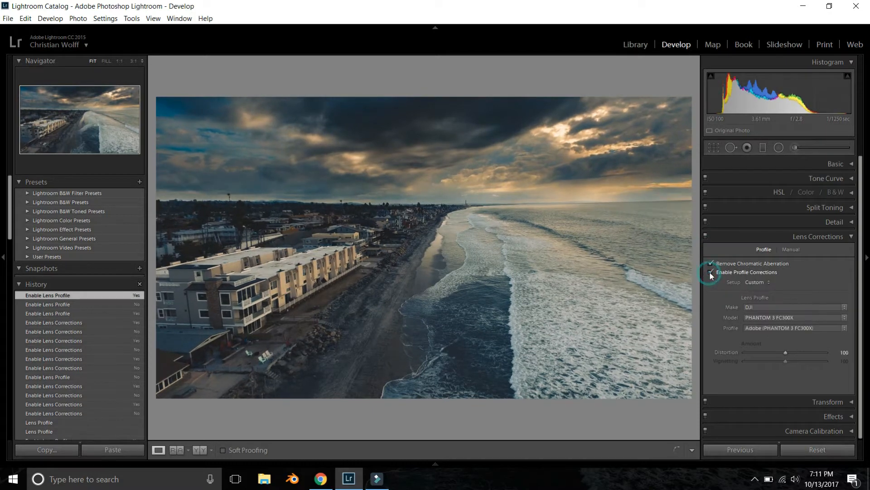
pyautogui.click(710, 273)
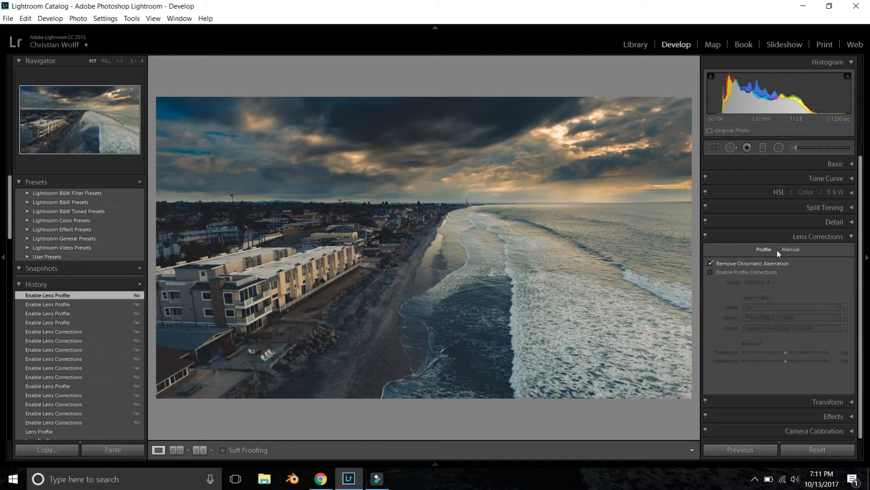
pyautogui.click(714, 273)
pyautogui.click(714, 274)
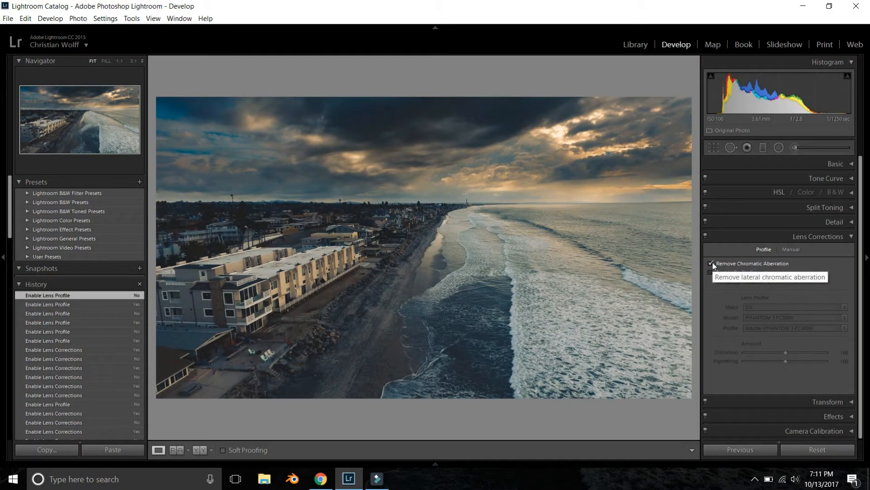
# - Inspect the beachfront building at 1:1 with chromatic aberration removal off and on, and return to the full view
pyautogui.click(193, 355)
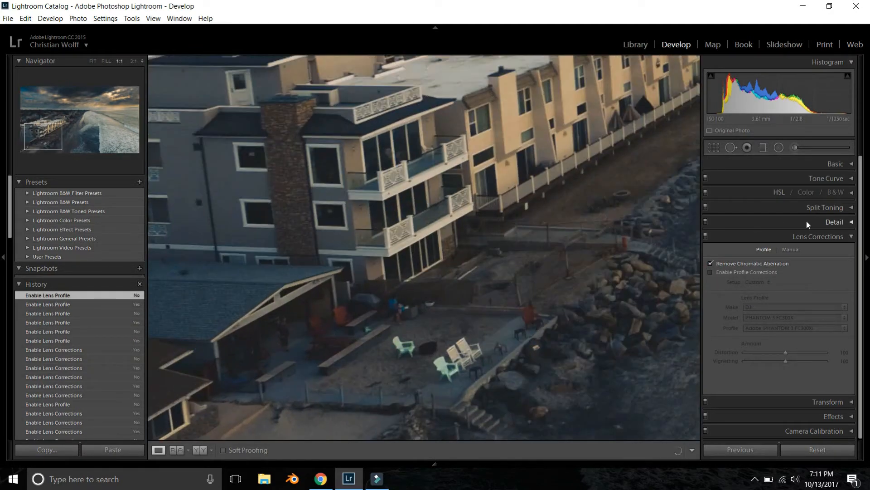
pyautogui.click(711, 264)
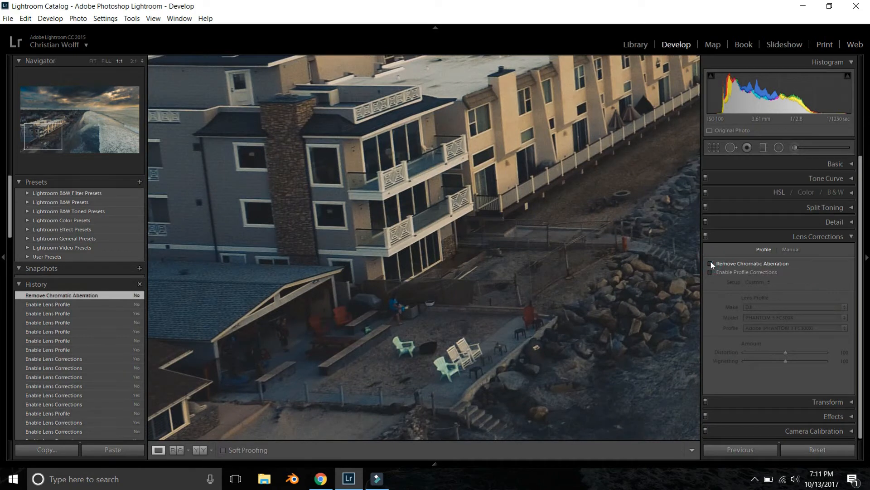
pyautogui.click(711, 263)
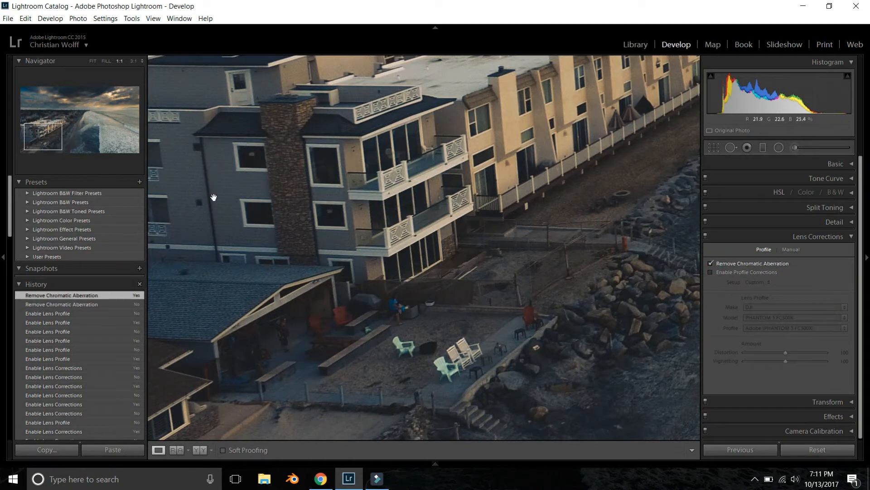
pyautogui.click(628, 294)
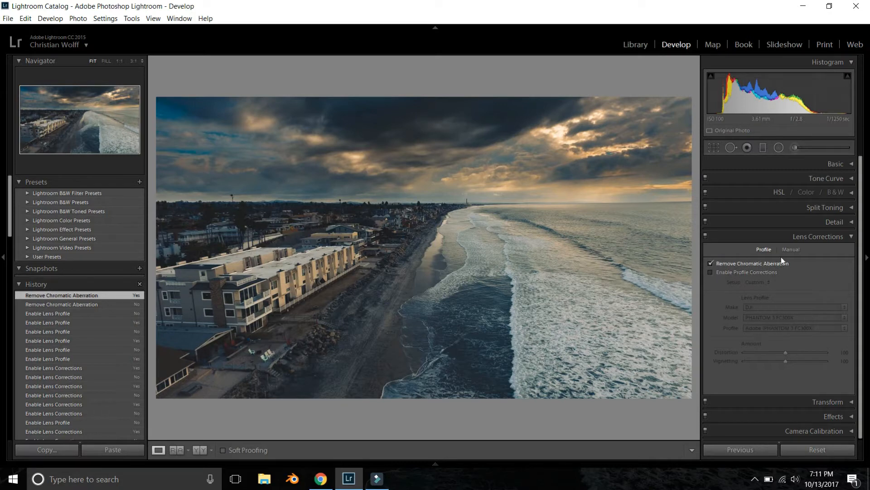
# - Set the manual lens distortion amount to -12, compare lens corrections off and on, and ease the amount to -7
pyautogui.click(791, 249)
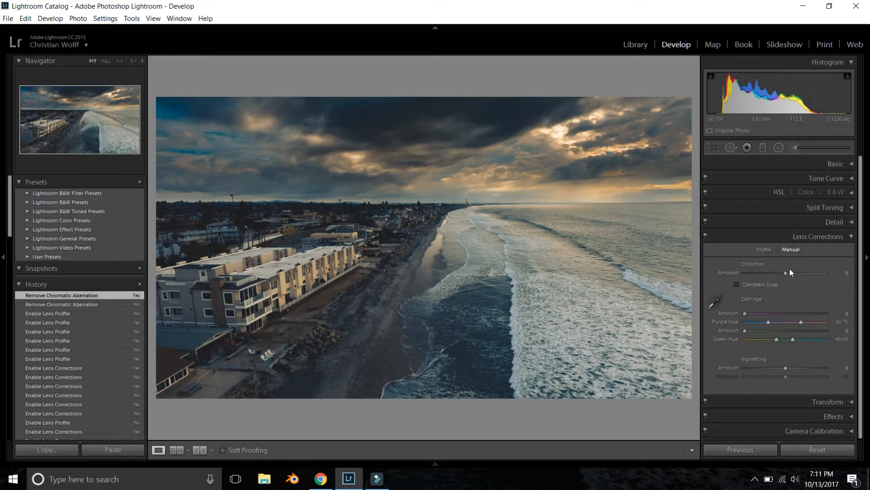
pyautogui.moveTo(786, 271)
pyautogui.moveTo(786, 272); pyautogui.dragTo(782, 273)
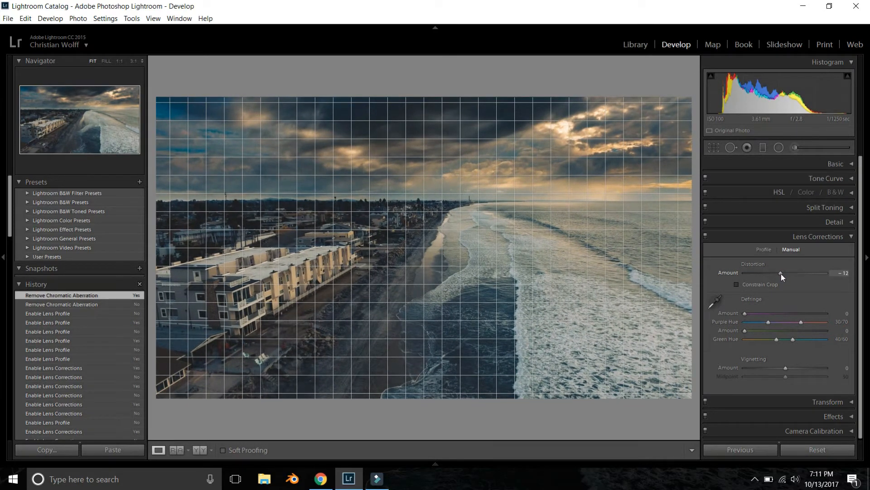
pyautogui.moveTo(781, 273); pyautogui.dragTo(781, 273)
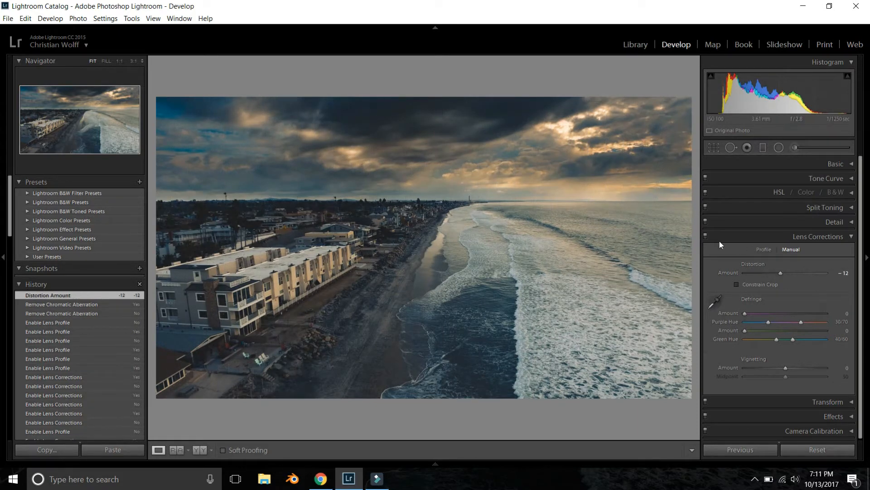
pyautogui.click(705, 237)
pyautogui.click(706, 236)
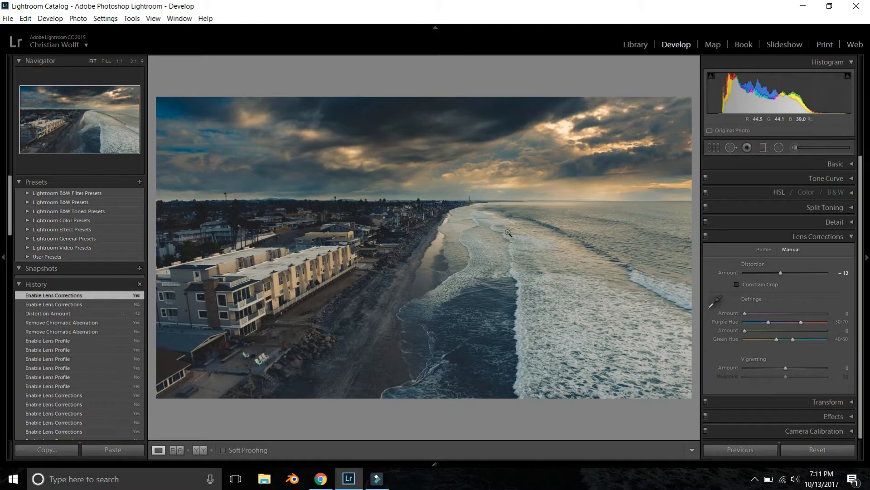
pyautogui.moveTo(778, 272); pyautogui.dragTo(779, 273)
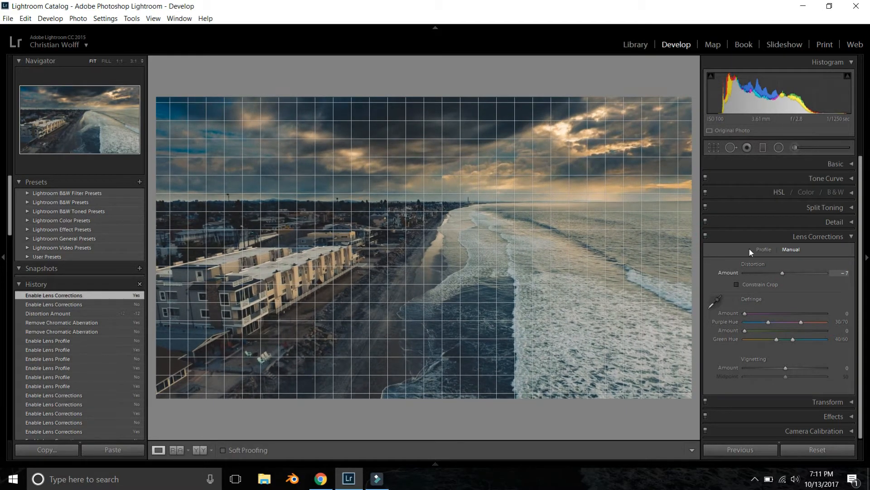
# - Compare the photo with all lens corrections switched off and on, leaving them enabled
pyautogui.click(706, 237)
pyautogui.click(705, 236)
pyautogui.click(705, 237)
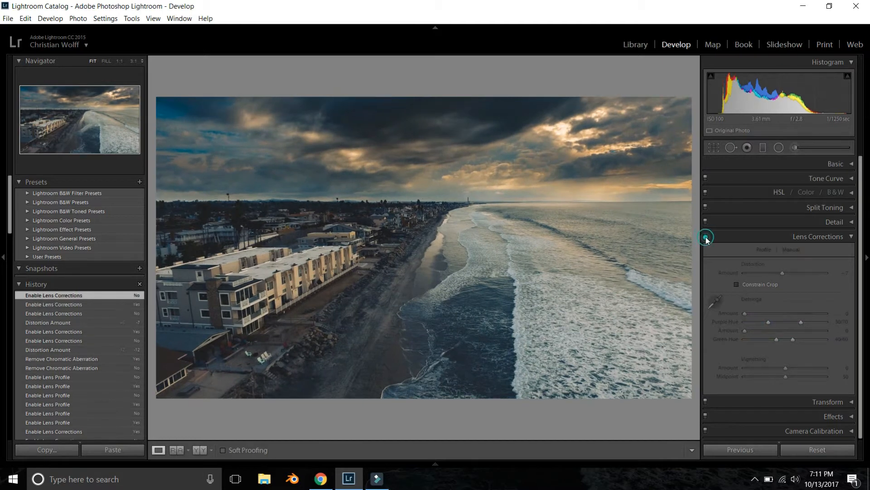
pyautogui.click(706, 236)
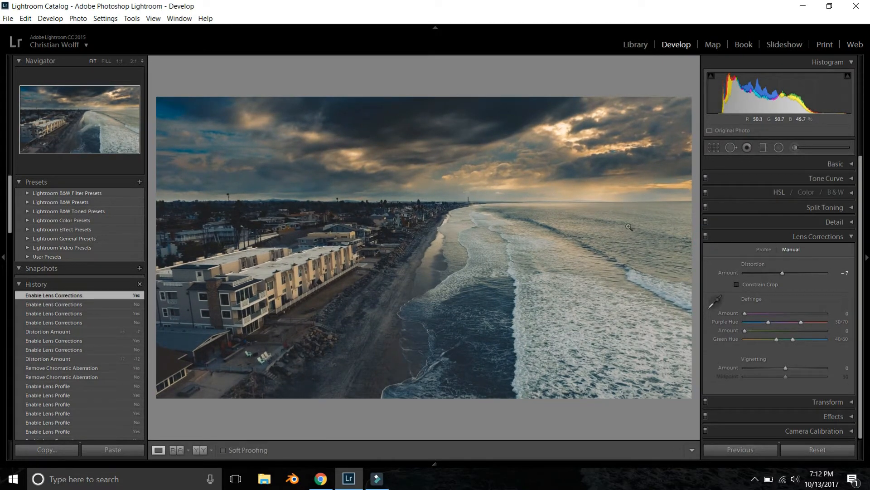
pyautogui.click(706, 234)
pyautogui.click(706, 234)
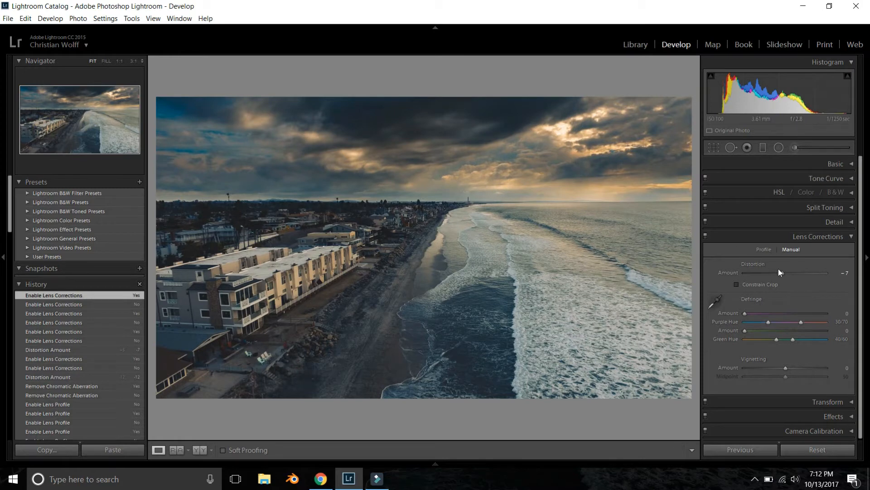
# - Try a manual distortion amount of -100, undo it, and compare the lens corrections off and on
pyautogui.moveTo(780, 271); pyautogui.dragTo(662, 272)
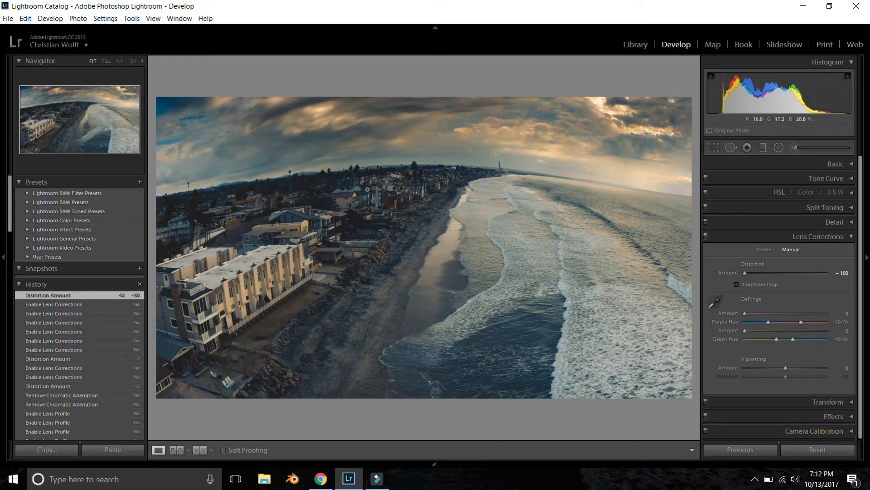
pyautogui.hotkey('ctrl', 'z')
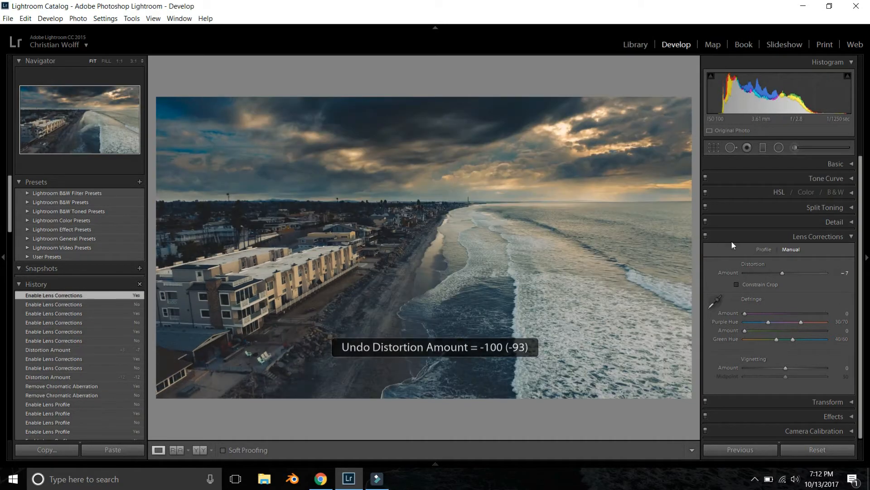
pyautogui.click(706, 236)
pyautogui.click(706, 235)
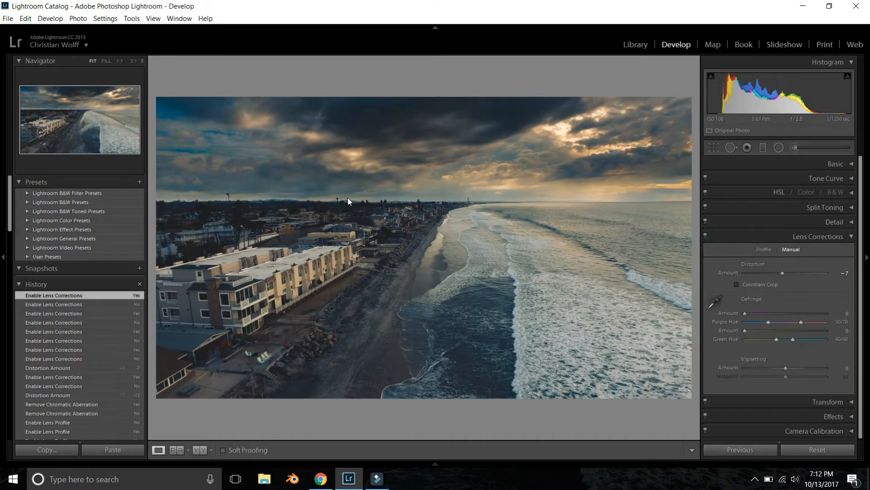
# - Set the manual distortion amount to -12 and compare the lens corrections off and on, leaving them enabled
pyautogui.moveTo(784, 271); pyautogui.dragTo(781, 272)
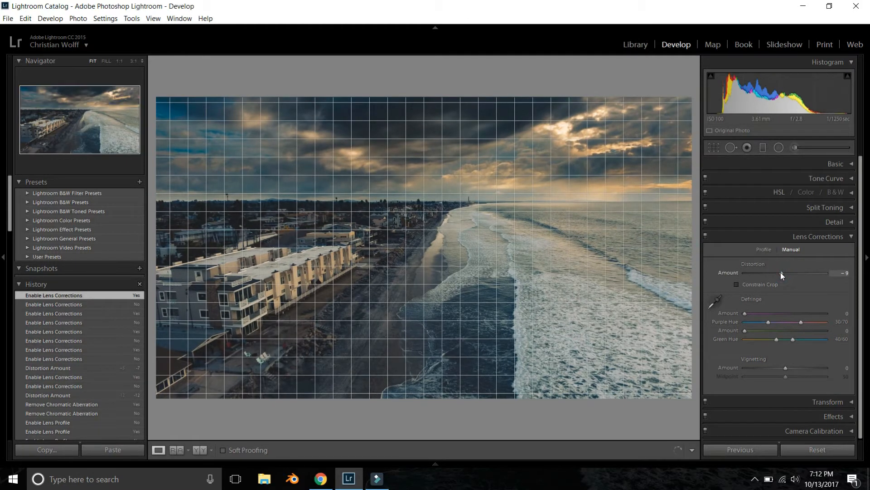
pyautogui.click(705, 235)
pyautogui.click(705, 236)
pyautogui.click(848, 237)
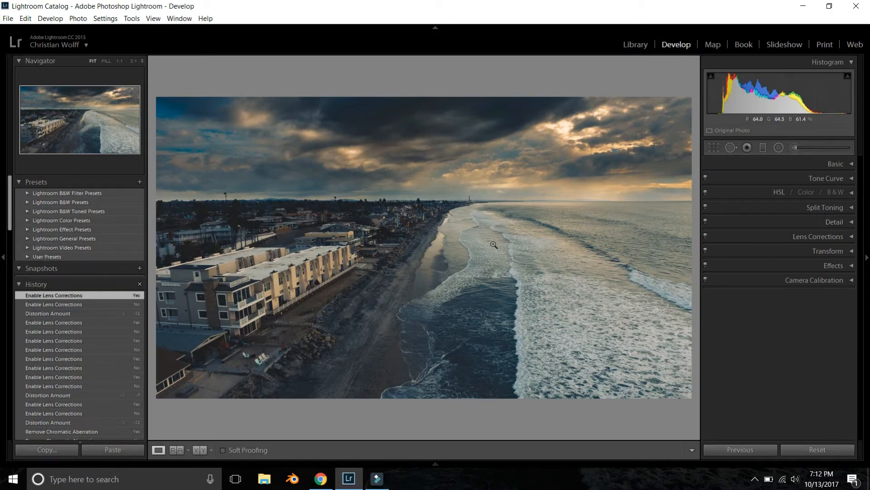
# - Compare the edited photo side by side with the original, and return to the single view
pyautogui.press('y')
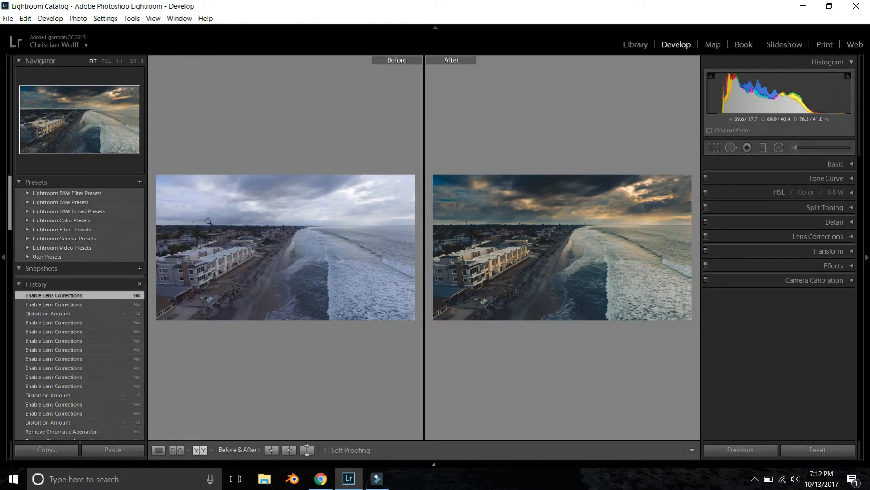
pyautogui.press('y')
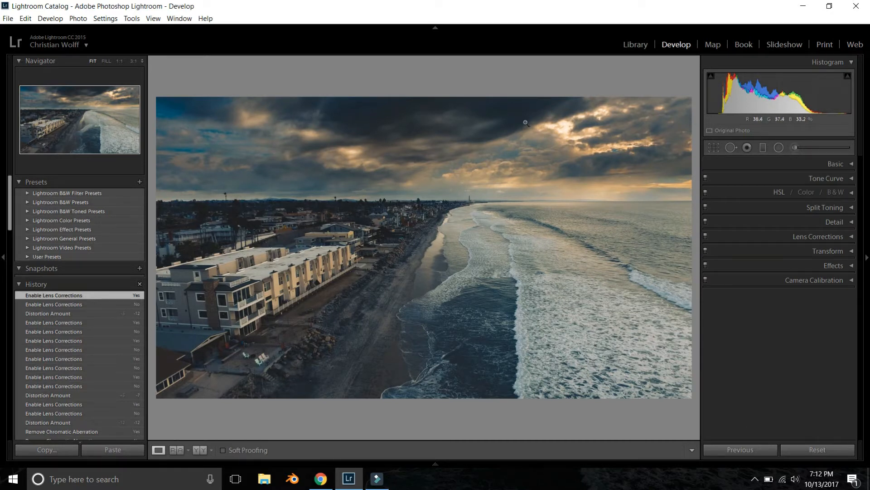
# - Add a wide radial filter centered on the horizon, with exposure 0.83 and the mask inverted
pyautogui.click(778, 148)
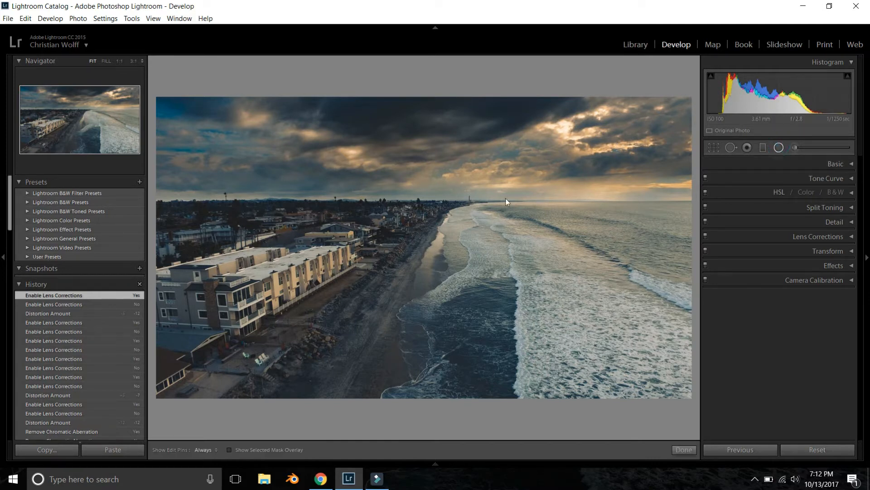
pyautogui.moveTo(468, 197); pyautogui.dragTo(666, 282)
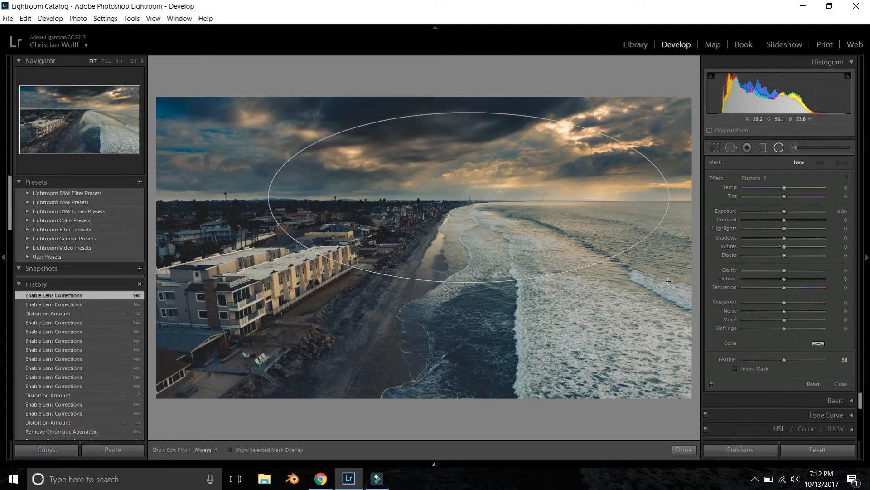
pyautogui.moveTo(785, 210); pyautogui.dragTo(793, 211)
pyautogui.click(735, 368)
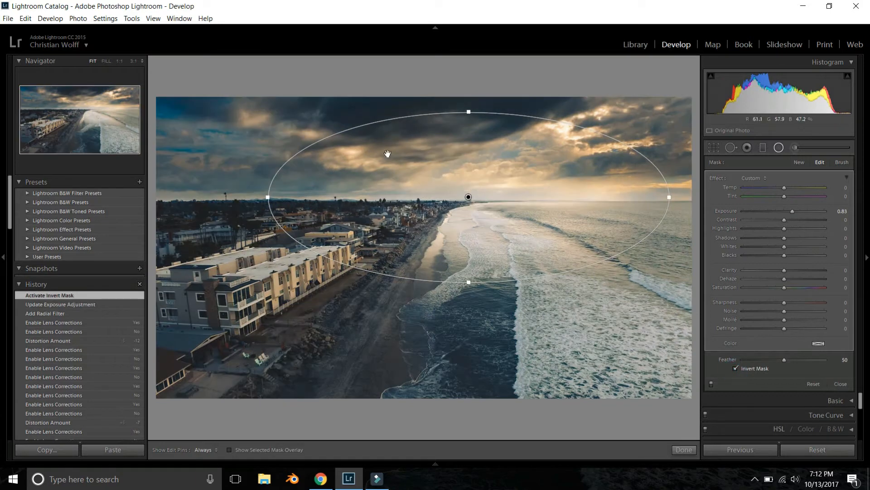
# - Move the radial filter over the bright sky above the sea, flatten its ellipse, and set its temperature to 64
pyautogui.moveTo(472, 197); pyautogui.dragTo(604, 185)
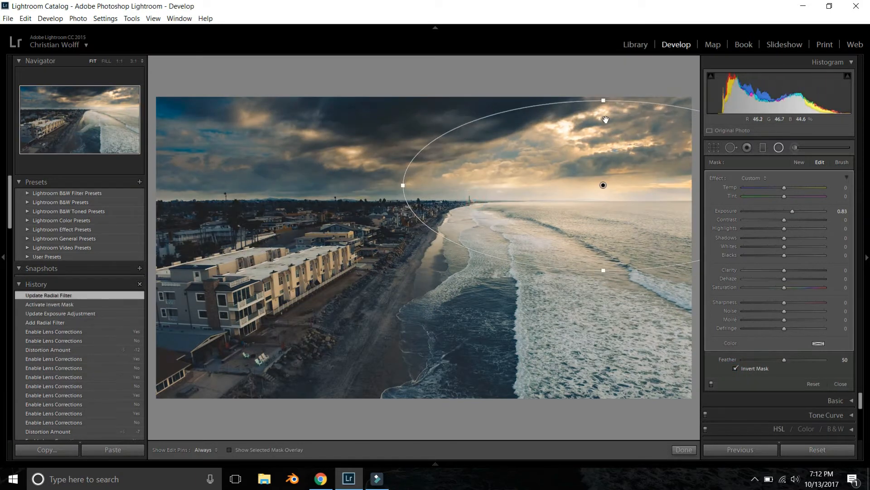
pyautogui.moveTo(604, 98); pyautogui.dragTo(603, 119)
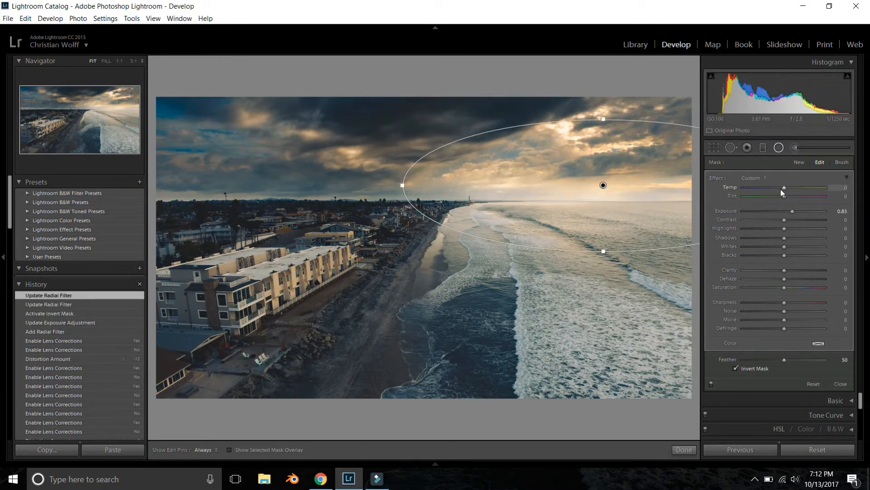
pyautogui.moveTo(784, 189); pyautogui.dragTo(809, 187)
pyautogui.moveTo(603, 118); pyautogui.dragTo(603, 138)
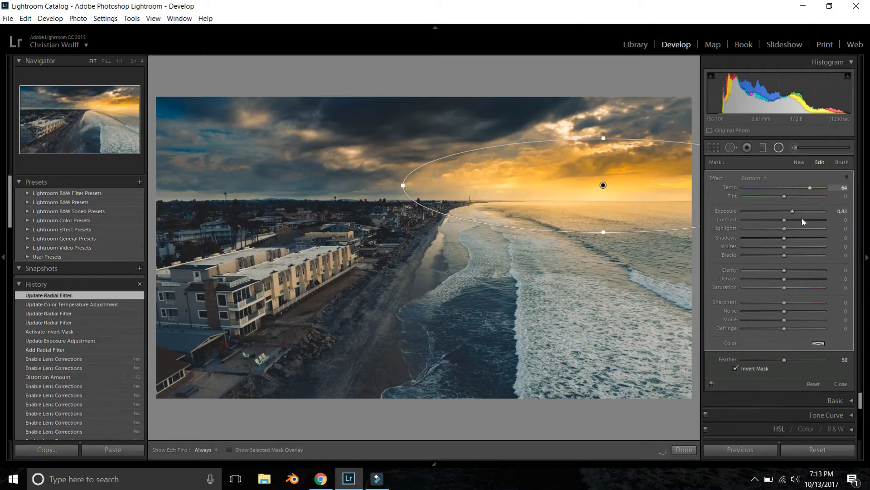
# - Raise the sky radial filter's exposure to 1.32 and fit a smaller, flatter ellipse around the glowing sea horizon
pyautogui.moveTo(792, 211); pyautogui.dragTo(797, 211)
pyautogui.moveTo(602, 185); pyautogui.dragTo(605, 196)
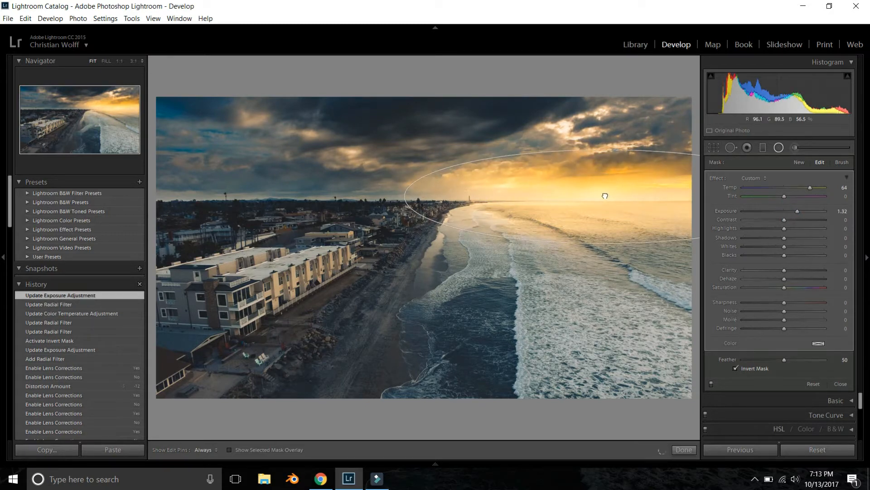
pyautogui.moveTo(405, 196); pyautogui.dragTo(464, 196)
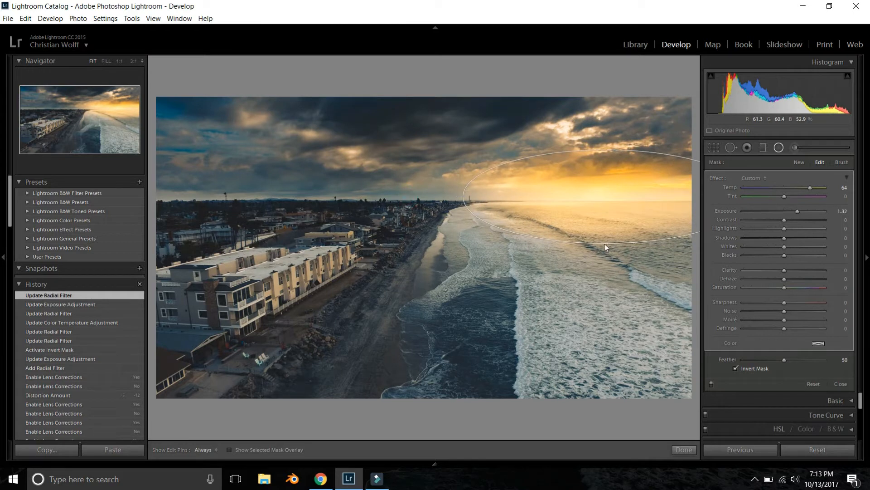
pyautogui.moveTo(606, 234); pyautogui.dragTo(606, 226)
pyautogui.moveTo(605, 196); pyautogui.dragTo(599, 196)
pyautogui.moveTo(456, 197); pyautogui.dragTo(451, 196)
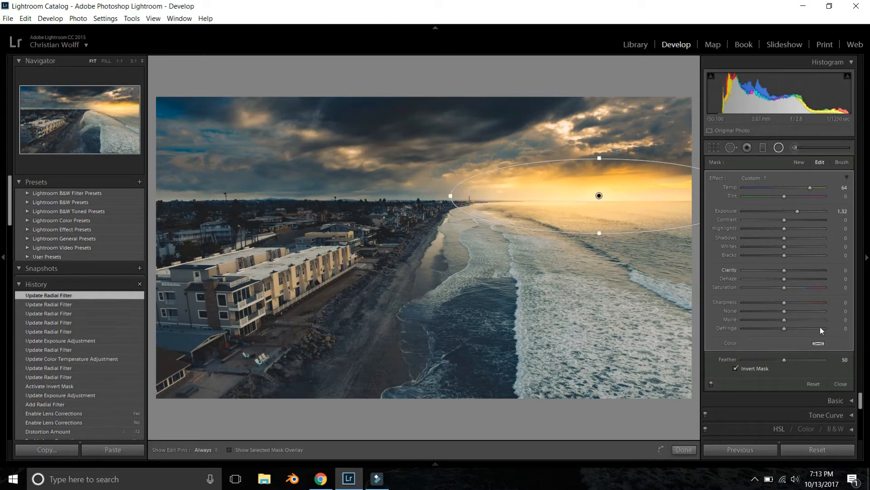
# - Set the horizon radial filter's feather to 50 and temperature to 43, and compare the filter off and on
pyautogui.moveTo(818, 358); pyautogui.dragTo(784, 358)
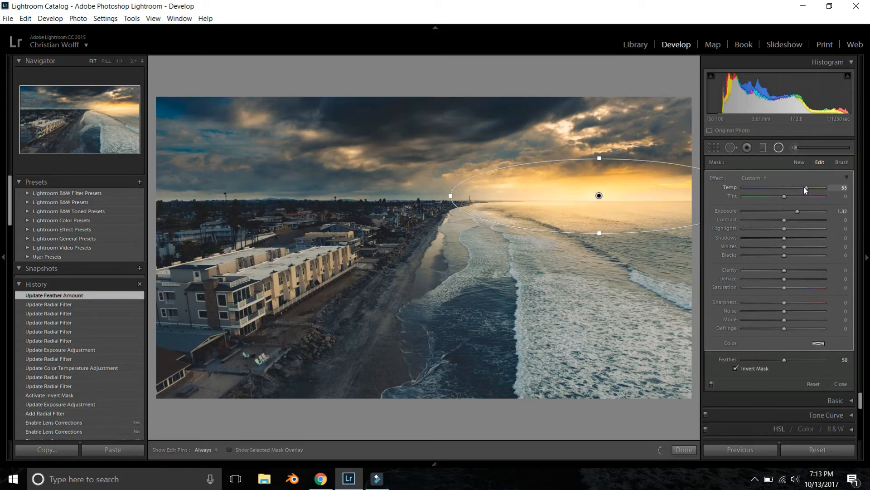
pyautogui.moveTo(804, 187); pyautogui.dragTo(799, 189)
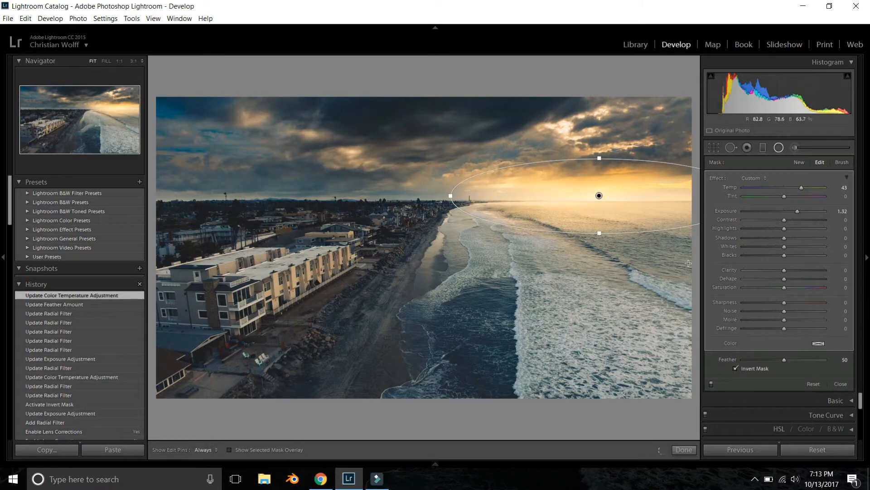
pyautogui.click(711, 383)
pyautogui.click(712, 383)
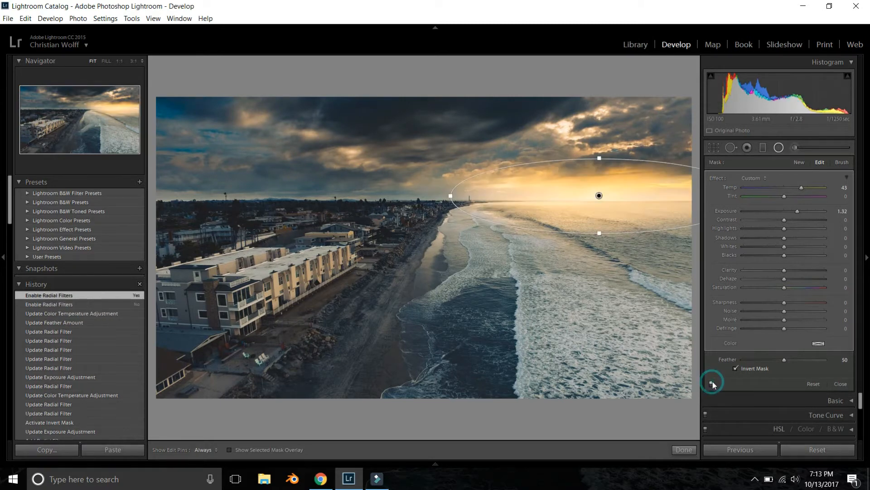
# - Compare the photo beside the original with the radial filter off and on, and make the filter's ellipse taller
pyautogui.press('y')
pyautogui.click(712, 384)
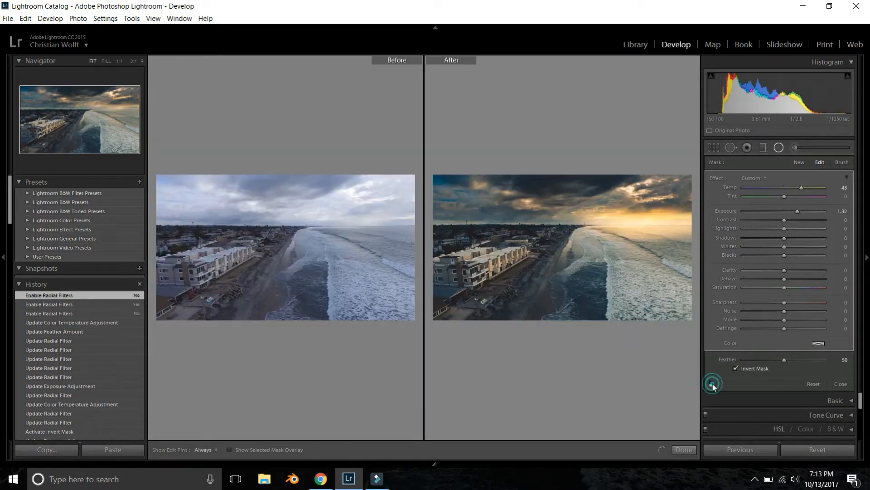
pyautogui.click(712, 383)
pyautogui.press('y')
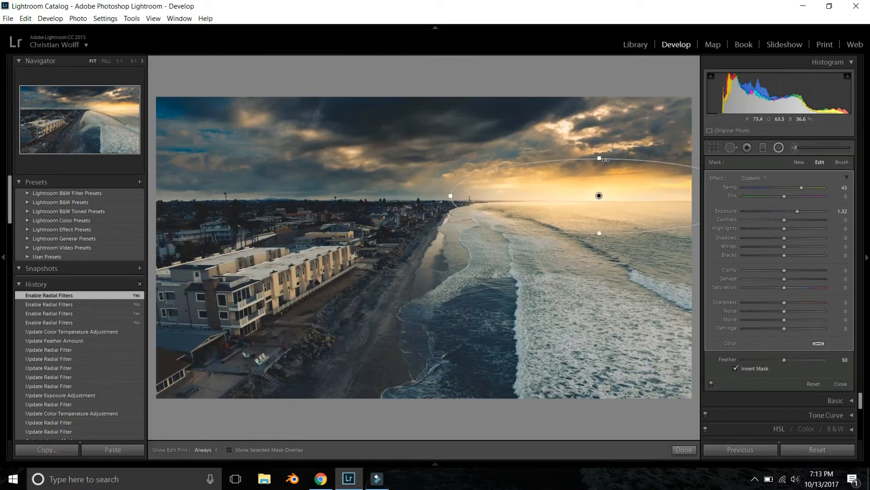
pyautogui.moveTo(600, 156); pyautogui.dragTo(599, 141)
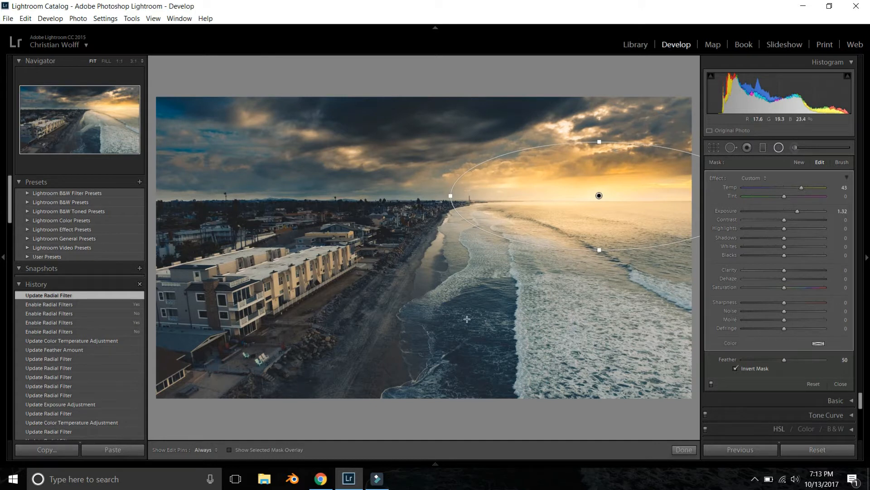
# - Add a second radial filter, rotated and narrowed to fit along the sea-facing side of the beachfront building
pyautogui.moveTo(391, 255); pyautogui.dragTo(334, 345)
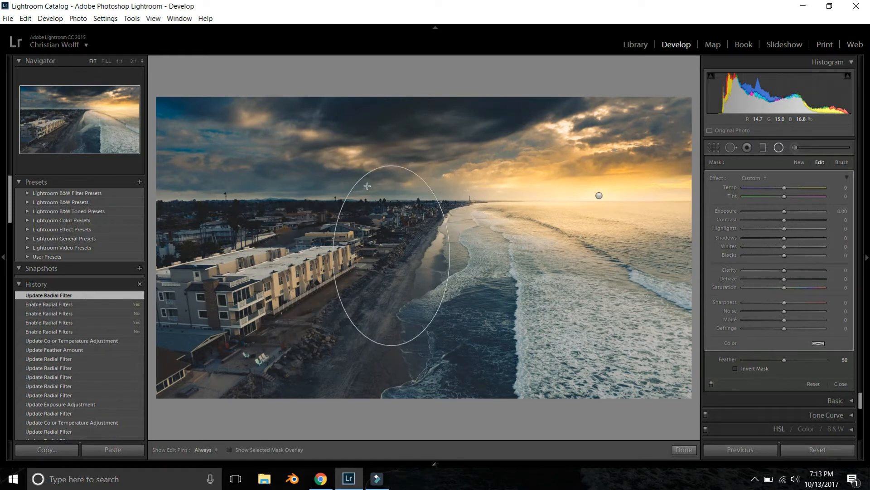
pyautogui.moveTo(455, 155); pyautogui.dragTo(502, 263)
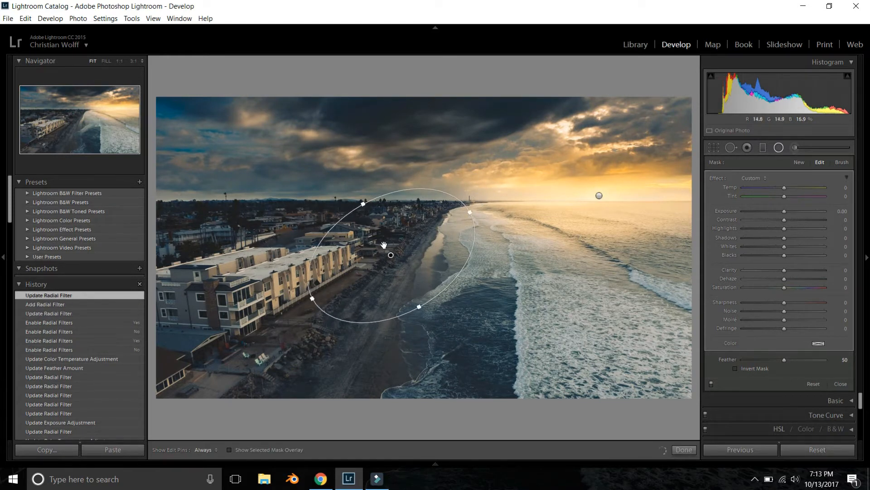
pyautogui.moveTo(390, 255); pyautogui.dragTo(289, 279)
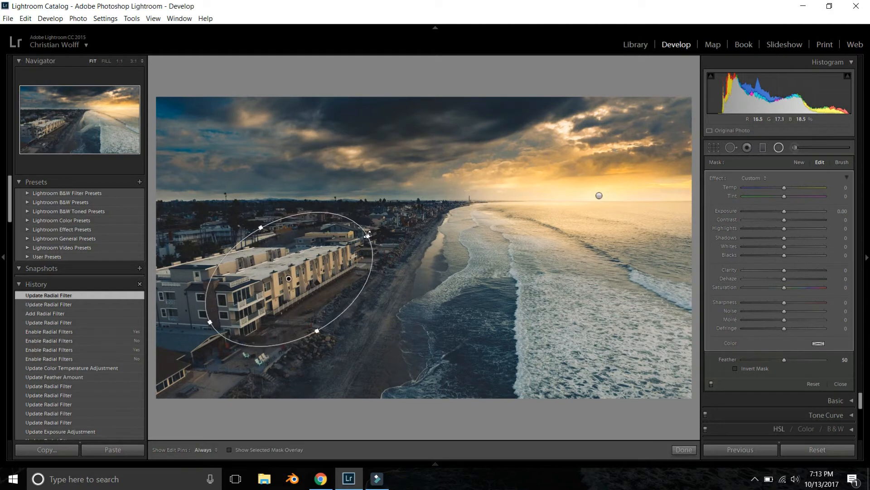
pyautogui.moveTo(367, 234); pyautogui.dragTo(358, 239)
pyautogui.moveTo(261, 227); pyautogui.dragTo(275, 242)
pyautogui.moveTo(365, 235); pyautogui.dragTo(373, 250)
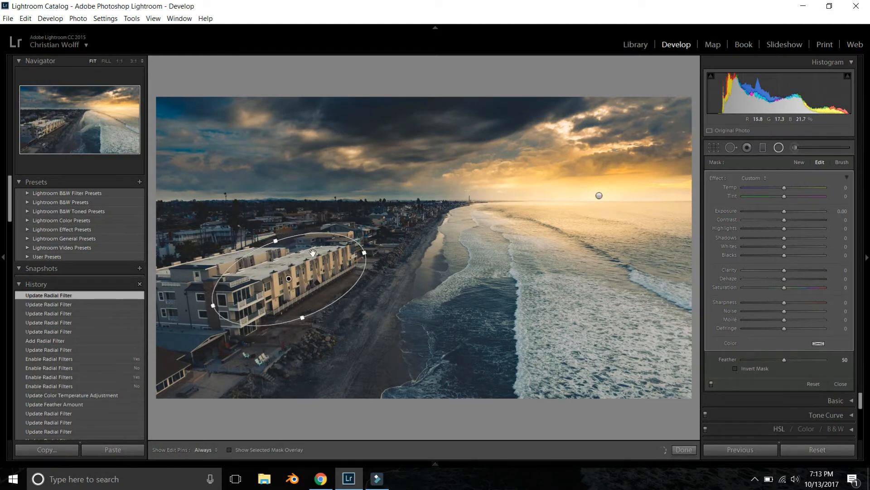
pyautogui.moveTo(292, 279); pyautogui.dragTo(296, 313)
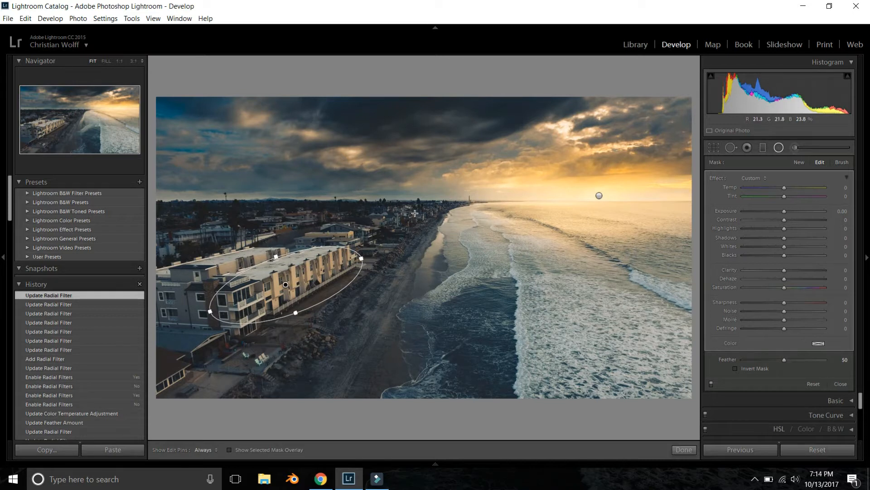
# - Invert the building radial filter's mask and set its temperature to 18, exposure to 0.51 and dehaze to 68
pyautogui.click(735, 368)
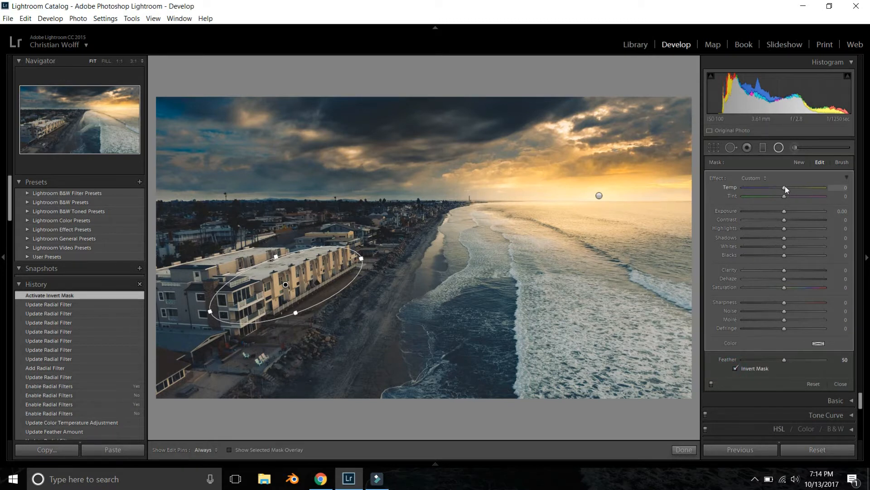
pyautogui.moveTo(785, 188)
pyautogui.mouseDown()
pyautogui.moveTo(794, 187)
pyautogui.moveTo(779, 188)
pyautogui.mouseUp()
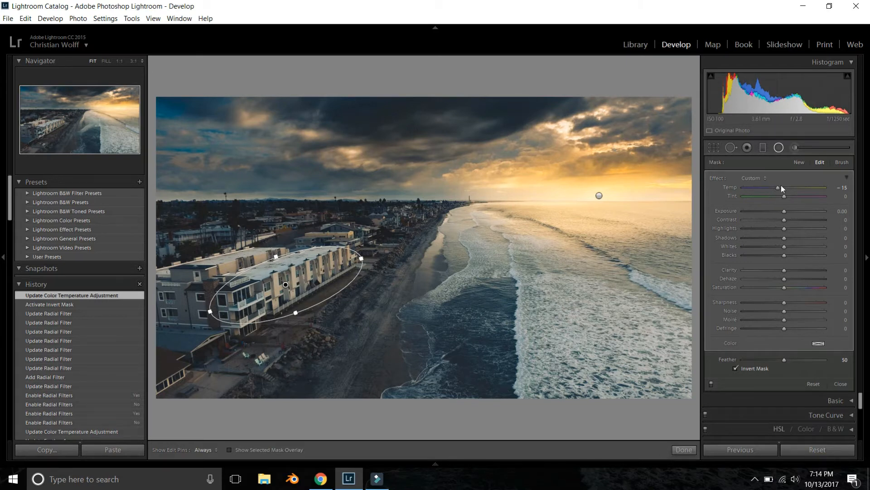
pyautogui.moveTo(781, 187)
pyautogui.mouseDown()
pyautogui.moveTo(734, 189)
pyautogui.moveTo(787, 187)
pyautogui.mouseUp()
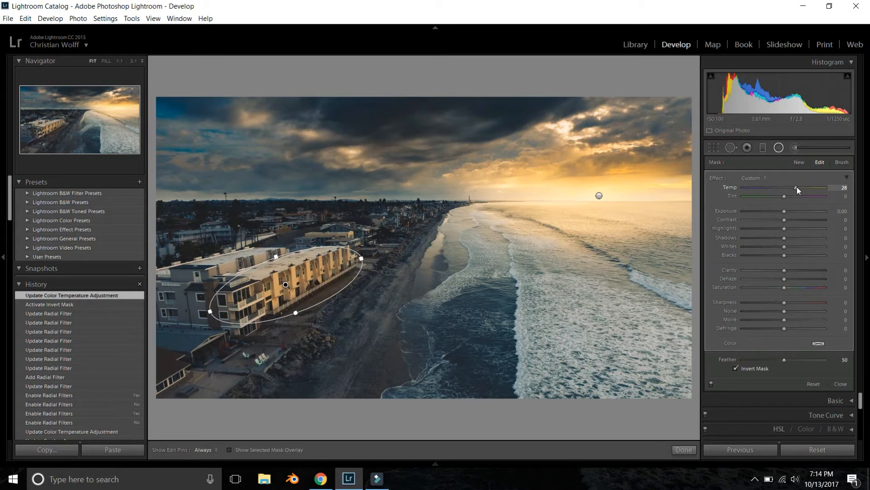
pyautogui.moveTo(797, 187)
pyautogui.mouseDown()
pyautogui.moveTo(781, 210)
pyautogui.moveTo(792, 210)
pyautogui.moveTo(790, 189)
pyautogui.mouseUp()
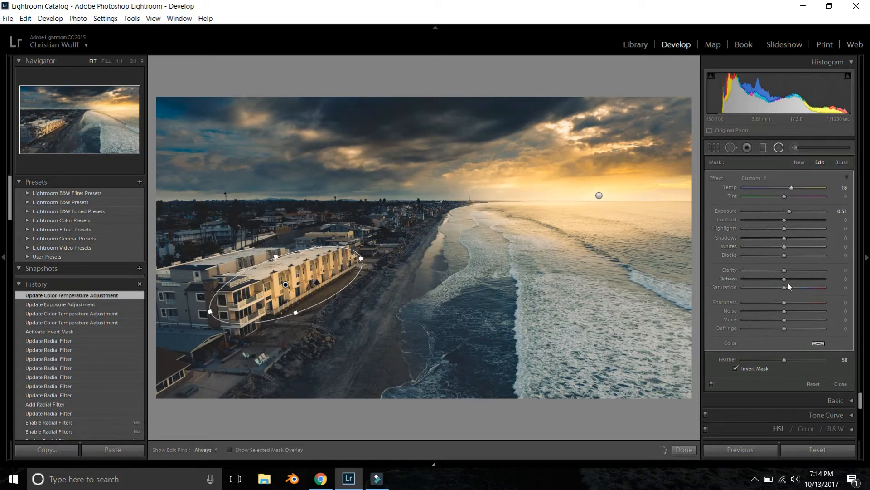
pyautogui.moveTo(784, 278); pyautogui.dragTo(797, 279)
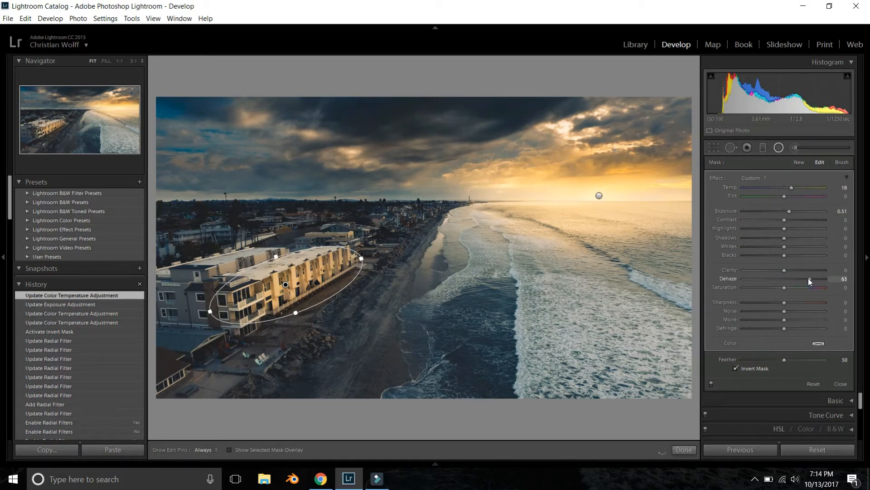
# - Compare the photo with the radial filters off and on, and view it beside the original
pyautogui.click(711, 384)
pyautogui.click(711, 383)
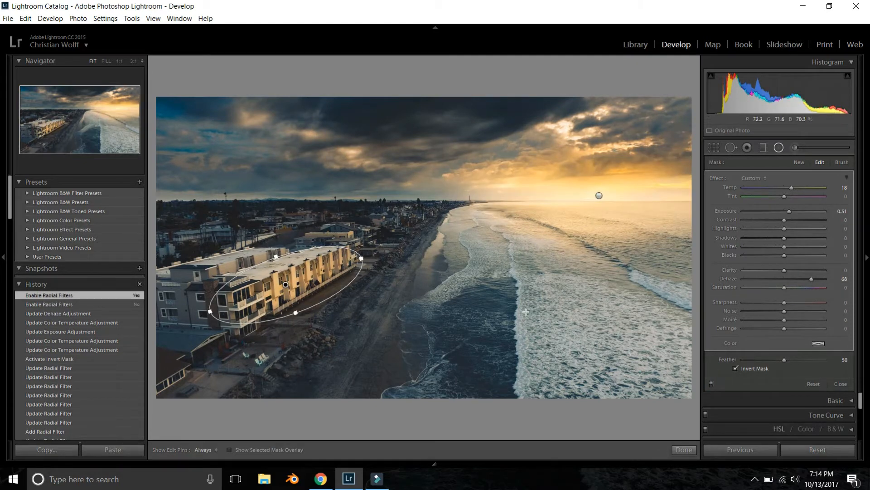
pyautogui.press('y')
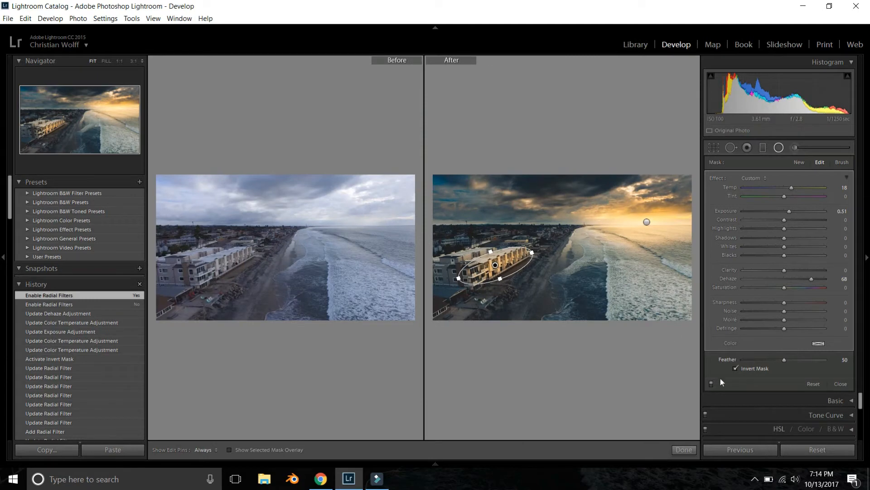
pyautogui.click(711, 384)
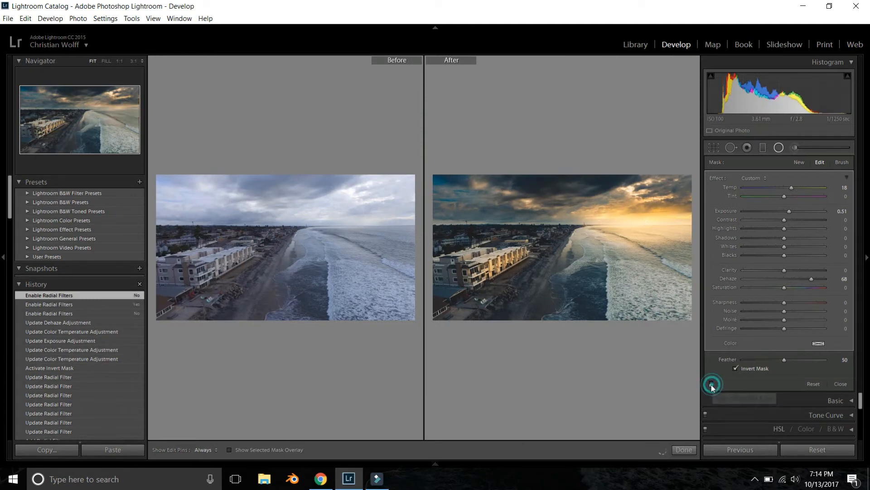
pyautogui.press('y')
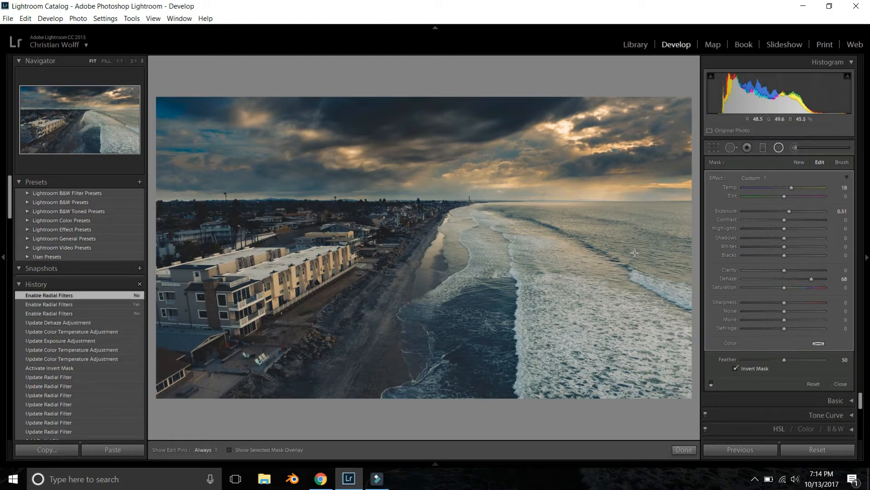
pyautogui.click(711, 384)
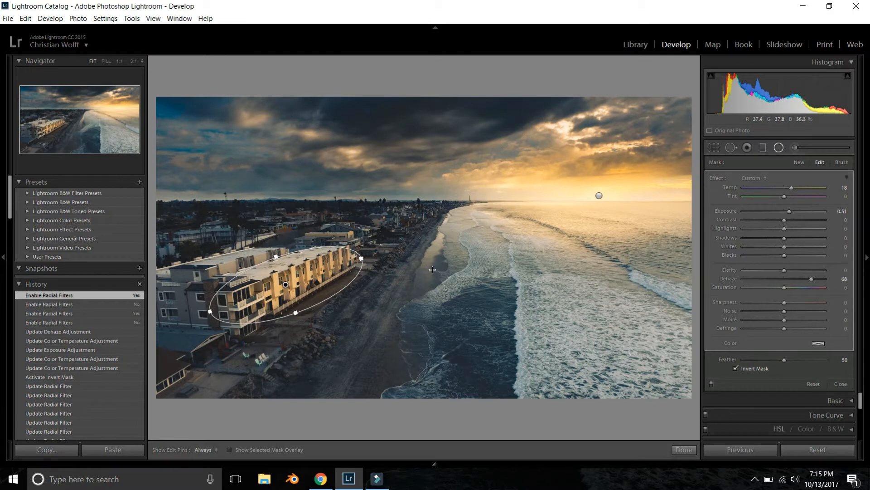
# - Add a third radial filter over the dark clouds above the town and flatten its ellipse to reach the horizon
pyautogui.moveTo(408, 217)
pyautogui.mouseDown()
pyautogui.moveTo(571, 283)
pyautogui.moveTo(588, 312)
pyautogui.mouseUp()
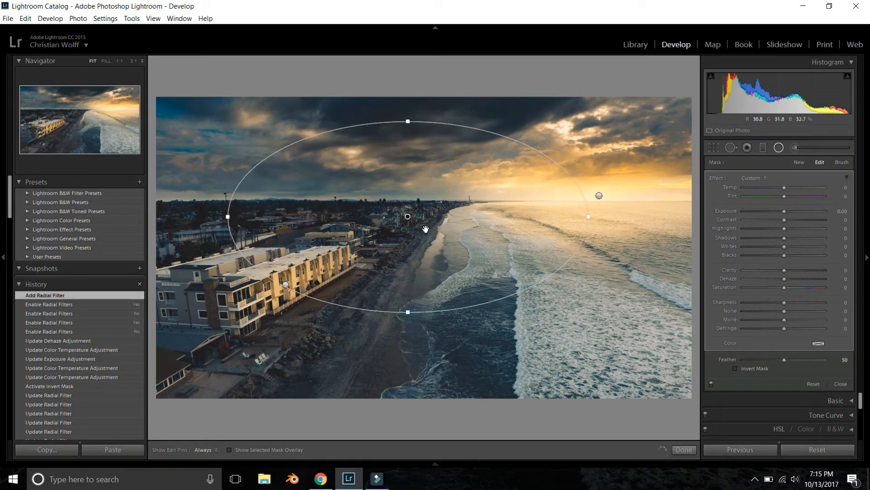
pyautogui.moveTo(407, 216); pyautogui.dragTo(279, 139)
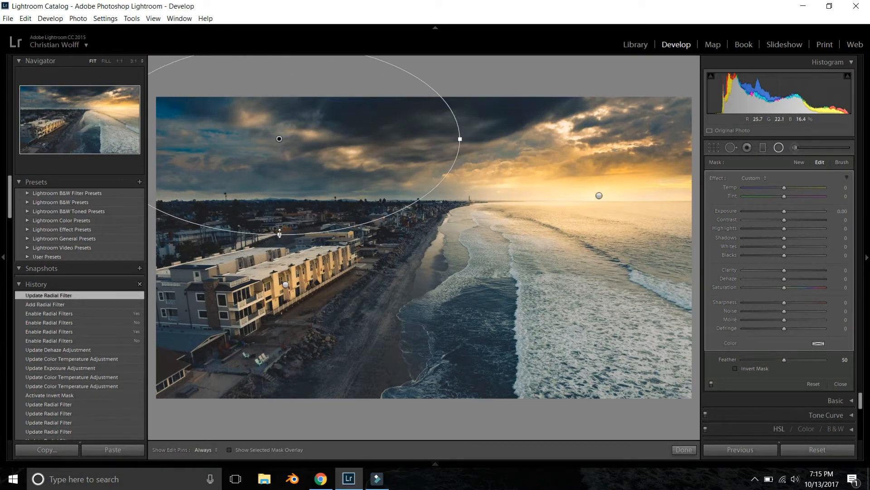
pyautogui.moveTo(279, 233); pyautogui.dragTo(278, 208)
pyautogui.moveTo(275, 143); pyautogui.dragTo(258, 140)
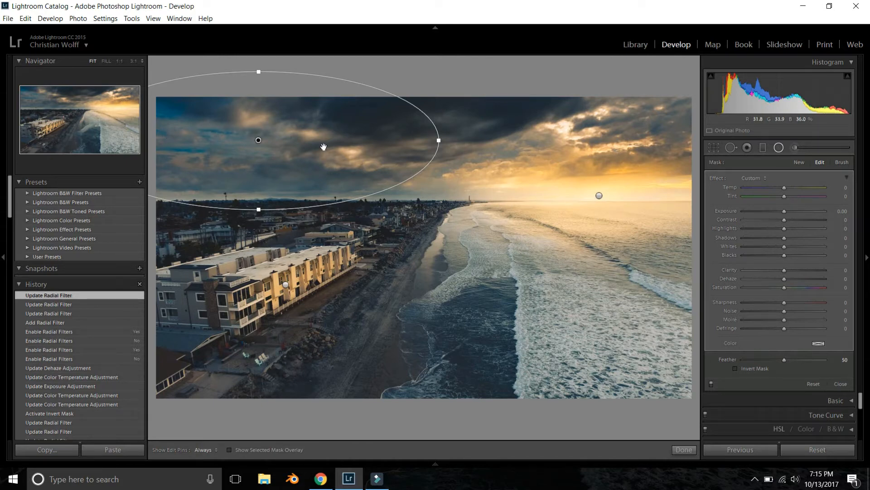
# - Set the cloud filter's temperature to -21, invert its mask, and shift the ellipse slightly toward the middle of the sky
pyautogui.moveTo(785, 190); pyautogui.dragTo(776, 189)
pyautogui.click(735, 368)
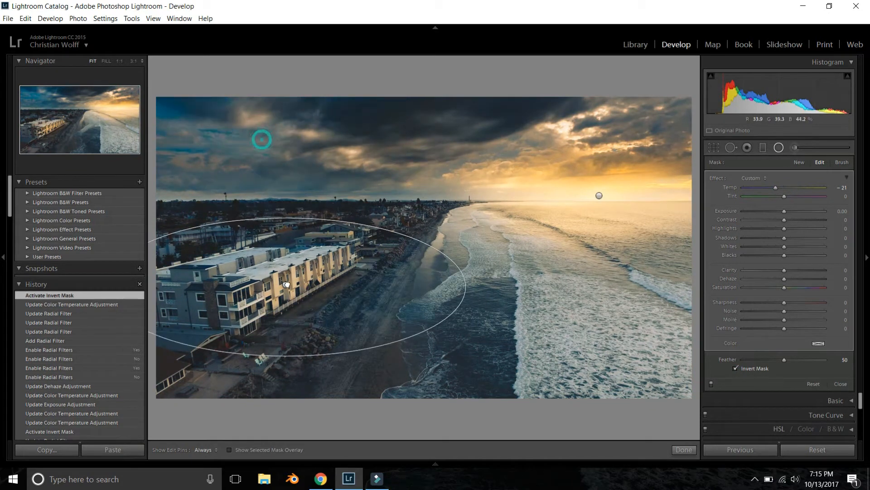
pyautogui.moveTo(258, 141)
pyautogui.mouseDown()
pyautogui.moveTo(274, 127)
pyautogui.moveTo(279, 272)
pyautogui.moveTo(275, 149)
pyautogui.moveTo(279, 270)
pyautogui.moveTo(271, 153)
pyautogui.moveTo(254, 138)
pyautogui.moveTo(272, 145)
pyautogui.mouseUp()
pyautogui.click(736, 368)
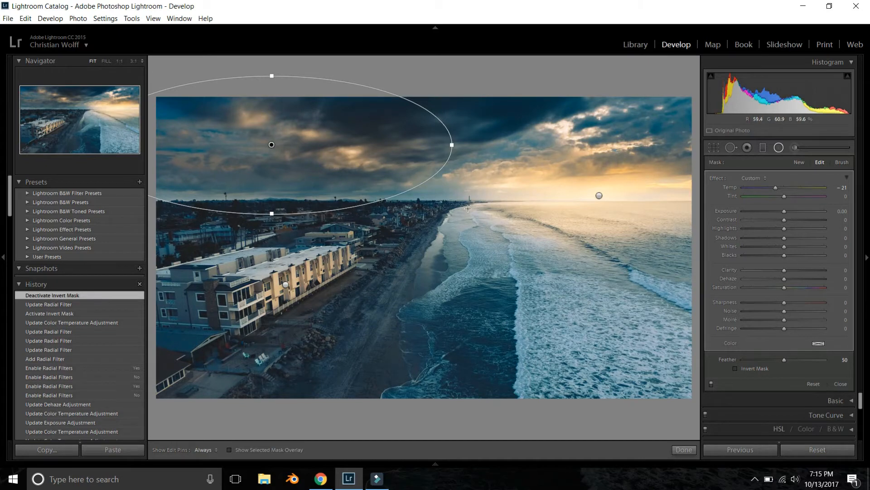
pyautogui.click(735, 368)
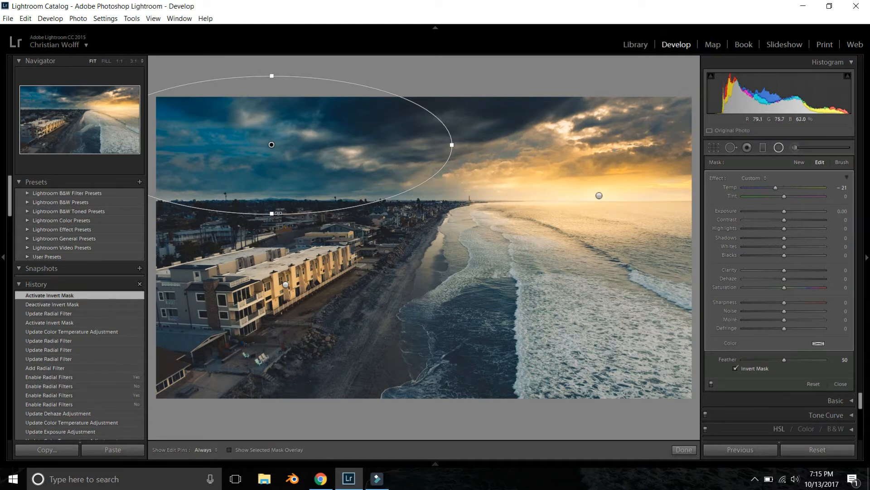
pyautogui.moveTo(272, 145); pyautogui.dragTo(277, 146)
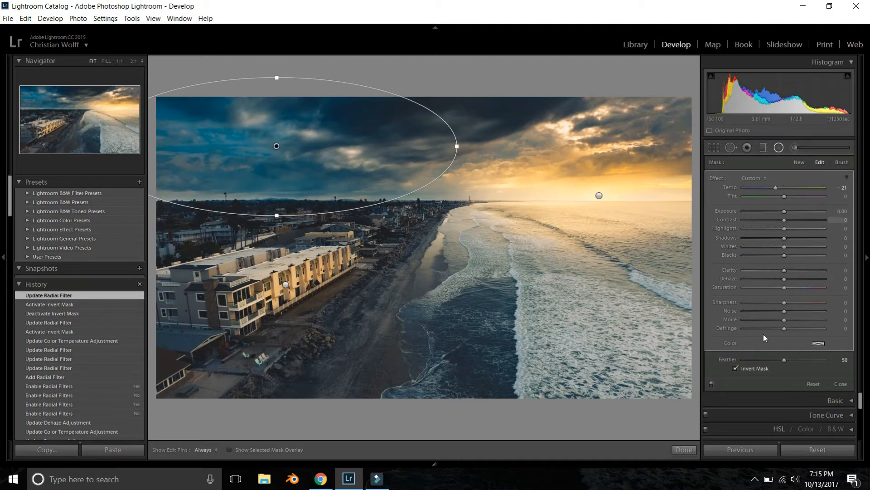
# - Set the cloud radial filter's dehaze to 20, exposure to -0.60 and temperature to 4
pyautogui.moveTo(785, 278); pyautogui.dragTo(804, 276)
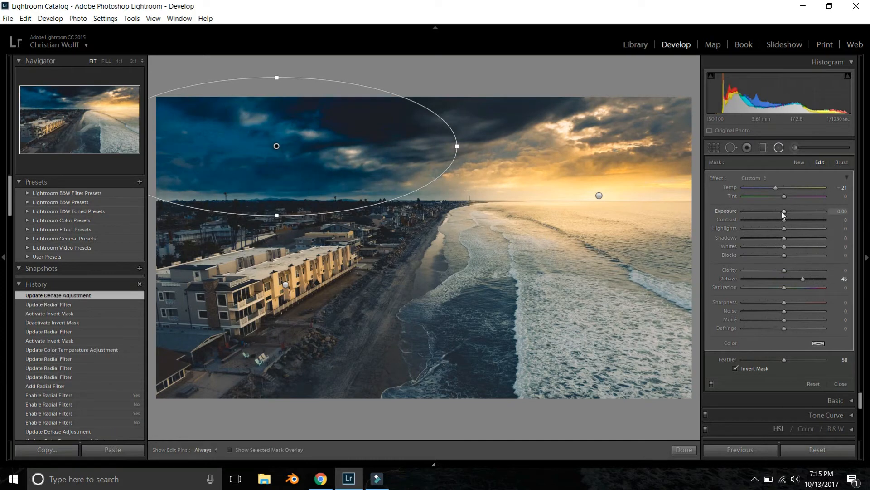
pyautogui.moveTo(783, 211); pyautogui.dragTo(776, 211)
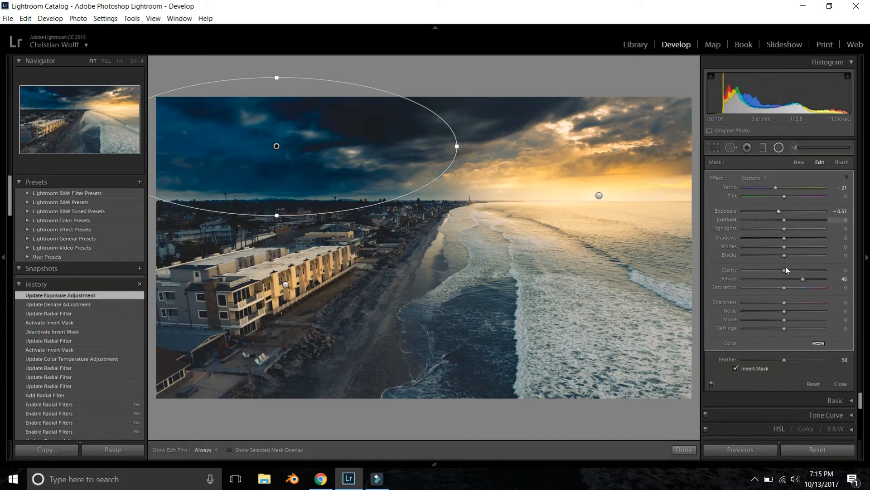
pyautogui.moveTo(802, 277); pyautogui.dragTo(792, 278)
pyautogui.moveTo(777, 188); pyautogui.dragTo(790, 186)
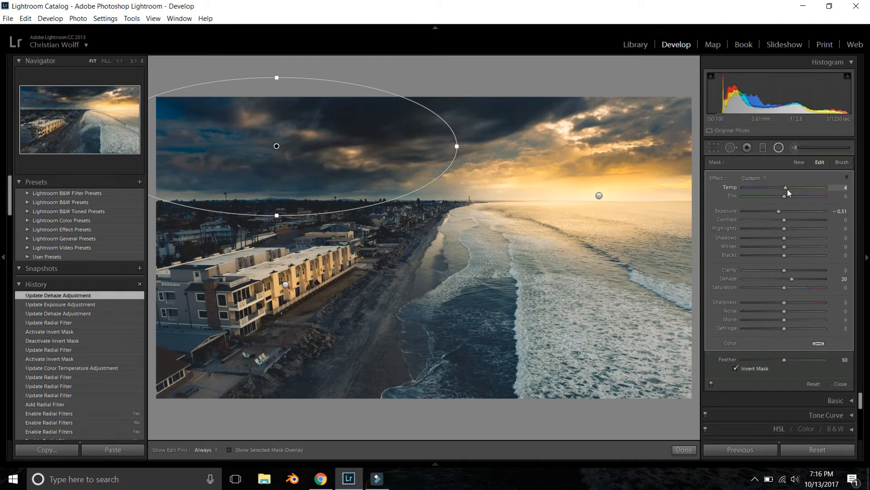
pyautogui.moveTo(787, 189); pyautogui.dragTo(778, 210)
# - Tint the cloud radial filter blue with hue 221 and saturation 60, and compare the radial filters off and on
pyautogui.click(819, 344)
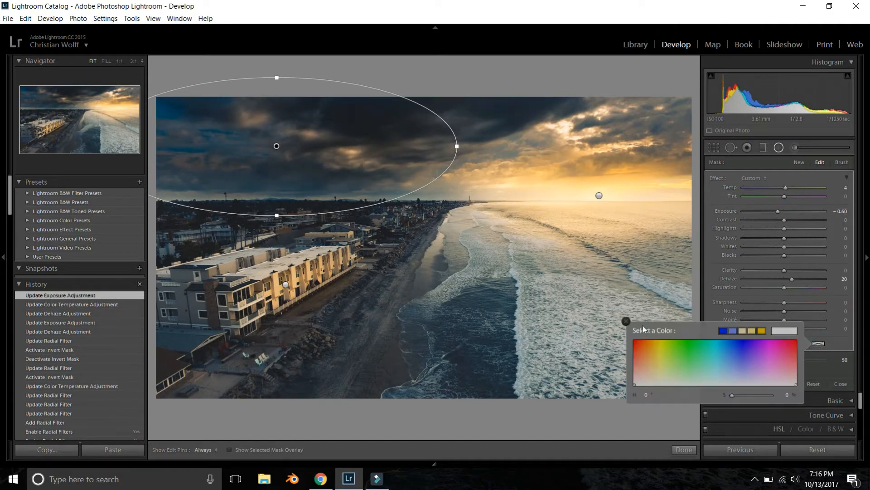
pyautogui.click(626, 322)
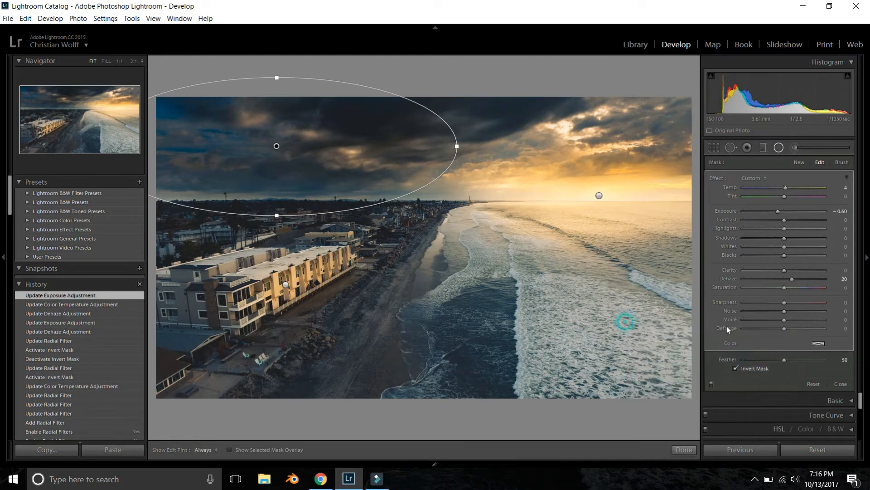
pyautogui.click(819, 344)
pyautogui.click(752, 356)
pyautogui.moveTo(754, 347); pyautogui.dragTo(739, 354)
pyautogui.click(626, 322)
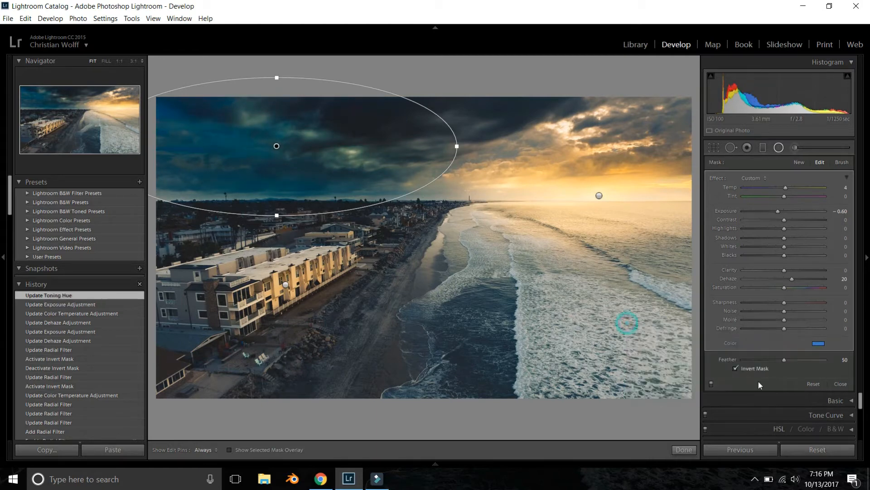
pyautogui.click(712, 383)
pyautogui.click(712, 383)
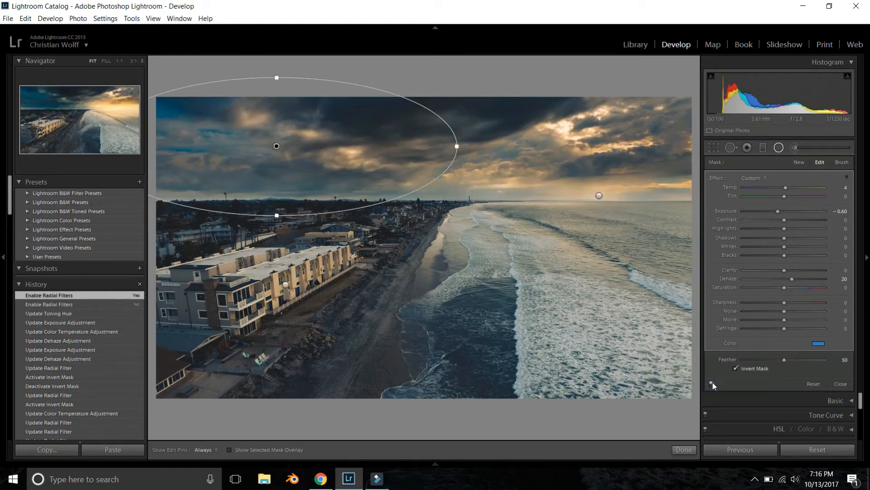
# - Change the cloud radial filter's tint to a muted violet and compare the photo with the radial filters off and on
pyautogui.click(822, 345)
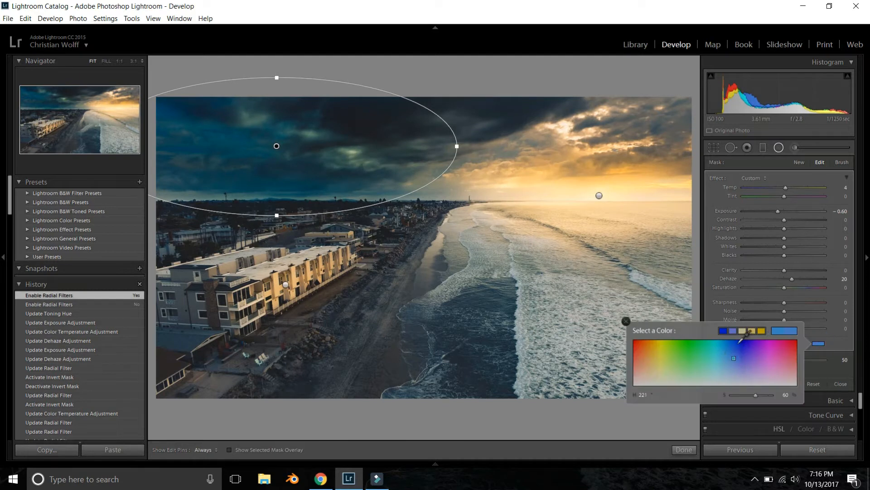
pyautogui.moveTo(740, 347); pyautogui.dragTo(748, 365)
pyautogui.click(626, 322)
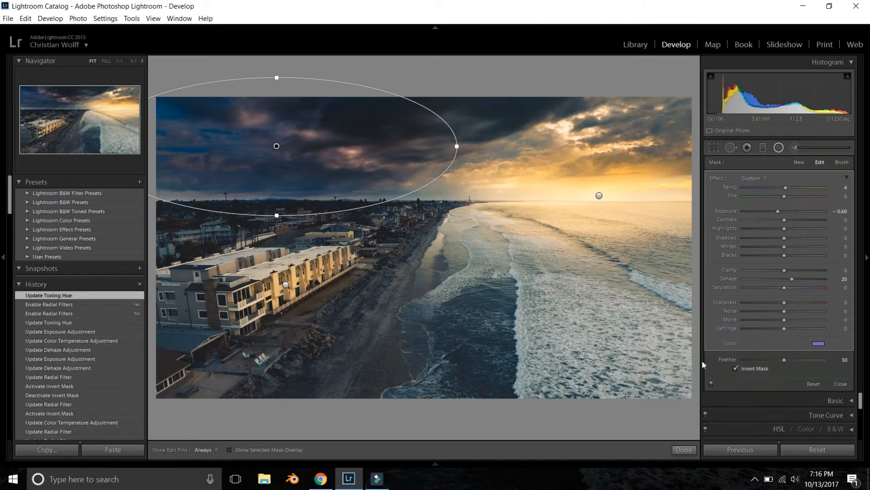
pyautogui.click(711, 383)
pyautogui.click(711, 383)
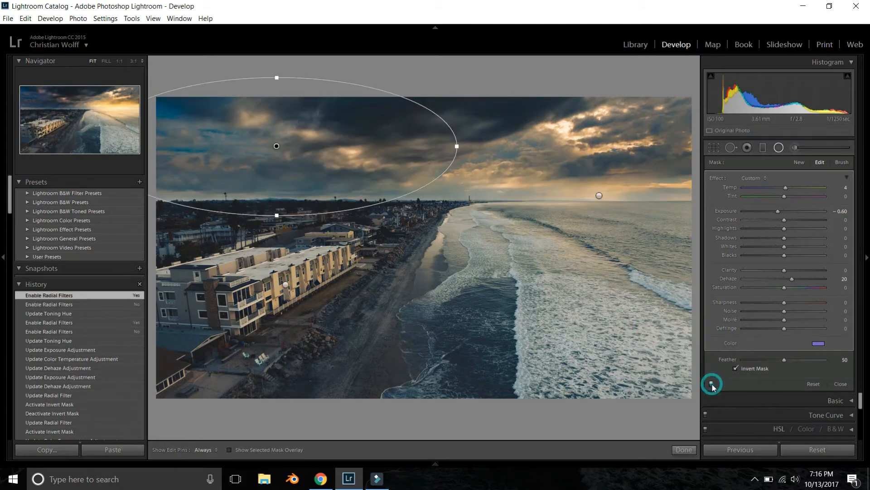
pyautogui.click(710, 383)
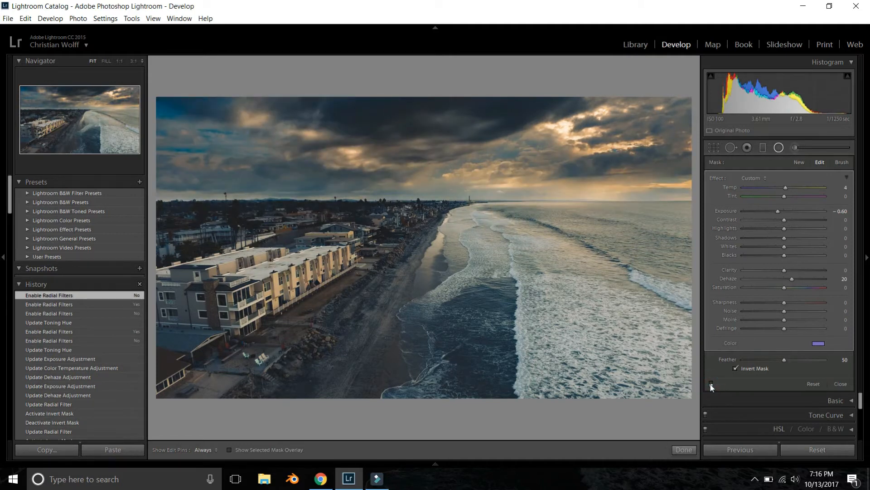
pyautogui.click(711, 384)
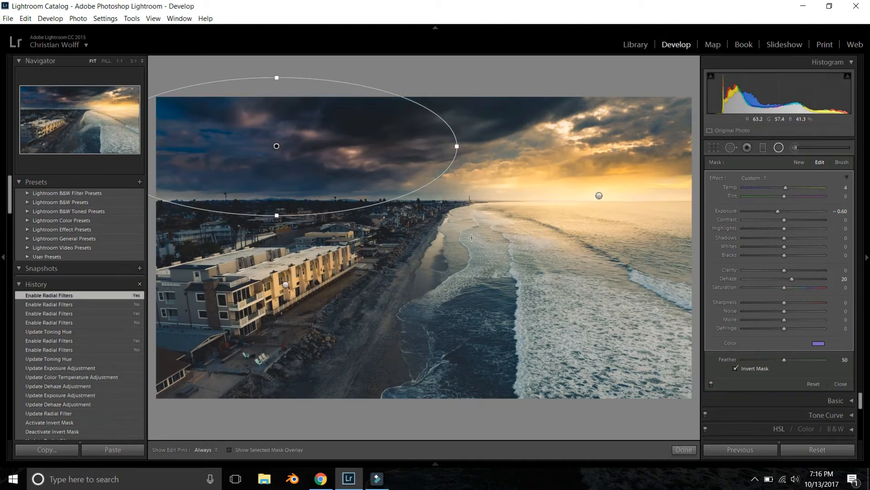
# - Move the cloud filter's ellipse away from the sun, set its clarity to -100, and compare the filters off and on
pyautogui.moveTo(276, 146); pyautogui.dragTo(259, 144)
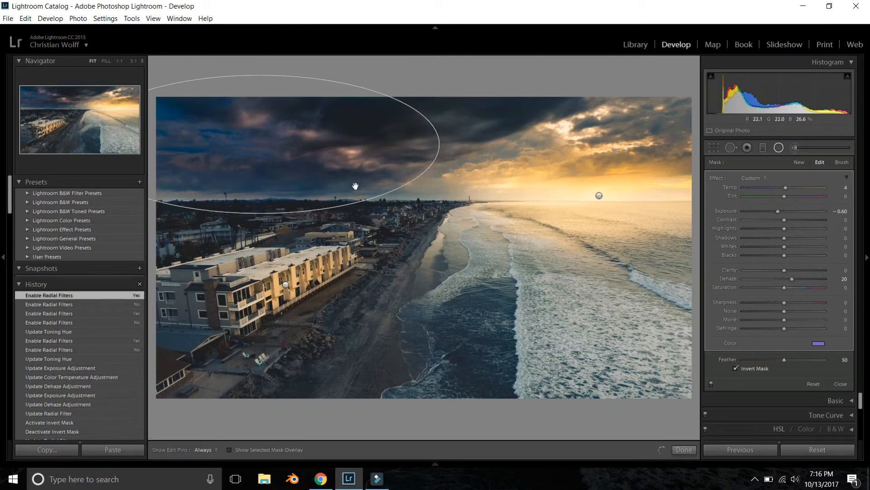
pyautogui.moveTo(784, 270); pyautogui.dragTo(702, 276)
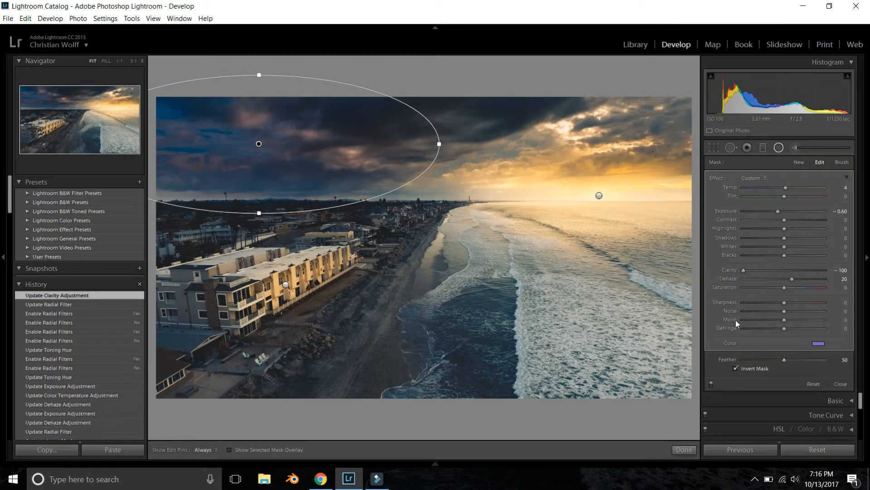
pyautogui.click(711, 383)
pyautogui.click(711, 384)
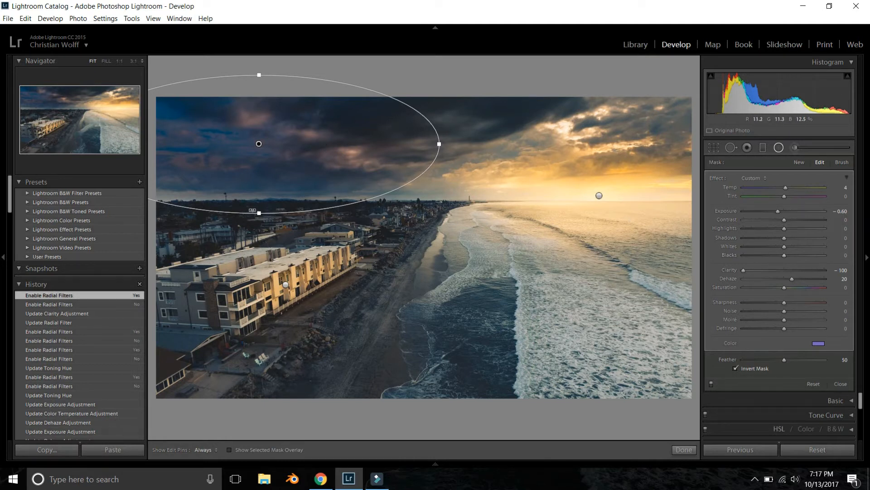
# - Flatten the cloud filter's ellipse to end at the horizon, nudge it outward, and set its noise reduction to 25
pyautogui.moveTo(259, 212); pyautogui.dragTo(258, 203)
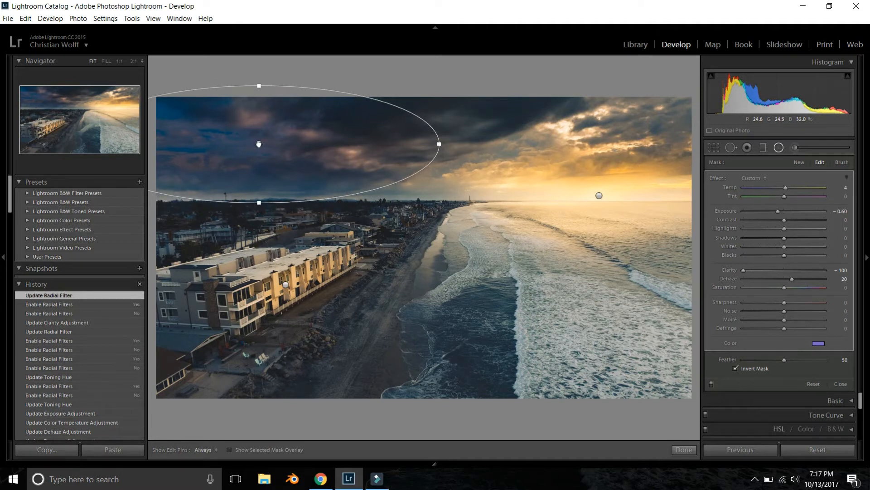
pyautogui.moveTo(258, 143); pyautogui.dragTo(252, 145)
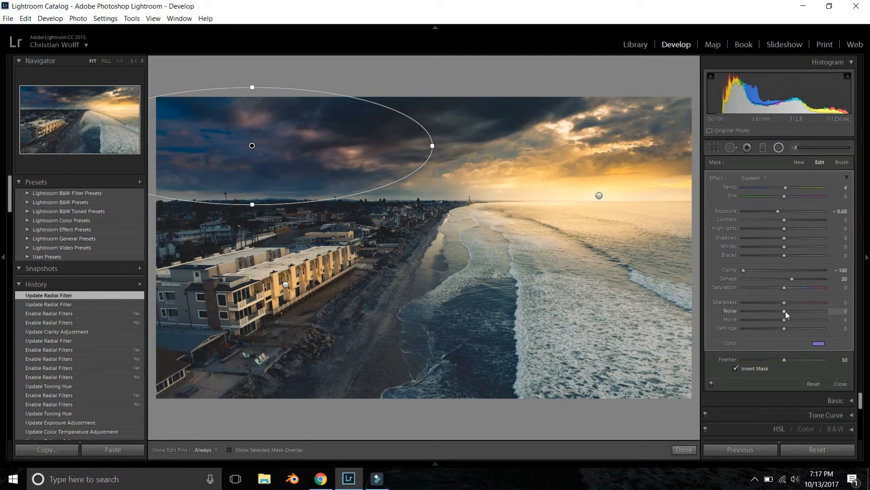
pyautogui.moveTo(785, 311)
pyautogui.mouseDown()
pyautogui.moveTo(834, 309)
pyautogui.moveTo(794, 312)
pyautogui.mouseUp()
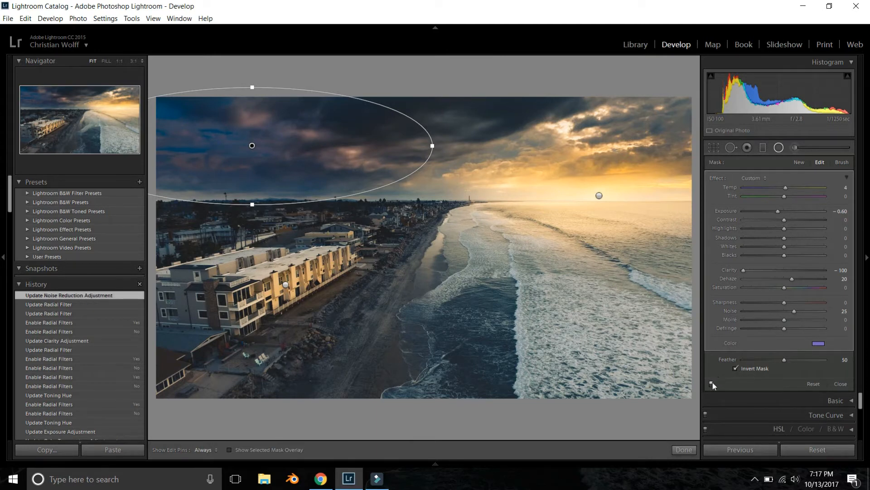
# - Flatten the cloud filter's ellipse slightly so it ends at the horizon, comparing the photo with the radial filters off and on
pyautogui.click(712, 383)
pyautogui.click(712, 383)
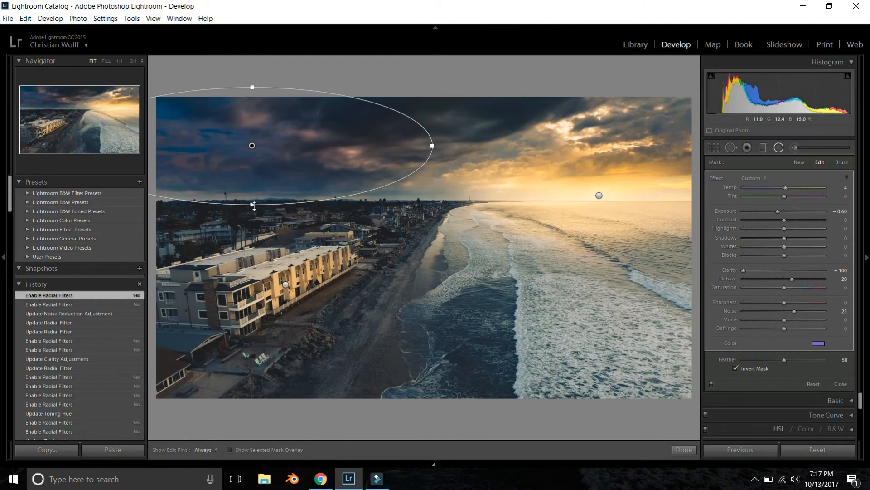
pyautogui.moveTo(252, 203); pyautogui.dragTo(252, 201)
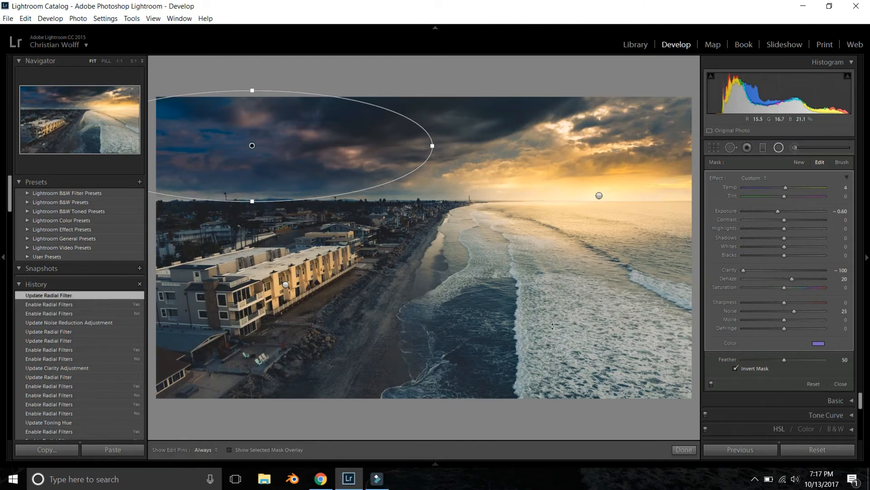
pyautogui.click(711, 384)
pyautogui.click(711, 384)
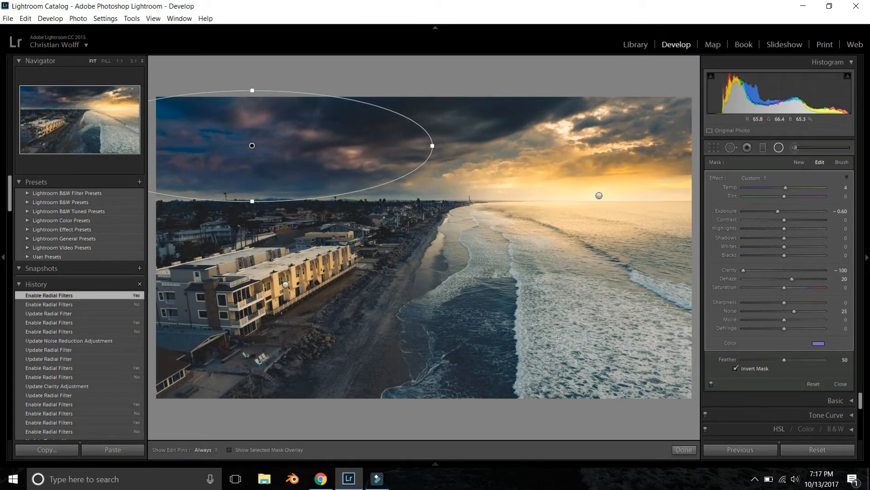
# - Add an inverted radial filter over the foreground surf with temperature 13, exposure 0.38, clarity 23 and dehaze 23, and compare off and on
pyautogui.moveTo(490, 298); pyautogui.dragTo(660, 396)
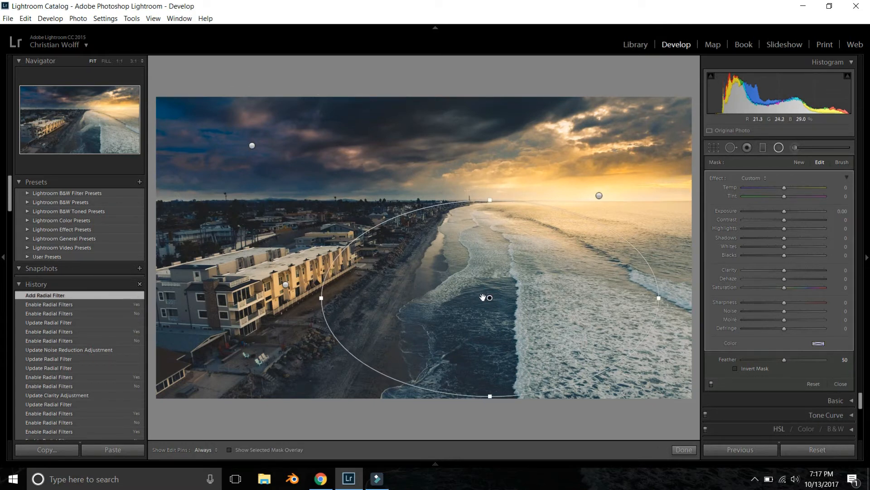
pyautogui.moveTo(485, 295); pyautogui.dragTo(576, 328)
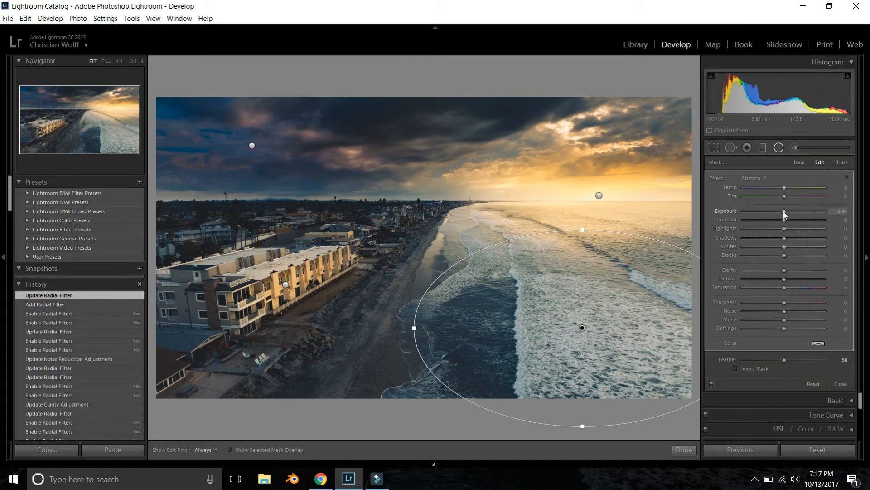
pyautogui.moveTo(786, 214); pyautogui.dragTo(780, 213)
pyautogui.moveTo(785, 212); pyautogui.dragTo(790, 188)
pyautogui.click(735, 368)
pyautogui.moveTo(784, 279); pyautogui.dragTo(793, 270)
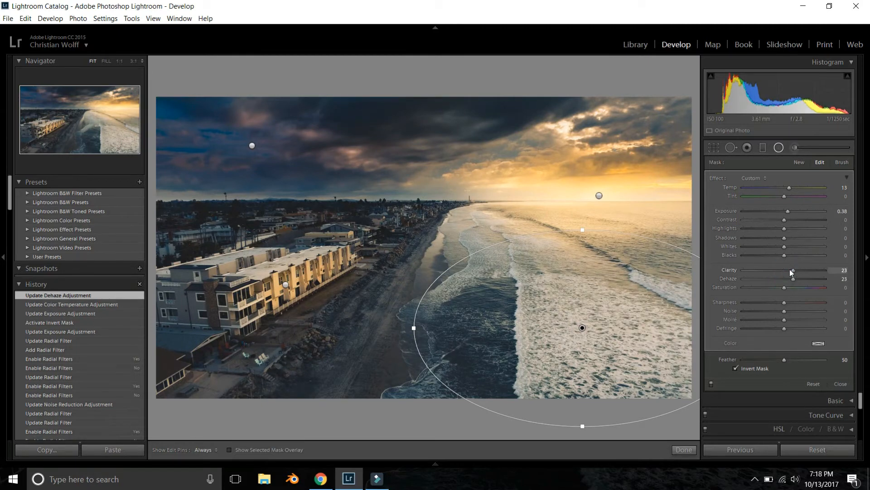
pyautogui.click(711, 383)
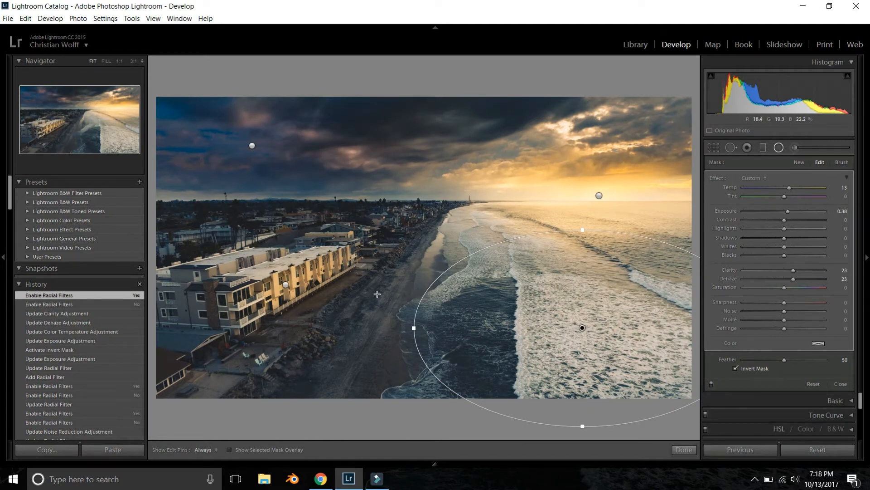
# - Draw a narrow radial filter over the beach, rotate it to follow the shoreline, widen it and position it over the sand
pyautogui.moveTo(377, 297); pyautogui.dragTo(350, 423)
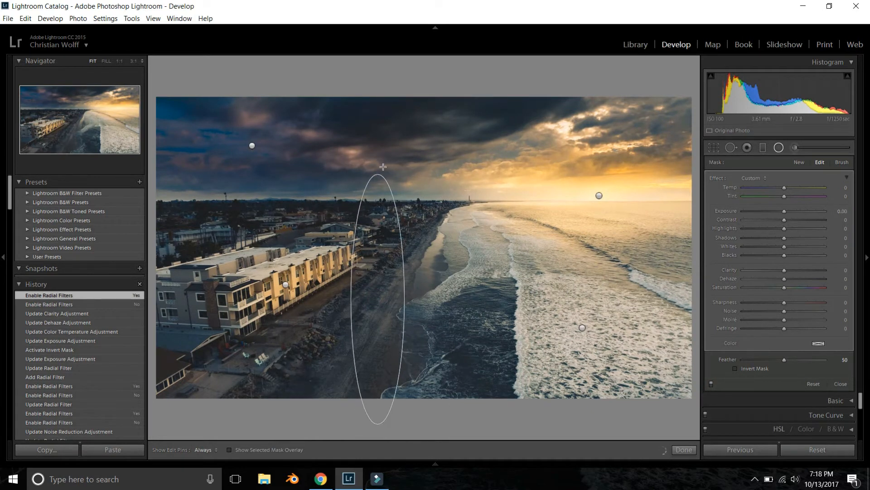
pyautogui.moveTo(379, 165); pyautogui.dragTo(463, 194)
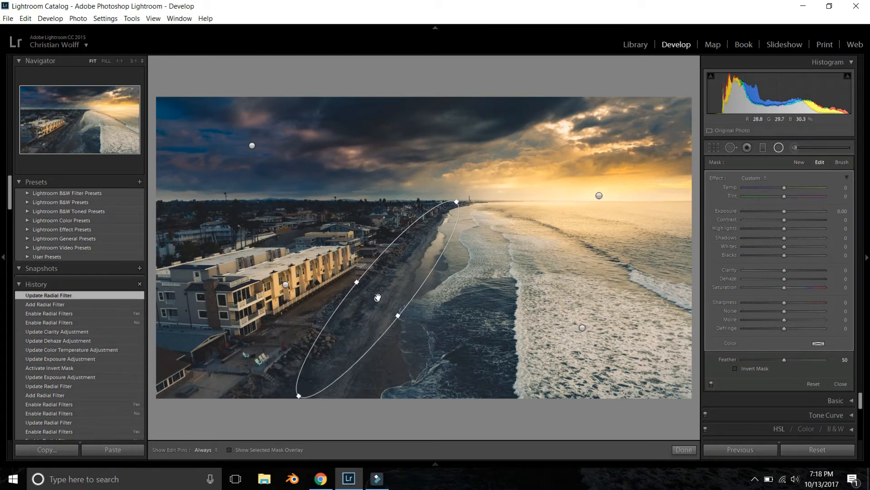
pyautogui.moveTo(402, 265); pyautogui.dragTo(373, 298)
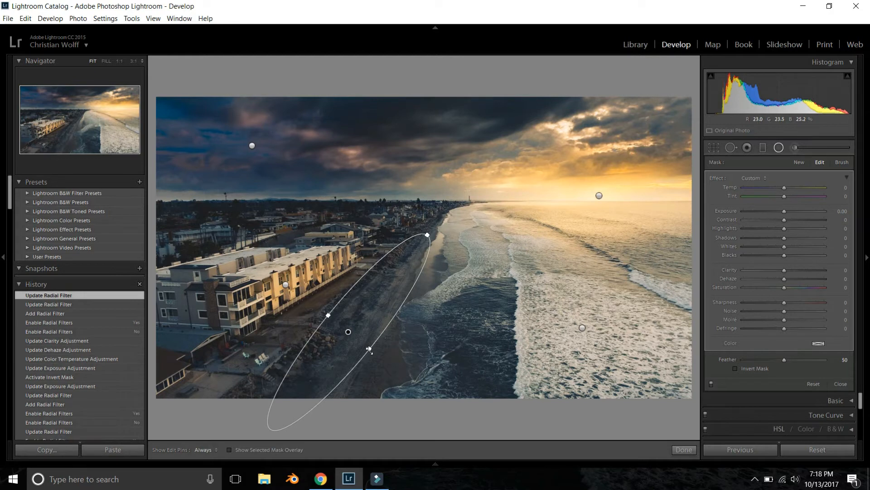
pyautogui.moveTo(369, 349); pyautogui.dragTo(383, 359)
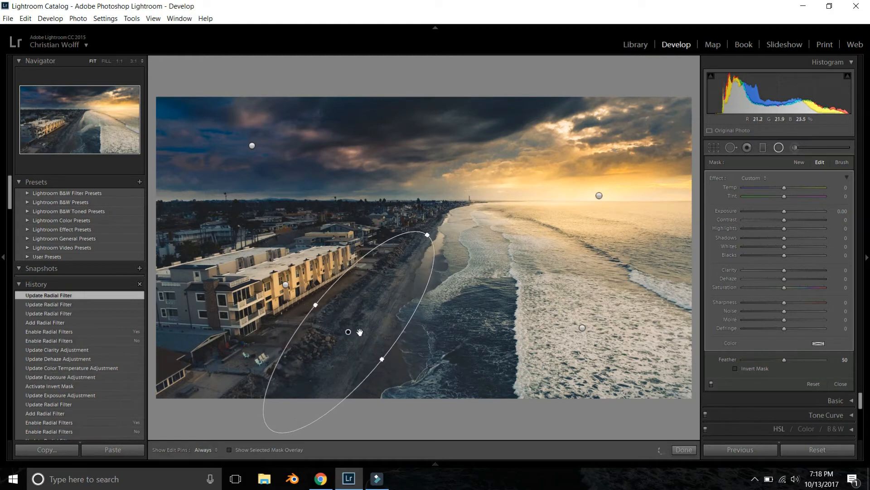
pyautogui.moveTo(360, 332); pyautogui.dragTo(364, 331)
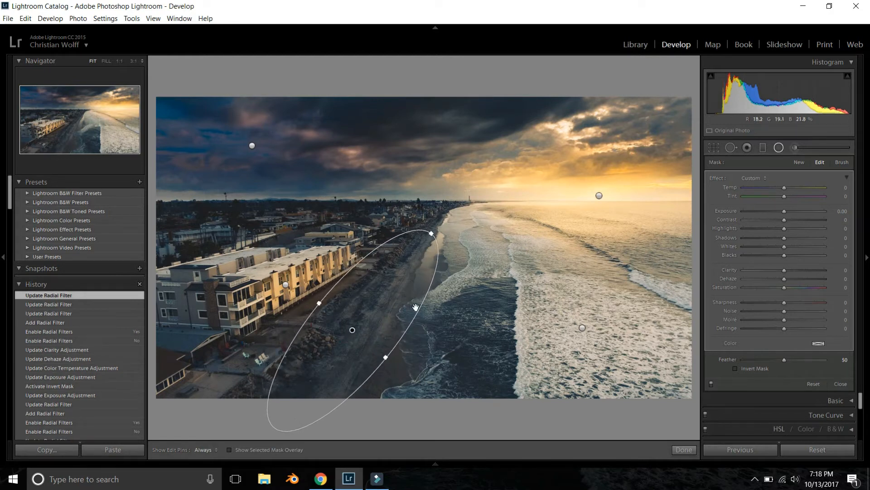
# - Set the beach filter's exposure to -0.38 with an inverted mask, lengthen and narrow its ellipse, and compare the filters off and on
pyautogui.click(780, 211)
pyautogui.click(735, 369)
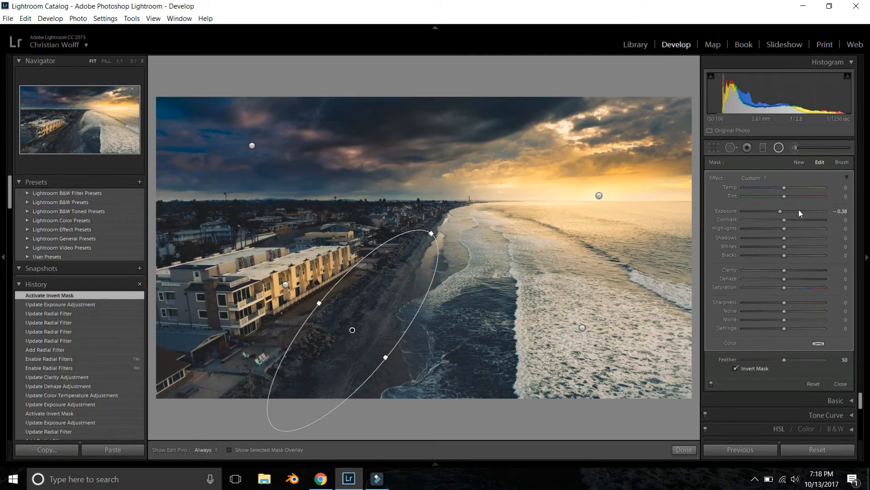
pyautogui.moveTo(431, 233); pyautogui.dragTo(447, 214)
pyautogui.moveTo(318, 302); pyautogui.dragTo(325, 308)
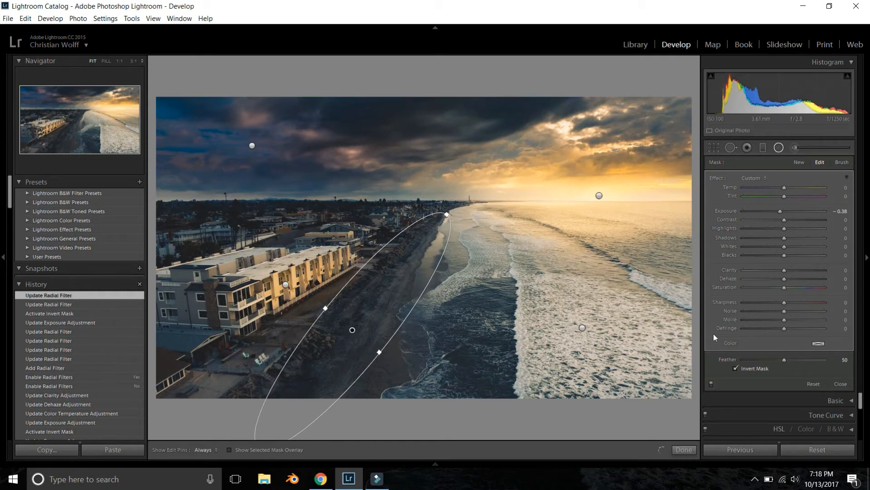
pyautogui.click(711, 384)
pyautogui.click(712, 384)
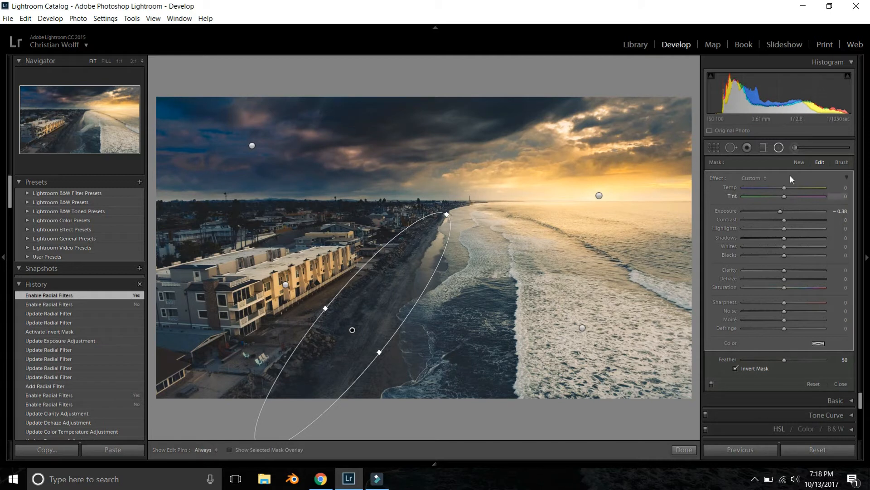
# - Warm the beach filter to temperature 9, tint it a muted pinkish violet, and compare the radial filters off and on
pyautogui.moveTo(788, 187)
pyautogui.mouseDown()
pyautogui.moveTo(779, 188)
pyautogui.moveTo(786, 193)
pyautogui.mouseUp()
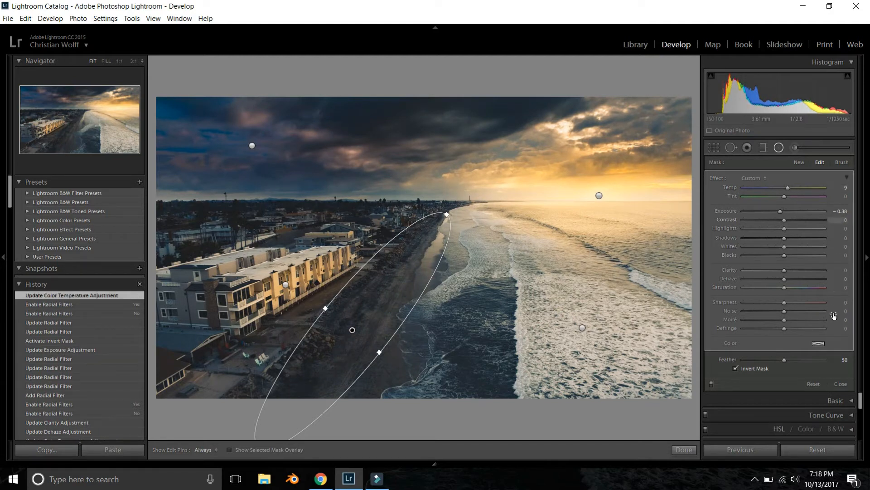
pyautogui.click(821, 344)
pyautogui.moveTo(741, 352); pyautogui.dragTo(772, 378)
pyautogui.click(627, 321)
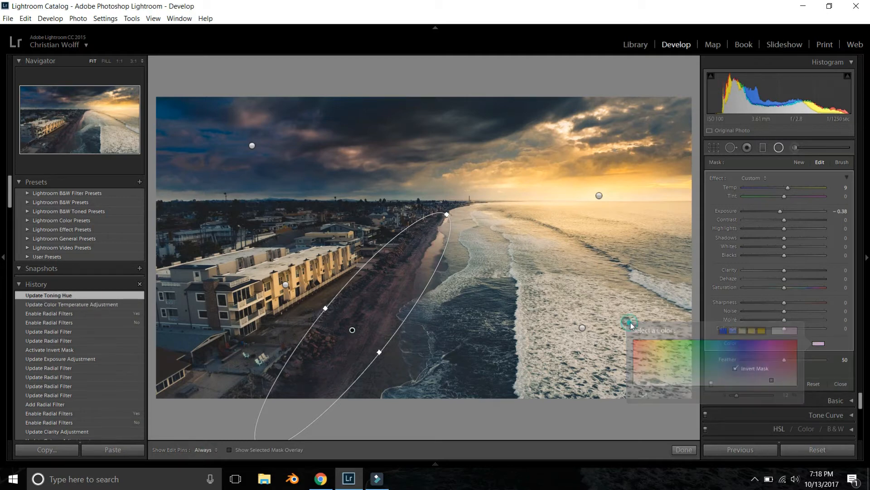
pyautogui.click(711, 382)
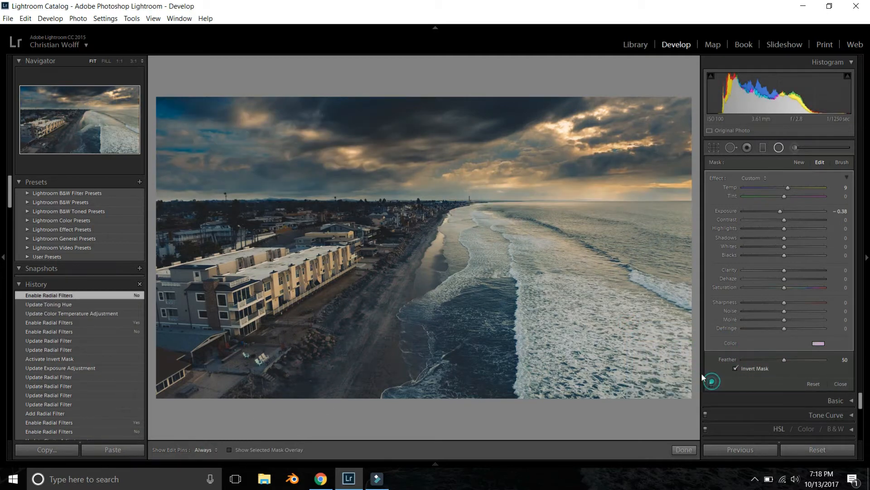
pyautogui.click(711, 382)
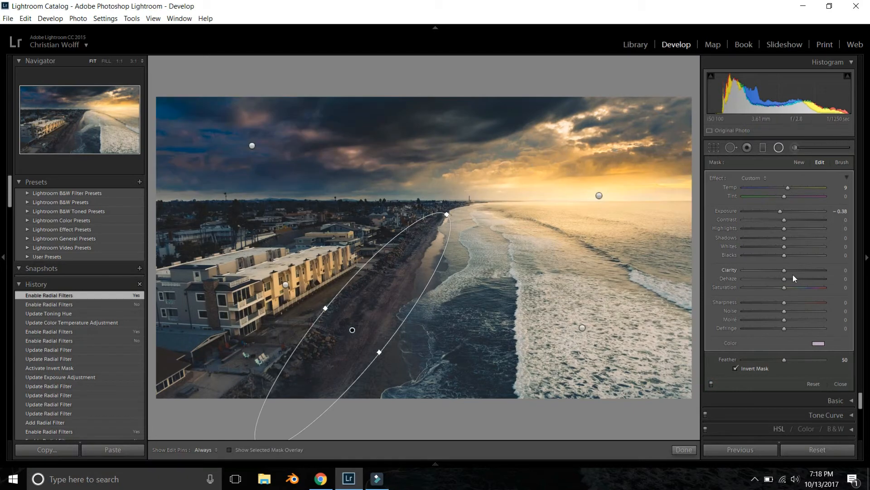
# - Set the beach filter's clarity to 53, nudge and slightly widen its ellipse along the shore, and compare the filters off and on
pyautogui.moveTo(785, 270); pyautogui.dragTo(803, 276)
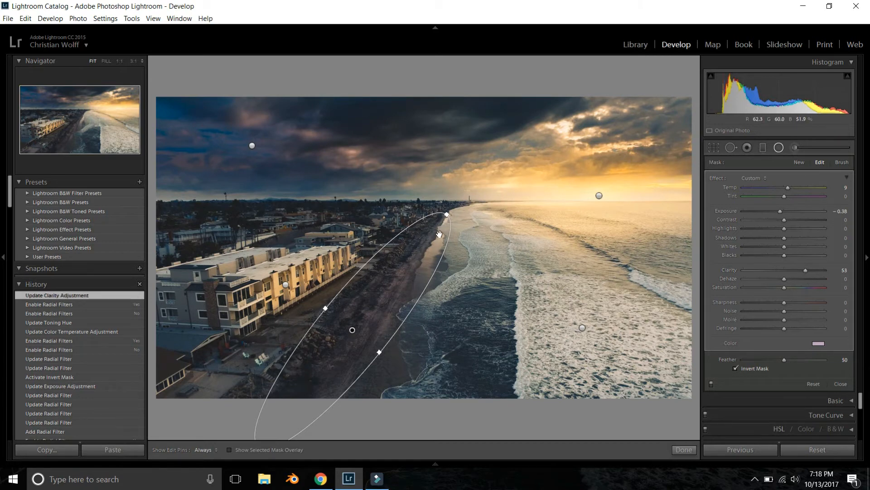
pyautogui.moveTo(422, 263); pyautogui.dragTo(424, 270)
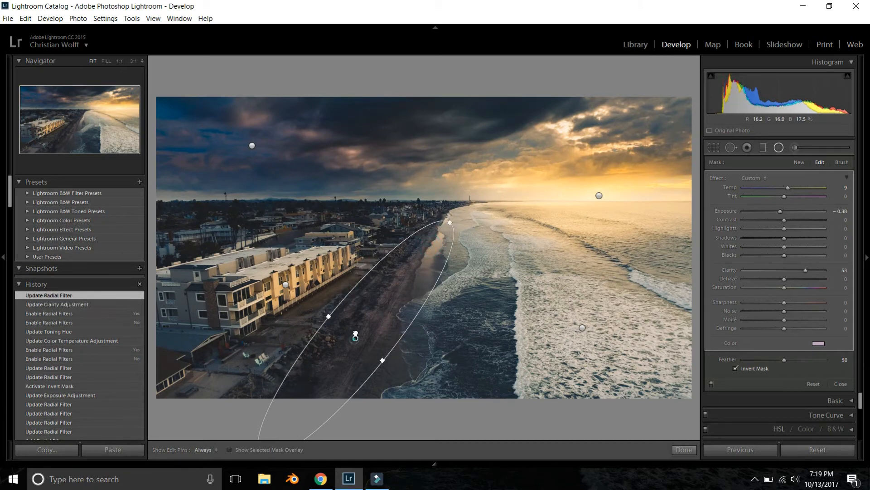
pyautogui.moveTo(354, 337); pyautogui.dragTo(358, 332)
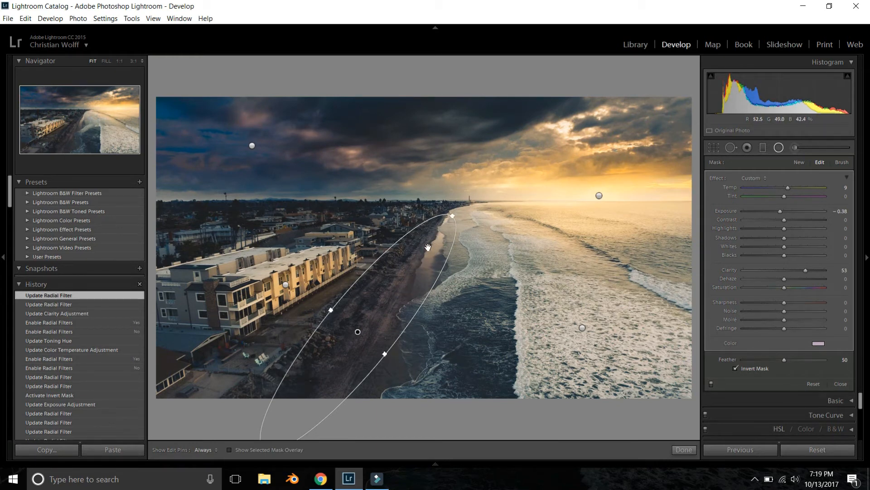
pyautogui.click(711, 383)
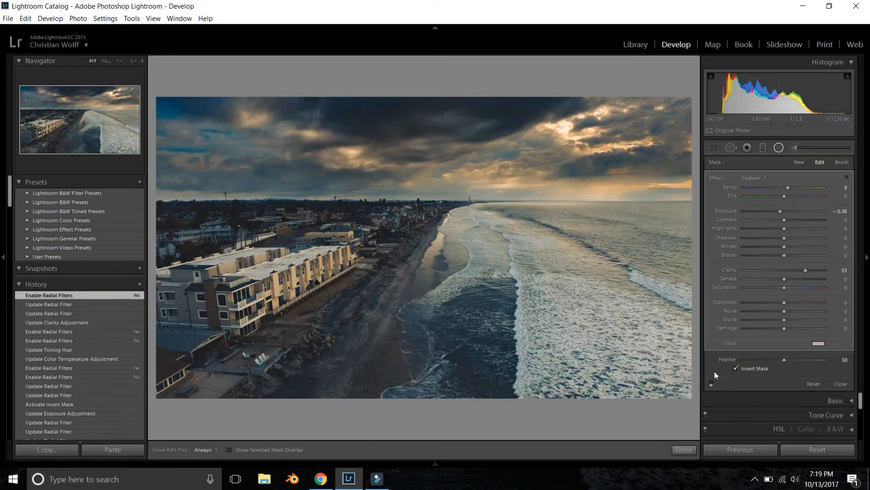
pyautogui.click(711, 383)
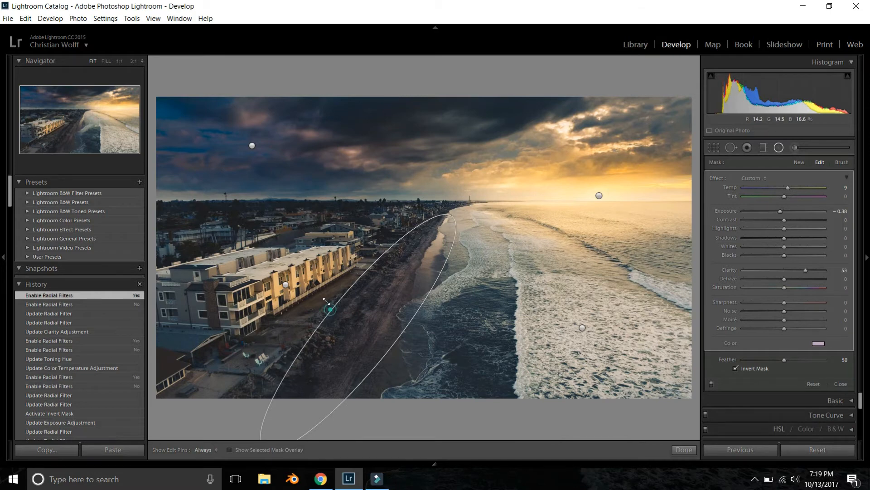
pyautogui.moveTo(331, 310); pyautogui.dragTo(327, 301)
# - Duplicate the beach radial filter, move the copy over the lower-left terrace of the photo, and rotate and widen its ellipse
pyautogui.rightClick(356, 332)
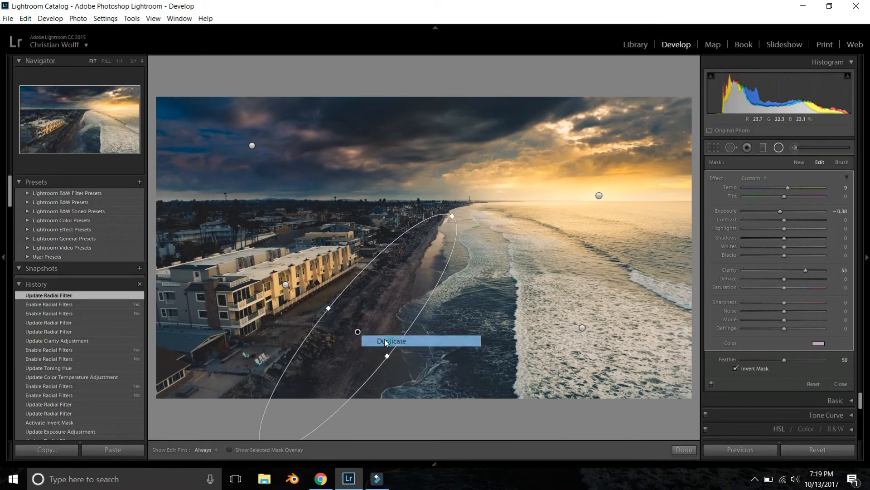
pyautogui.click(384, 338)
pyautogui.moveTo(347, 343); pyautogui.dragTo(215, 421)
pyautogui.moveTo(344, 315); pyautogui.dragTo(311, 431)
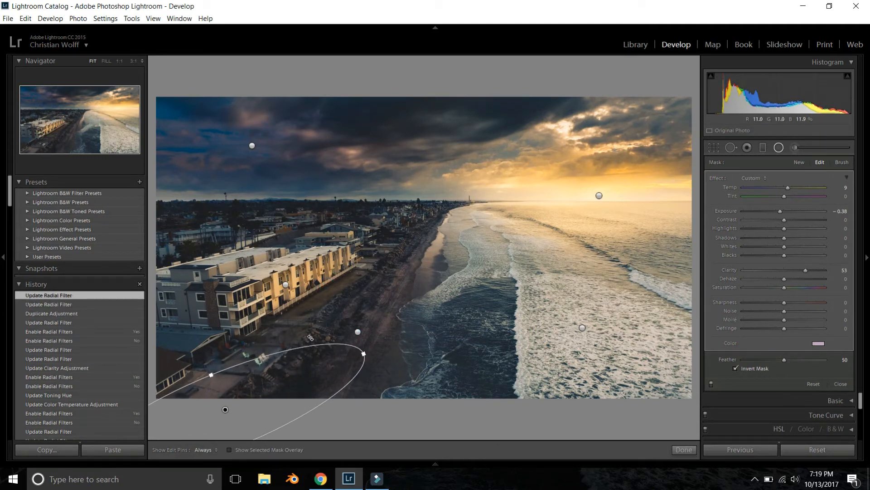
pyautogui.moveTo(211, 373); pyautogui.dragTo(198, 330)
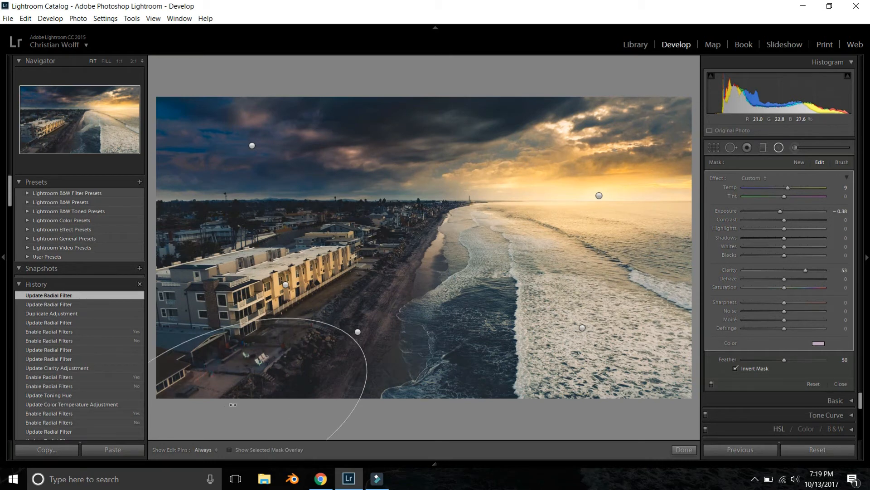
pyautogui.moveTo(226, 412)
pyautogui.mouseDown()
pyautogui.moveTo(237, 424)
pyautogui.moveTo(229, 427)
pyautogui.mouseUp()
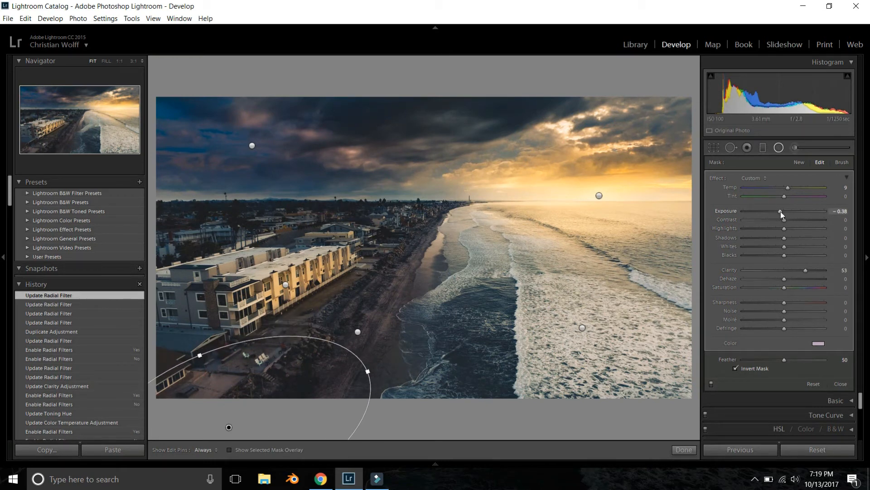
# - Set the duplicated terrace filter's exposure to -0.16 and compare the photo with the radial filters off and on
pyautogui.moveTo(781, 212); pyautogui.dragTo(783, 211)
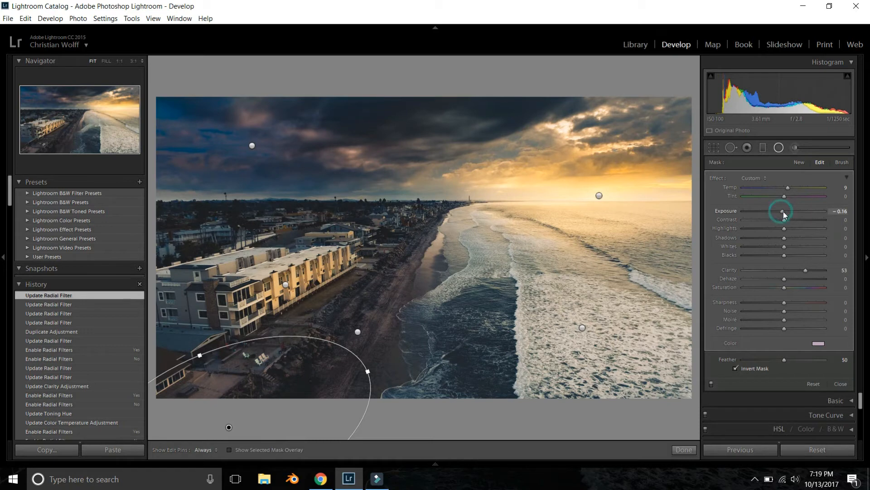
pyautogui.click(711, 384)
pyautogui.click(711, 384)
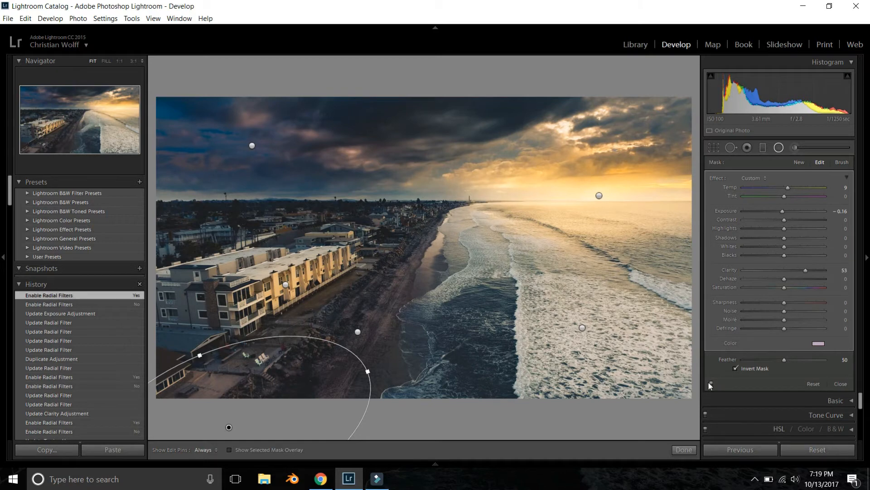
pyautogui.click(710, 384)
pyautogui.click(711, 384)
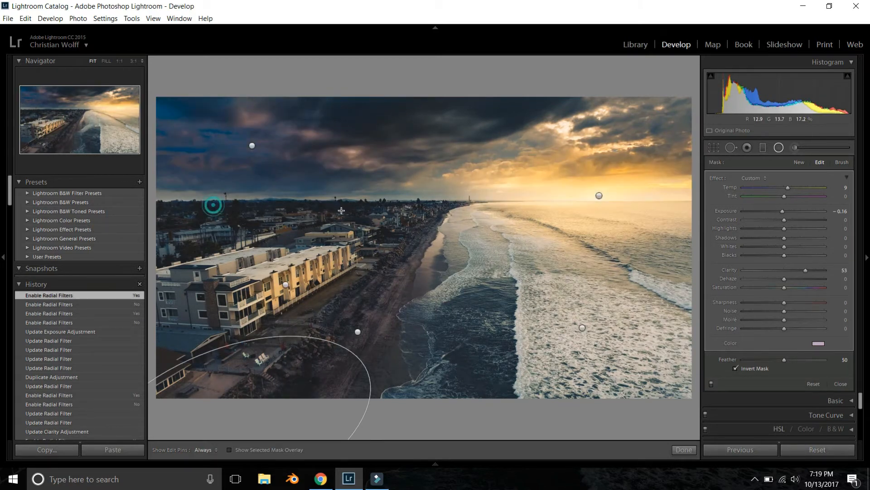
# - Add an inverted, flat radial filter with exposure -1.45 and position it along the horizon above the town
pyautogui.moveTo(212, 203); pyautogui.dragTo(385, 229)
pyautogui.moveTo(783, 211); pyautogui.dragTo(782, 210)
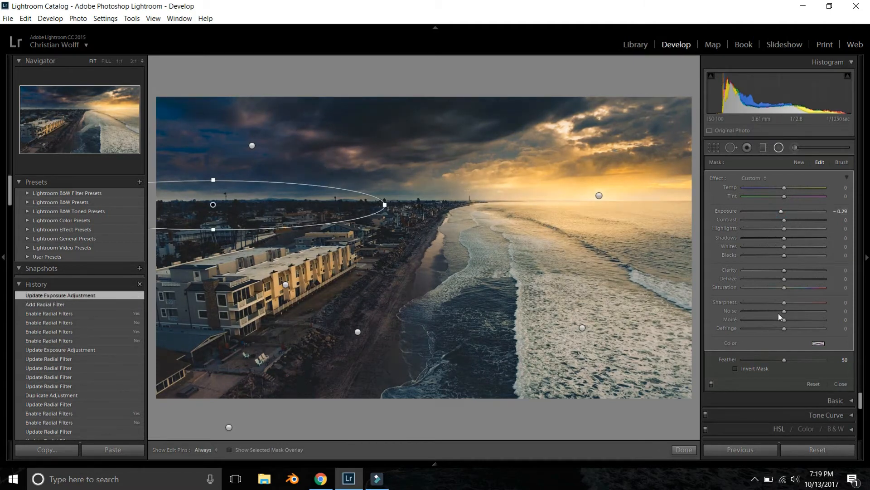
pyautogui.click(735, 369)
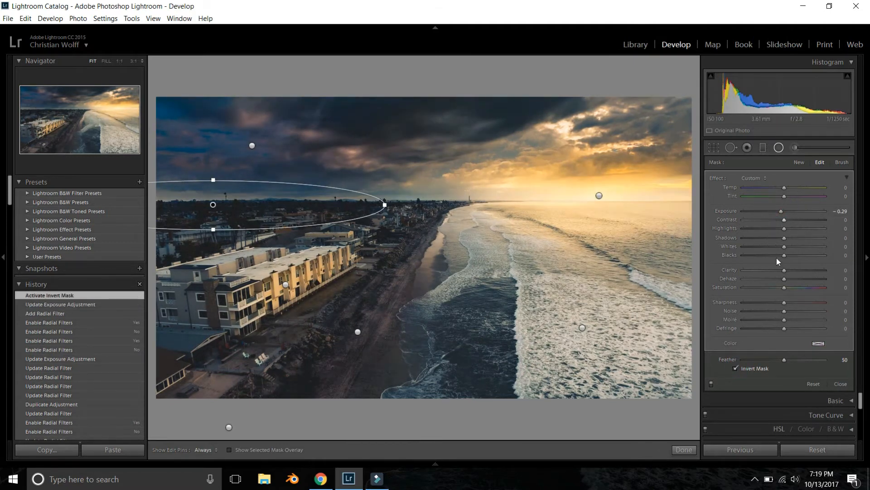
pyautogui.moveTo(780, 211); pyautogui.dragTo(770, 208)
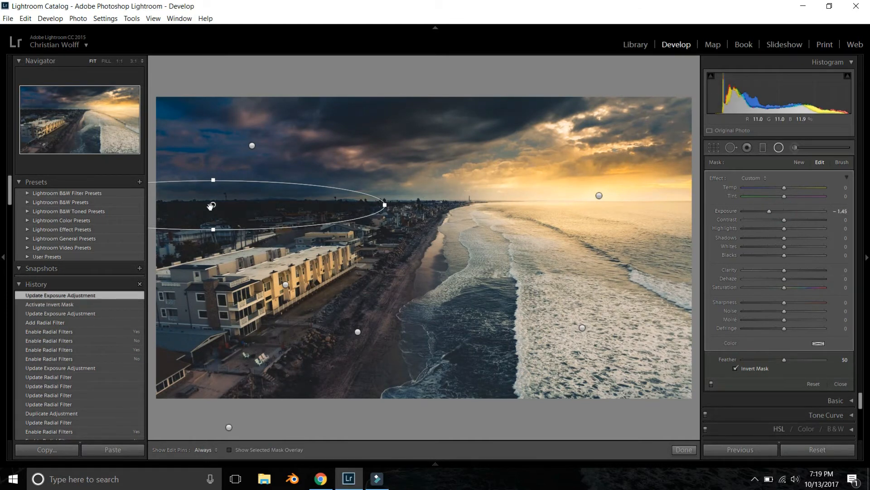
pyautogui.moveTo(213, 202); pyautogui.dragTo(260, 198)
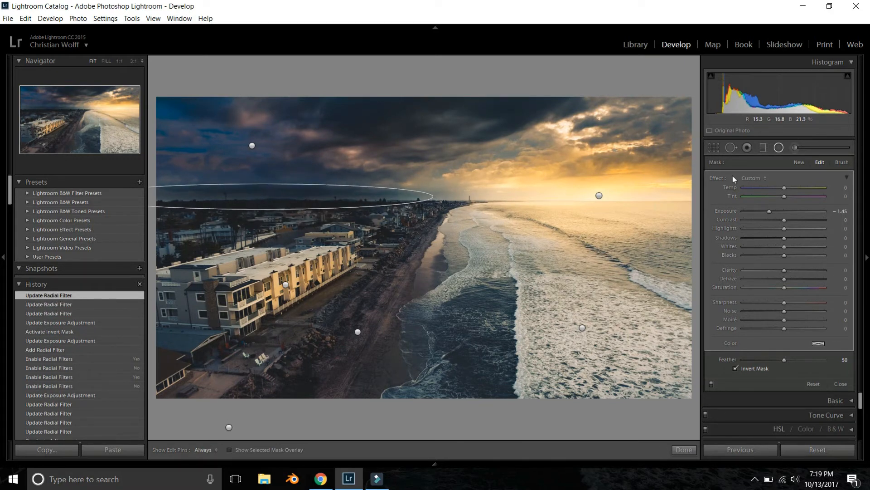
# - Set the horizon radial filter's exposure to -0.38 and compare the photo with the radial filters off and on
pyautogui.moveTo(772, 212); pyautogui.dragTo(779, 211)
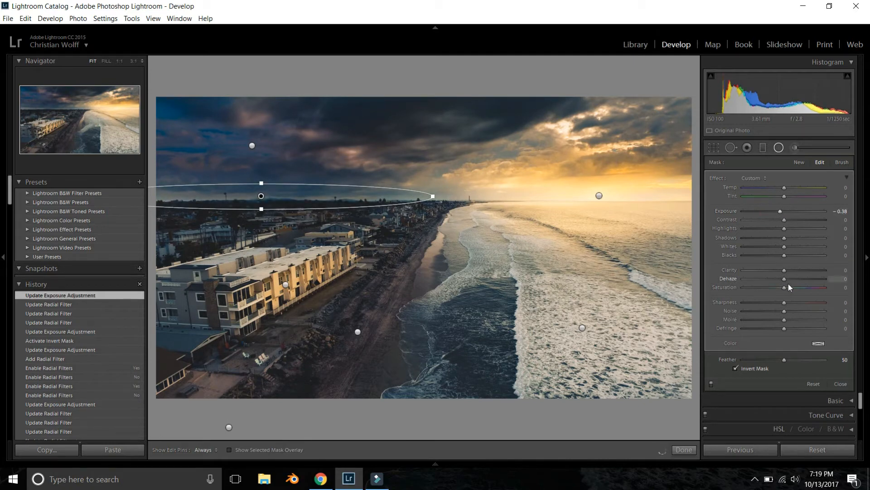
pyautogui.click(712, 383)
pyautogui.click(711, 383)
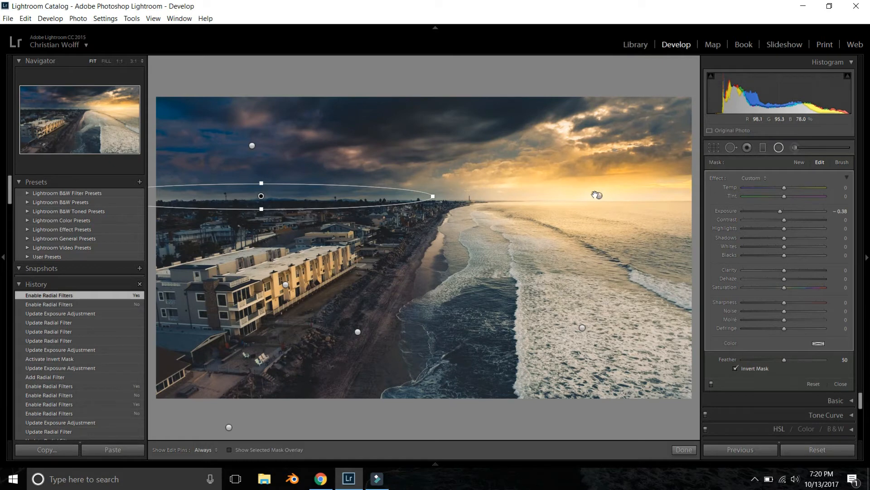
# - Compare the edited photo side by side with the original, and check it with the radial filters off and on
pyautogui.press('y')
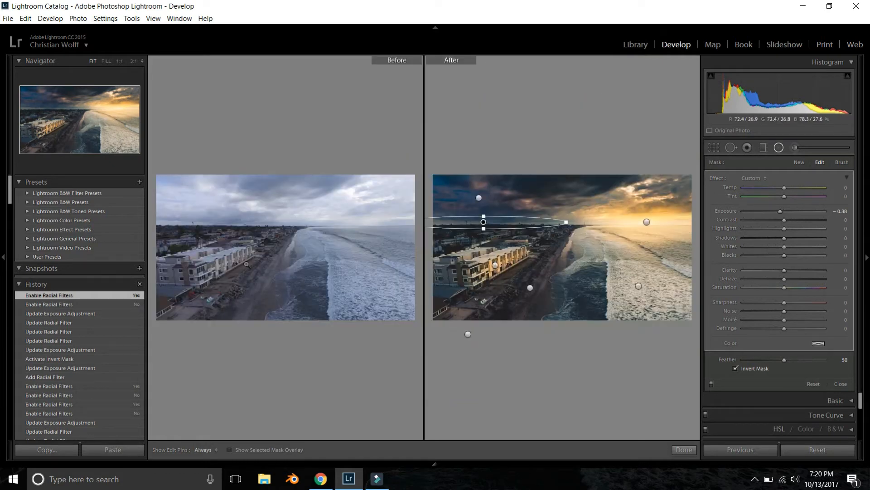
pyautogui.press('y')
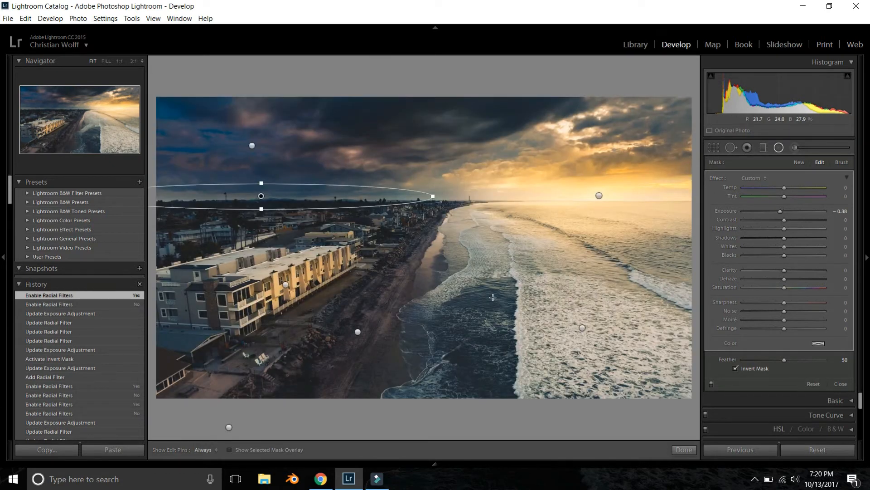
pyautogui.press('y')
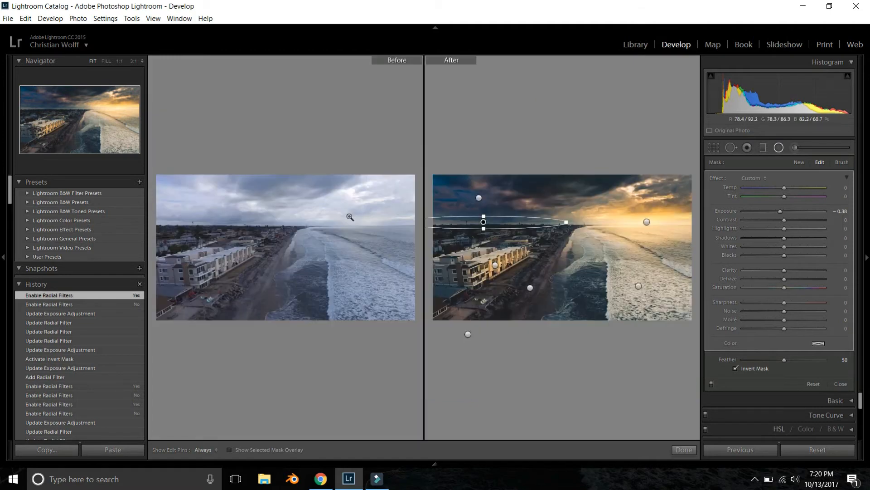
pyautogui.press('y')
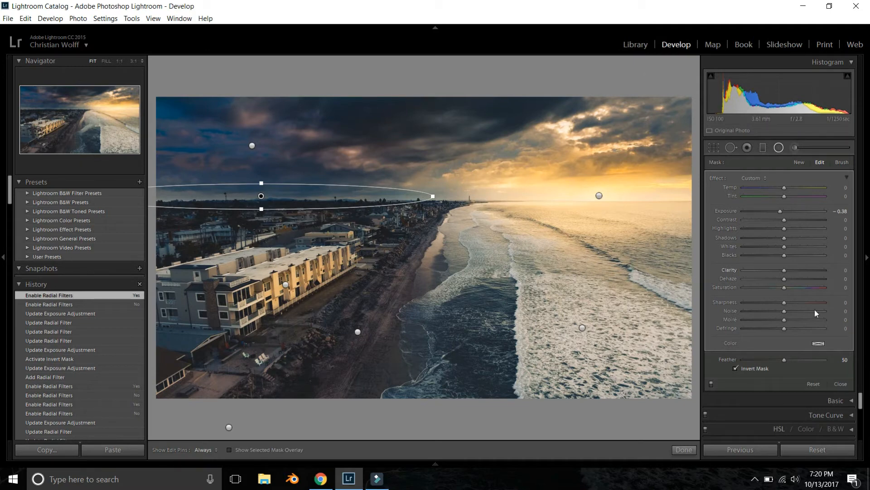
pyautogui.press('y')
pyautogui.press('y')
pyautogui.click(710, 384)
pyautogui.click(710, 385)
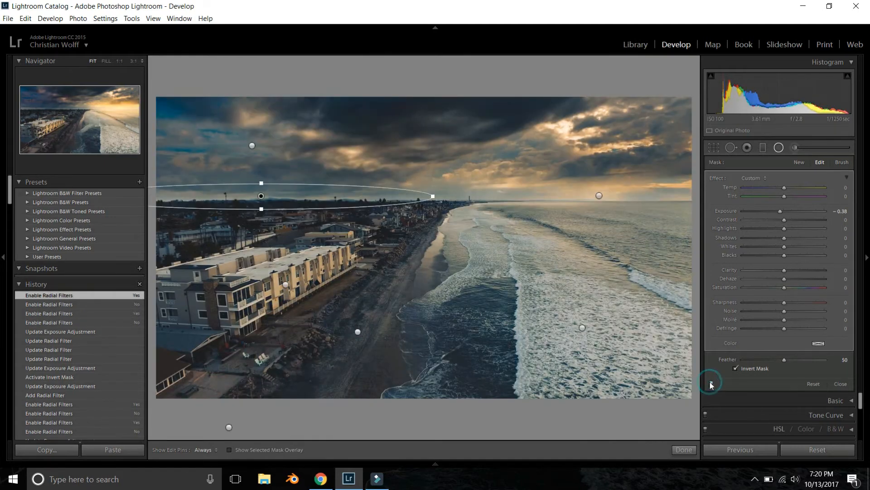
pyautogui.click(710, 385)
pyautogui.click(710, 384)
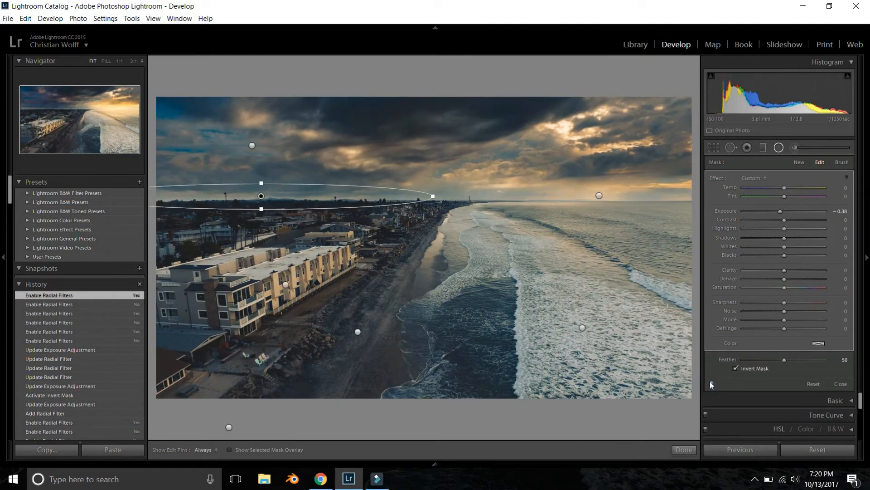
# - Add an inverted radial filter with raised exposure and place it as a flat ellipse over the sun's glow on the horizon
pyautogui.moveTo(563, 256); pyautogui.dragTo(634, 282)
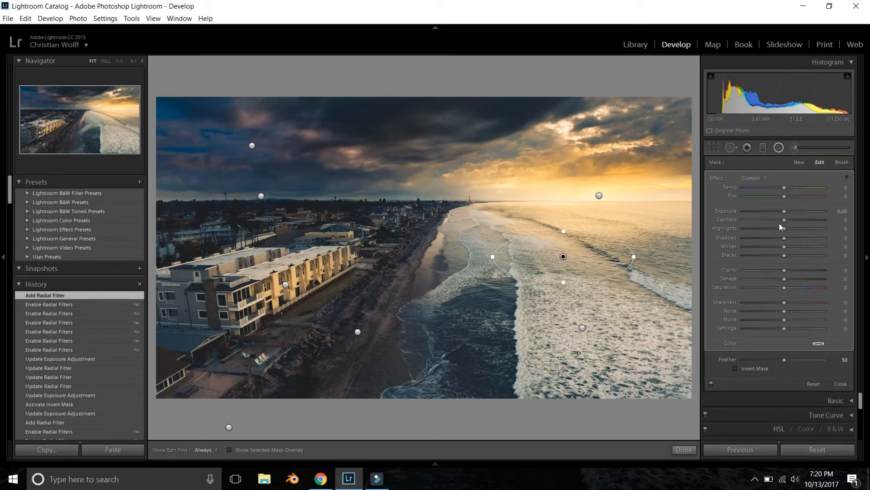
pyautogui.click(735, 369)
pyautogui.moveTo(784, 211); pyautogui.dragTo(797, 213)
pyautogui.moveTo(563, 257); pyautogui.dragTo(605, 173)
# - Set the sun glow filter's temperature to 30, tint to 58 and exposure to 0.78, compare the filters off and on, and finish radial filtering
pyautogui.moveTo(788, 187)
pyautogui.mouseDown()
pyautogui.moveTo(797, 190)
pyautogui.moveTo(789, 210)
pyautogui.moveTo(797, 197)
pyautogui.mouseUp()
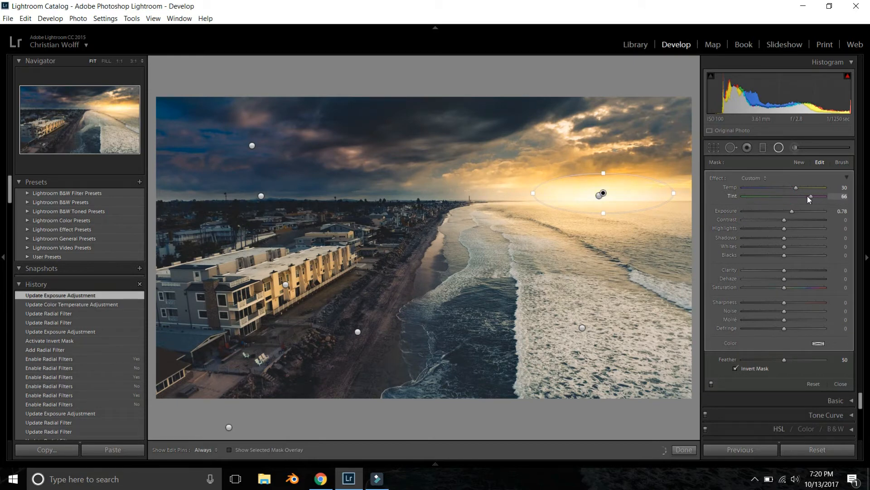
pyautogui.click(711, 385)
pyautogui.click(711, 384)
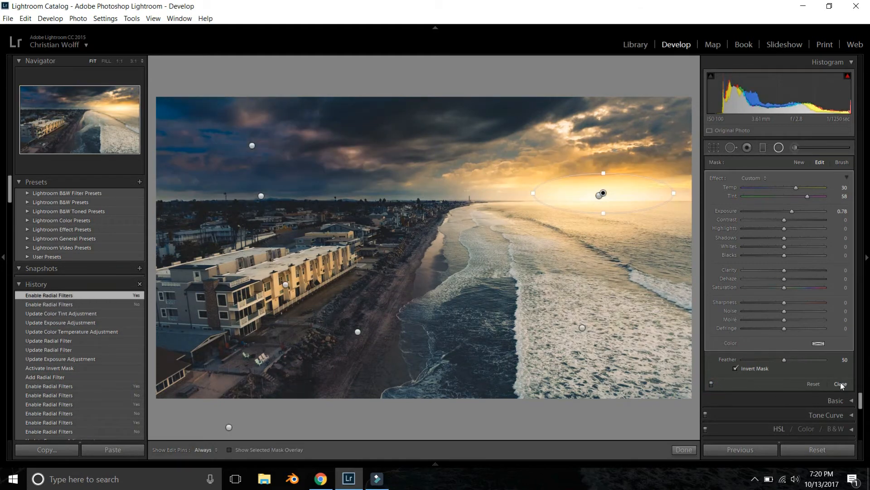
pyautogui.click(841, 384)
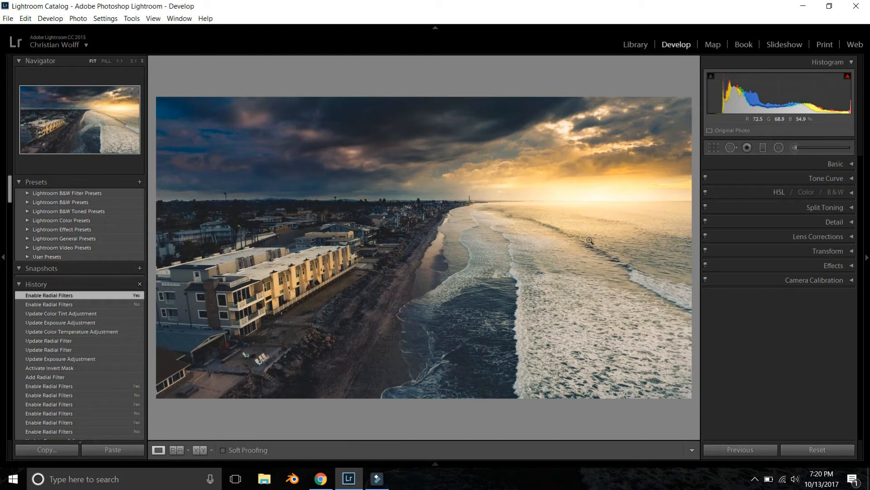
# - Compare the current edit with the previously exported version of the same beach photo
pyautogui.press('Right')
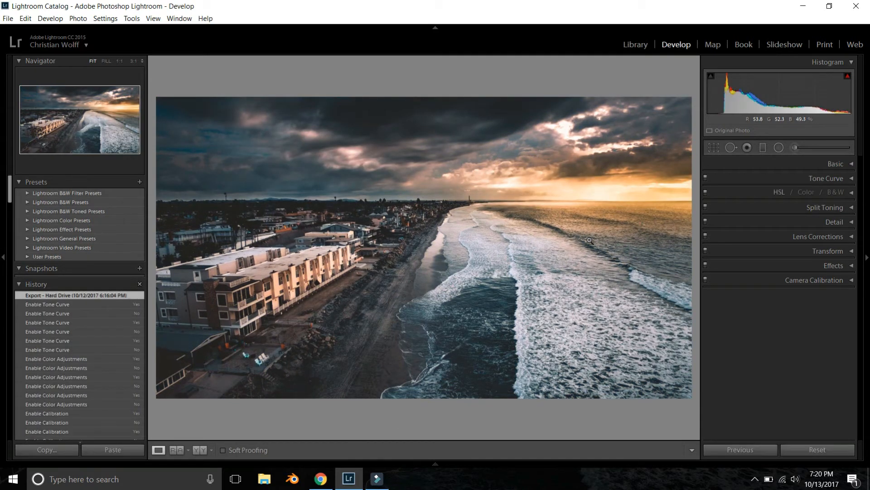
pyautogui.press('Right')
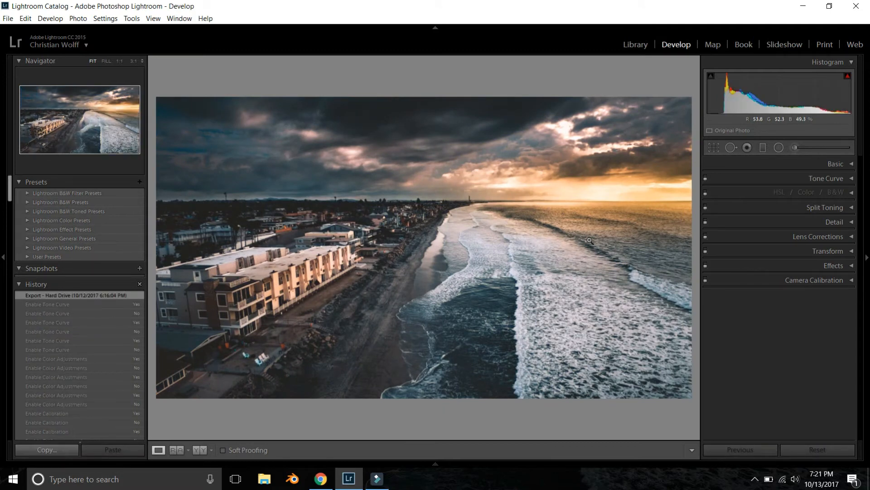
pyautogui.press('Right')
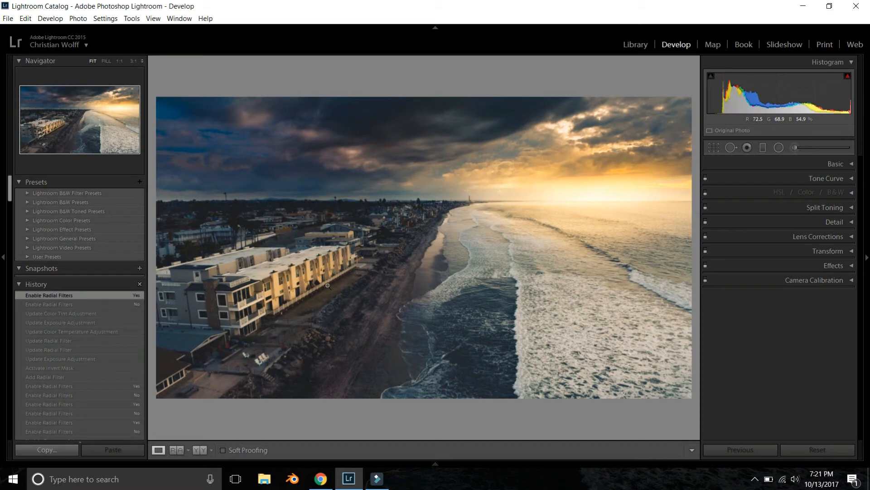
# - Set the whole photo's clarity to +53
pyautogui.click(848, 164)
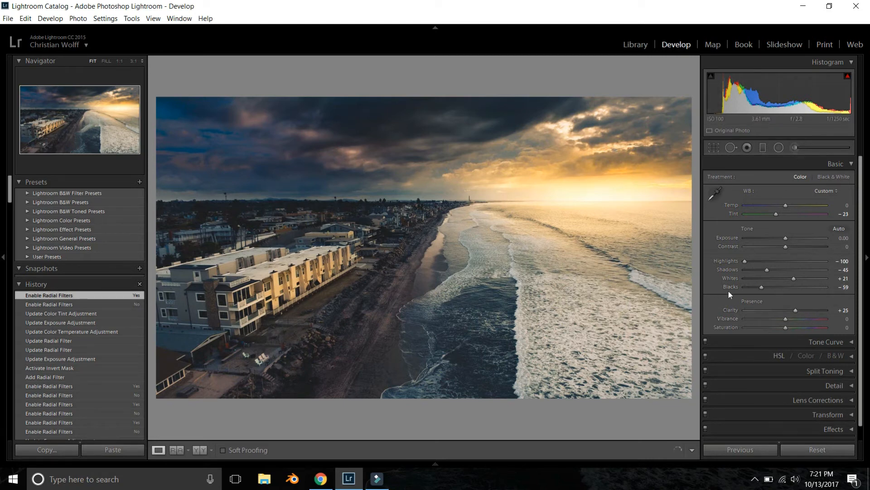
pyautogui.moveTo(796, 309)
pyautogui.mouseDown()
pyautogui.moveTo(817, 309)
pyautogui.moveTo(799, 314)
pyautogui.moveTo(807, 313)
pyautogui.mouseUp()
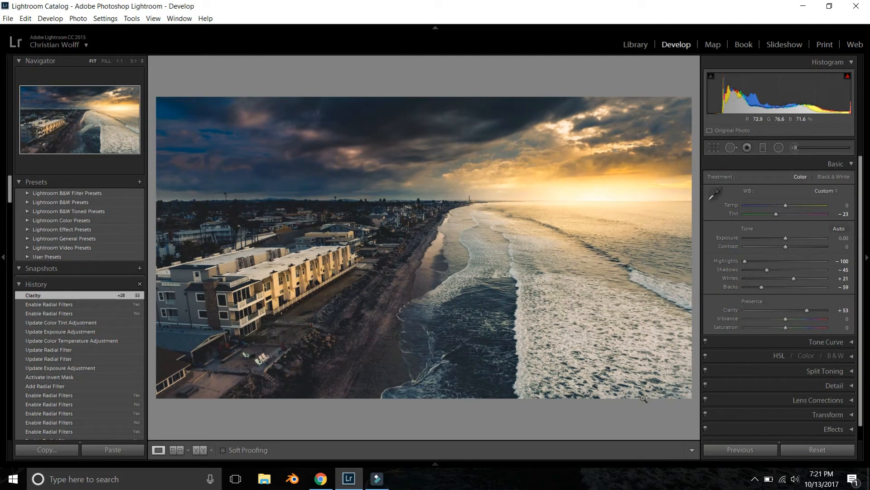
# - Examine the beach, waves, town and buildings at 1:1 magnification to judge the clarity, and return to the full photo
pyautogui.click(367, 377)
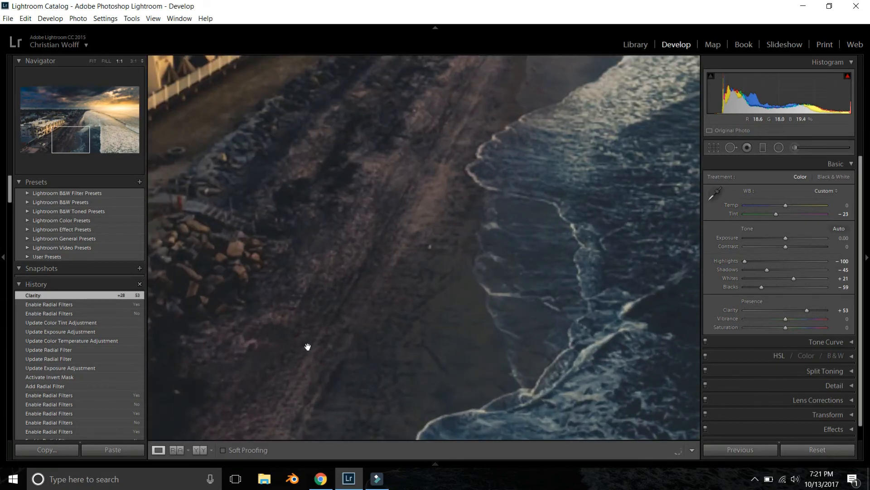
pyautogui.moveTo(583, 218); pyautogui.dragTo(110, 349)
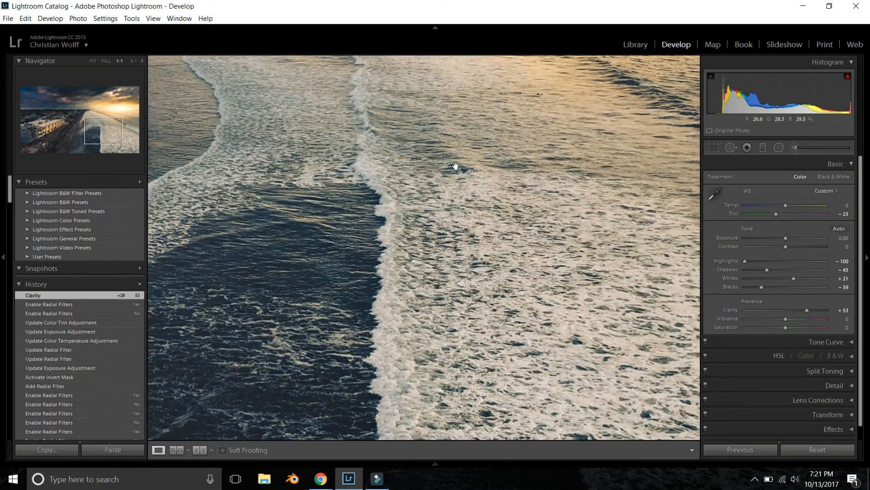
pyautogui.moveTo(424, 184); pyautogui.dragTo(534, 274)
pyautogui.moveTo(278, 213); pyautogui.dragTo(442, 307)
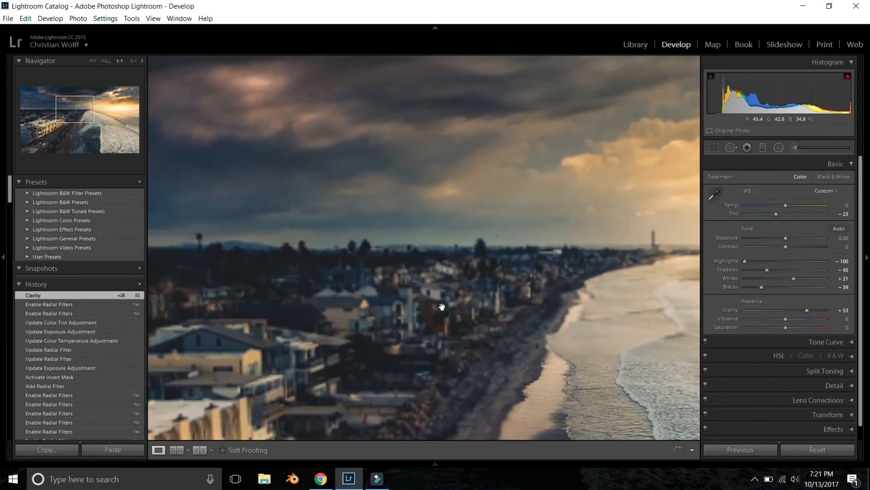
pyautogui.moveTo(315, 298); pyautogui.dragTo(317, 331)
pyautogui.click(317, 331)
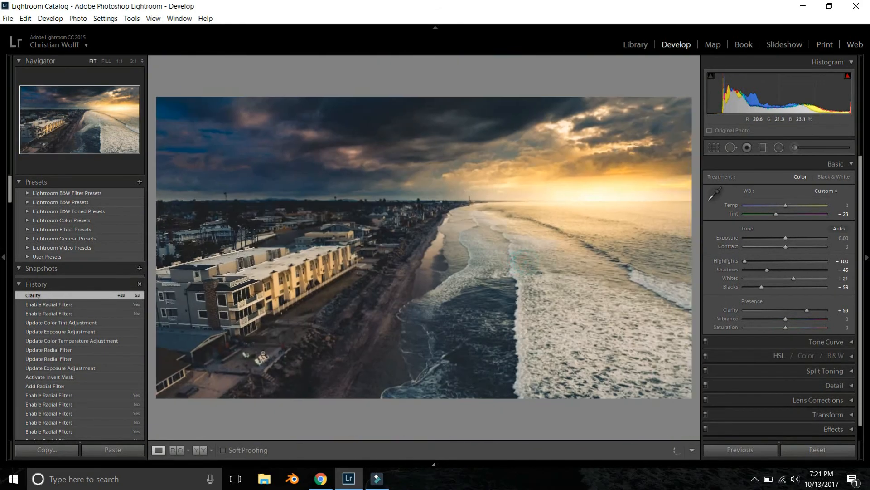
pyautogui.click(365, 234)
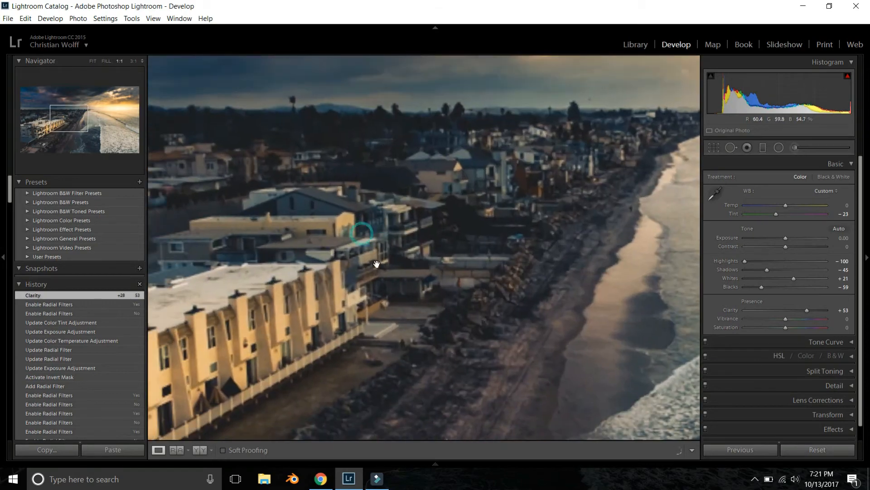
pyautogui.click(499, 218)
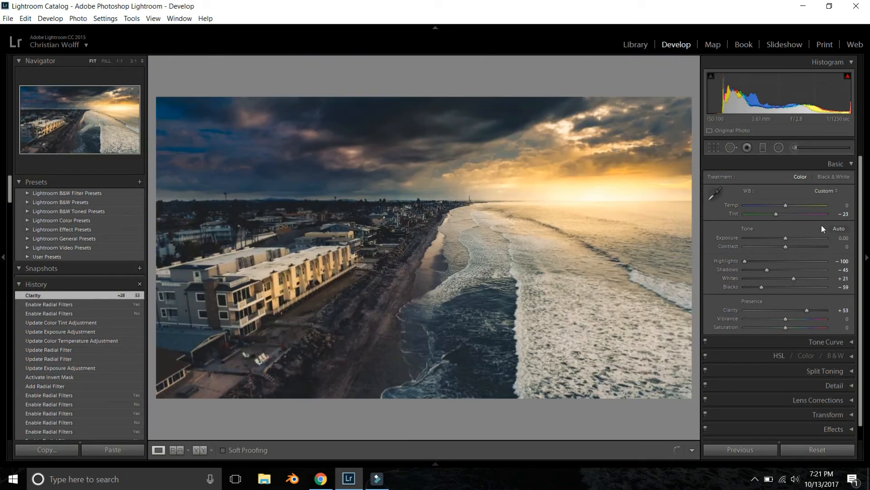
pyautogui.click(853, 164)
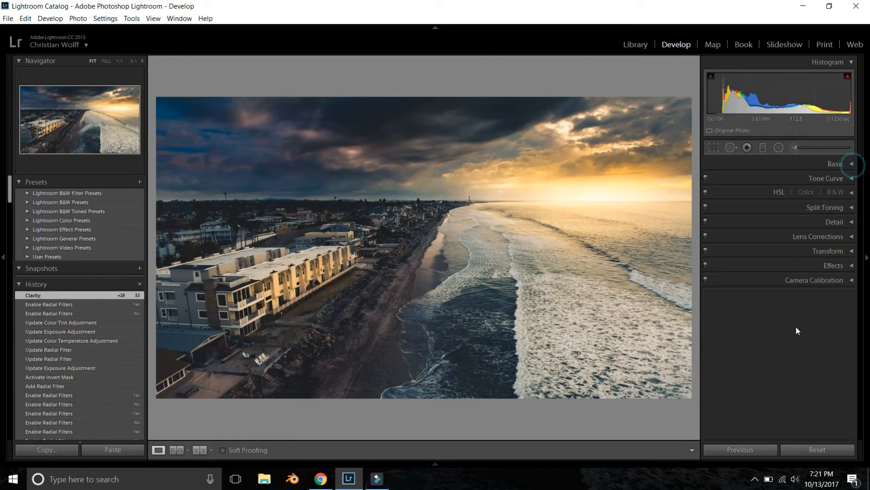
# - Shift the photo's cool hues: aqua to +23, blue to -8, purple to -20 and magenta to +47
pyautogui.click(852, 193)
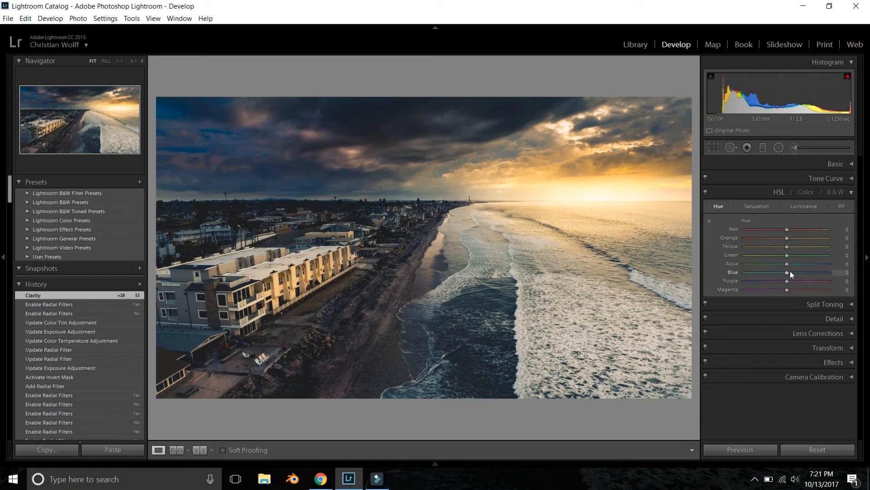
pyautogui.moveTo(787, 271); pyautogui.dragTo(751, 291)
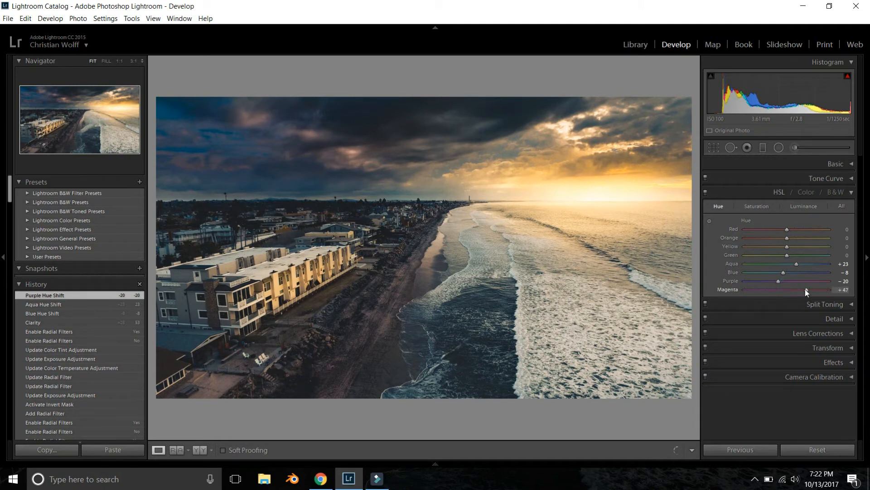
pyautogui.moveTo(805, 289); pyautogui.dragTo(805, 289)
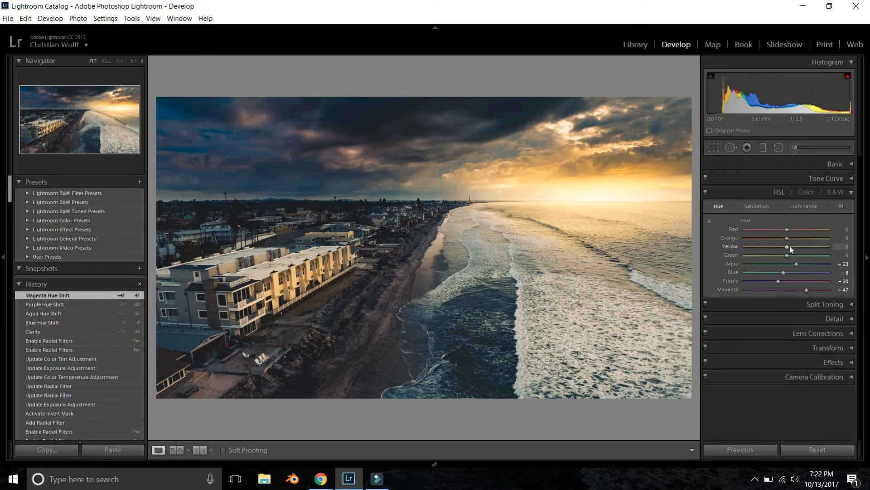
# - Shift the photo's warm hues: yellow to -54, orange to -28 and red to +15
pyautogui.moveTo(796, 245); pyautogui.dragTo(707, 254)
pyautogui.moveTo(766, 250); pyautogui.dragTo(763, 246)
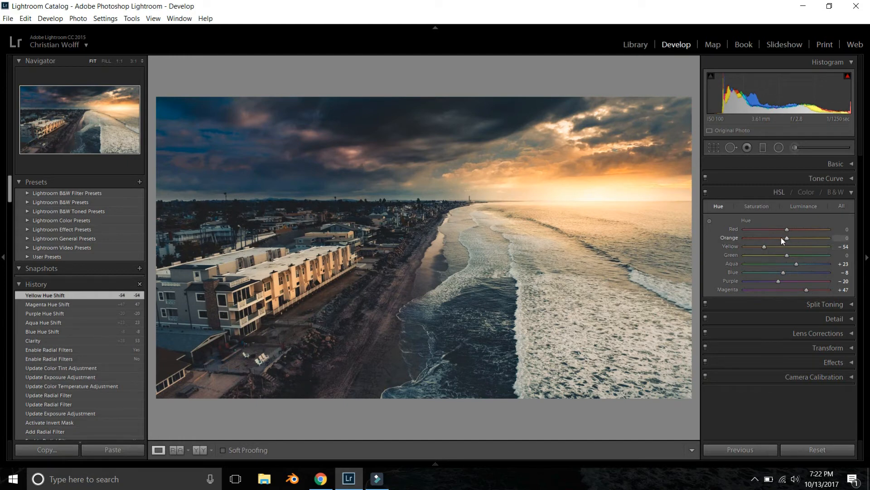
pyautogui.moveTo(787, 239)
pyautogui.mouseDown()
pyautogui.moveTo(746, 244)
pyautogui.moveTo(793, 245)
pyautogui.moveTo(776, 248)
pyautogui.moveTo(744, 234)
pyautogui.moveTo(806, 232)
pyautogui.moveTo(792, 232)
pyautogui.mouseUp()
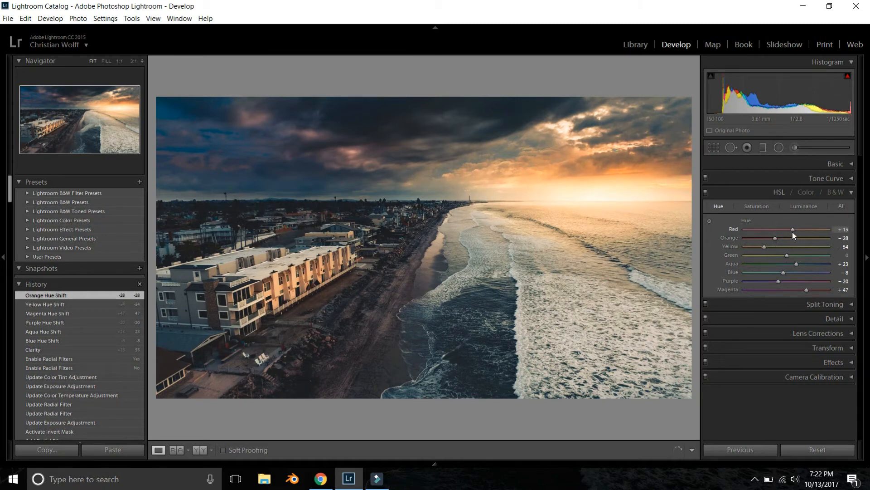
# - Compare the photo with the HSL color adjustments switched off and on to judge the hue shifts
pyautogui.click(705, 192)
pyautogui.click(705, 191)
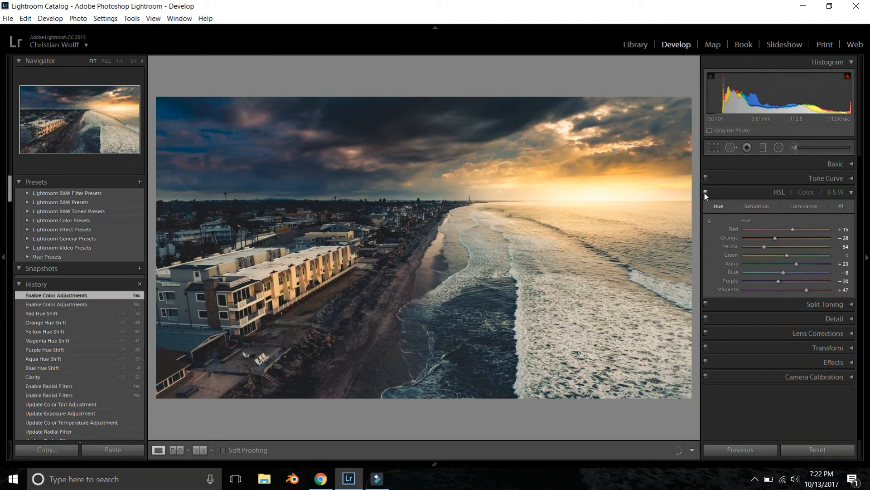
pyautogui.click(705, 192)
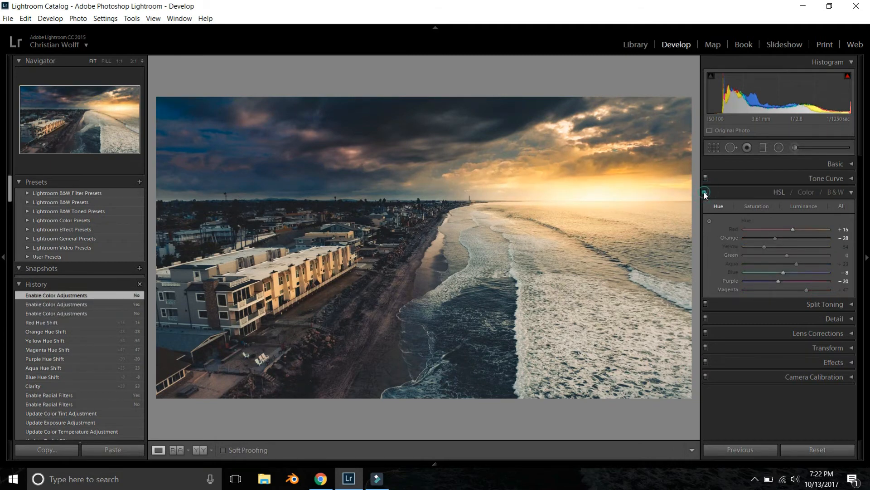
pyautogui.click(704, 191)
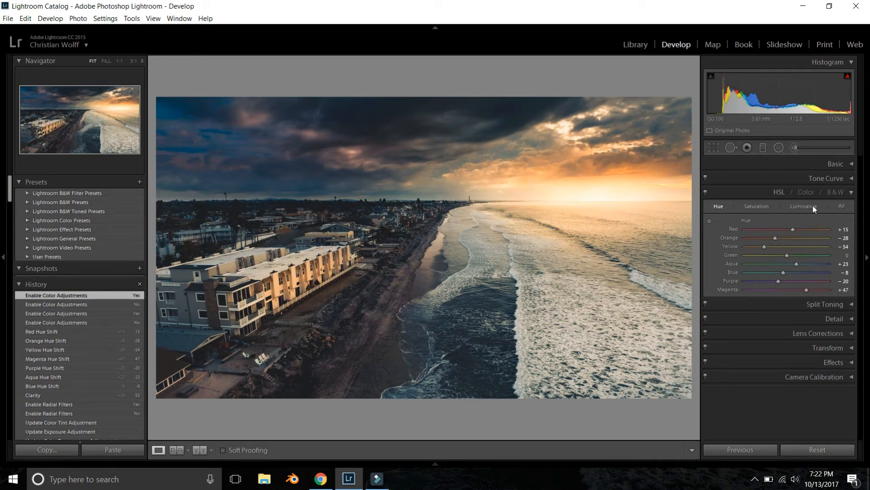
pyautogui.click(706, 193)
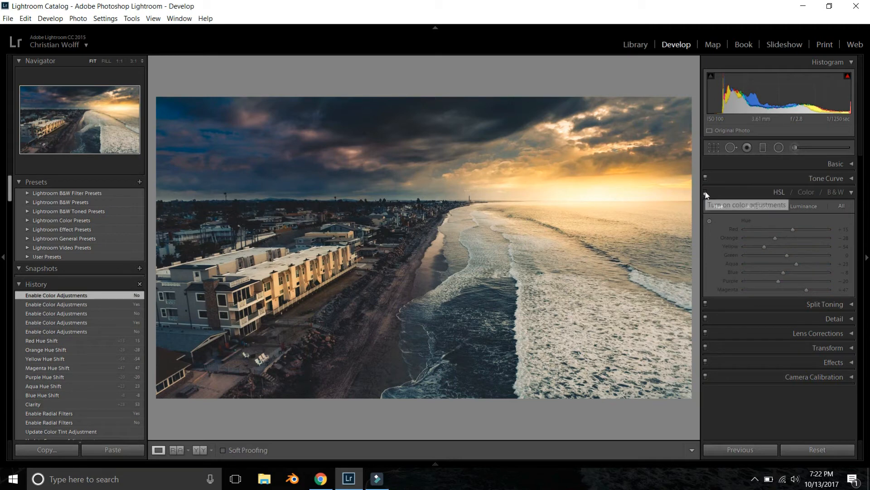
pyautogui.click(706, 192)
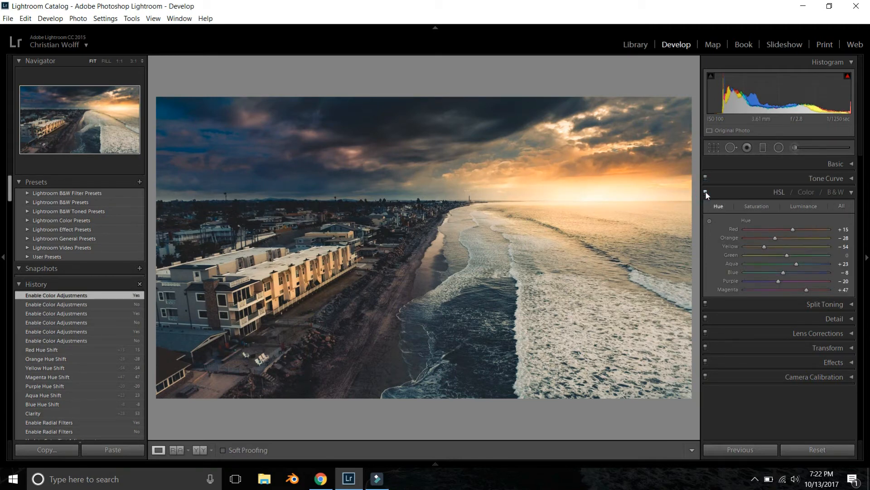
pyautogui.click(706, 192)
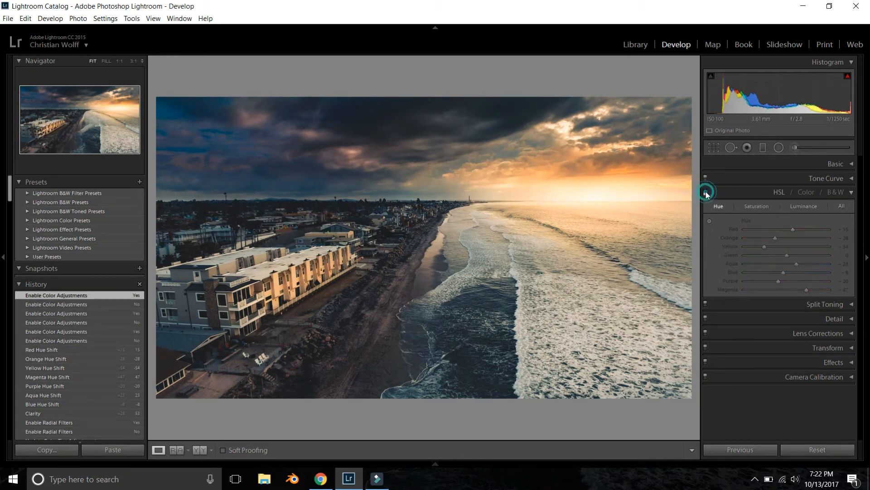
pyautogui.click(705, 192)
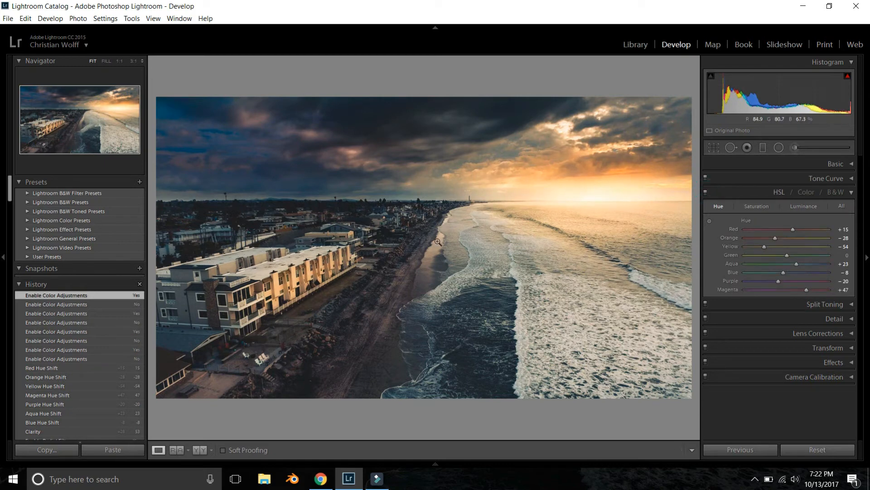
# - Set the saturation of orange to -81, yellow to -12, blue to -14 and purple to +16, and compare with color adjustments off and on
pyautogui.click(773, 208)
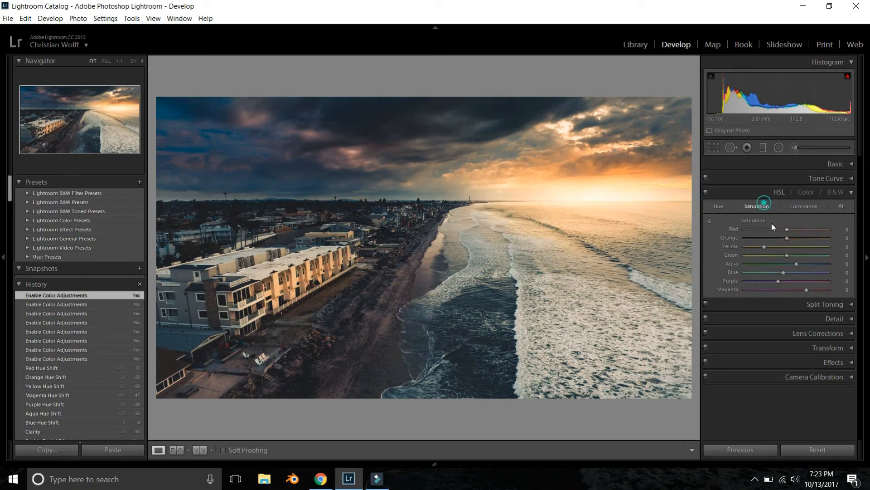
pyautogui.moveTo(770, 229)
pyautogui.mouseDown()
pyautogui.moveTo(748, 230)
pyautogui.moveTo(834, 228)
pyautogui.moveTo(730, 238)
pyautogui.moveTo(828, 238)
pyautogui.moveTo(737, 237)
pyautogui.moveTo(762, 241)
pyautogui.mouseUp()
pyautogui.doubleClick(828, 228)
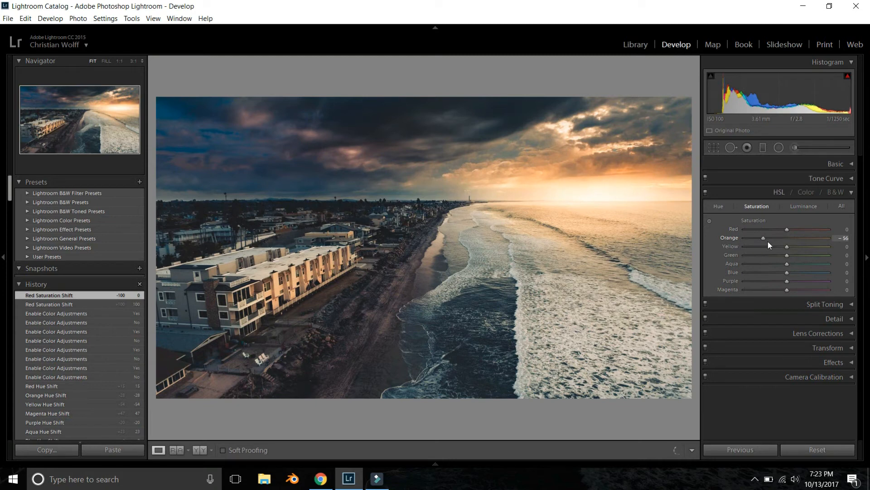
pyautogui.moveTo(788, 246)
pyautogui.mouseDown()
pyautogui.moveTo(825, 246)
pyautogui.moveTo(783, 248)
pyautogui.mouseUp()
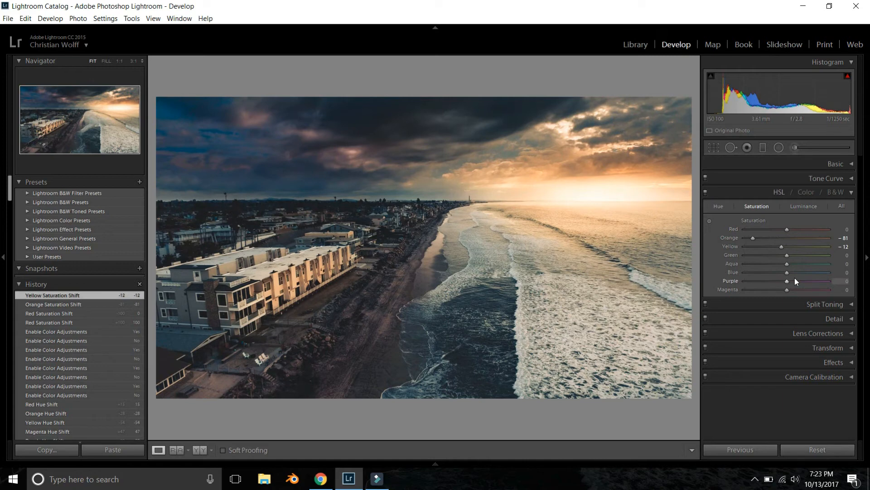
pyautogui.moveTo(786, 272)
pyautogui.mouseDown()
pyautogui.moveTo(766, 282)
pyautogui.moveTo(806, 279)
pyautogui.moveTo(769, 282)
pyautogui.moveTo(797, 279)
pyautogui.moveTo(791, 285)
pyautogui.moveTo(809, 289)
pyautogui.moveTo(787, 289)
pyautogui.mouseUp()
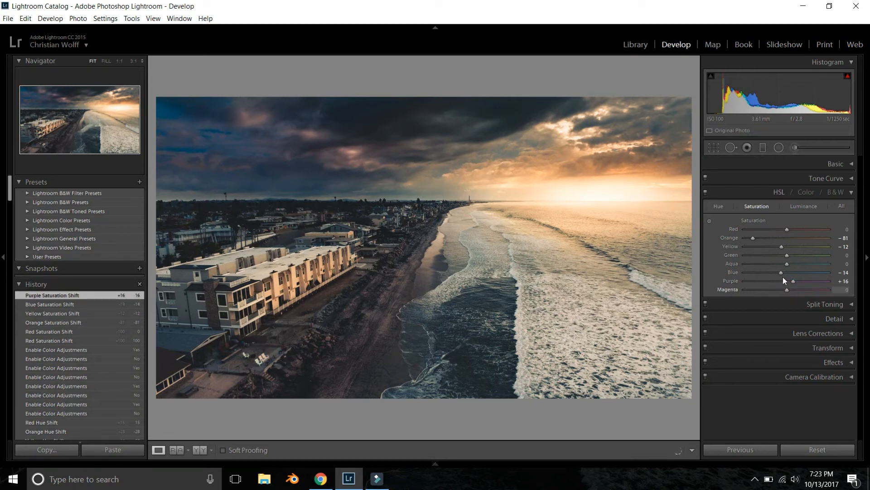
pyautogui.click(707, 192)
pyautogui.click(706, 192)
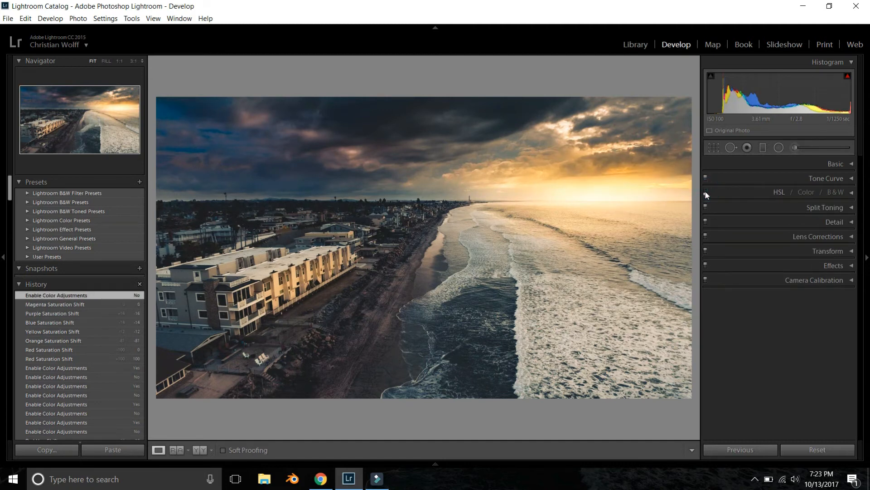
pyautogui.click(706, 193)
pyautogui.click(705, 192)
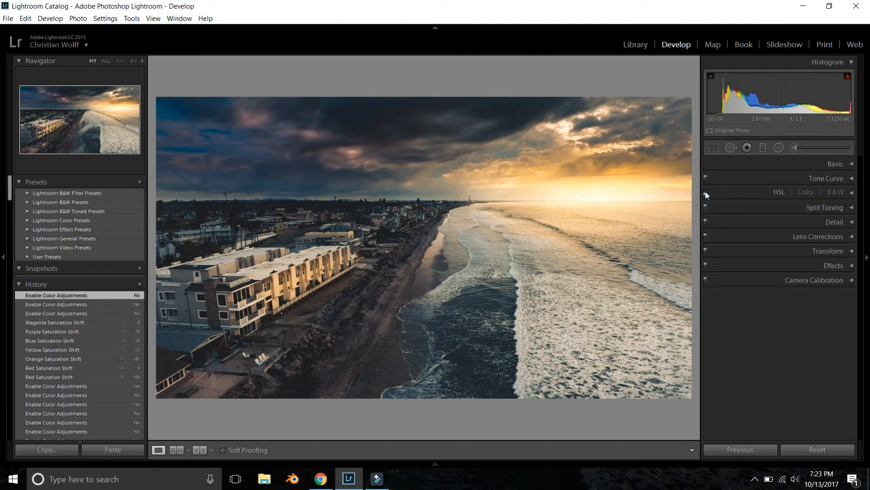
pyautogui.click(705, 193)
# - Raise the HSL luminance of orange to +37, yellow to +25 and blue to +26
pyautogui.click(853, 193)
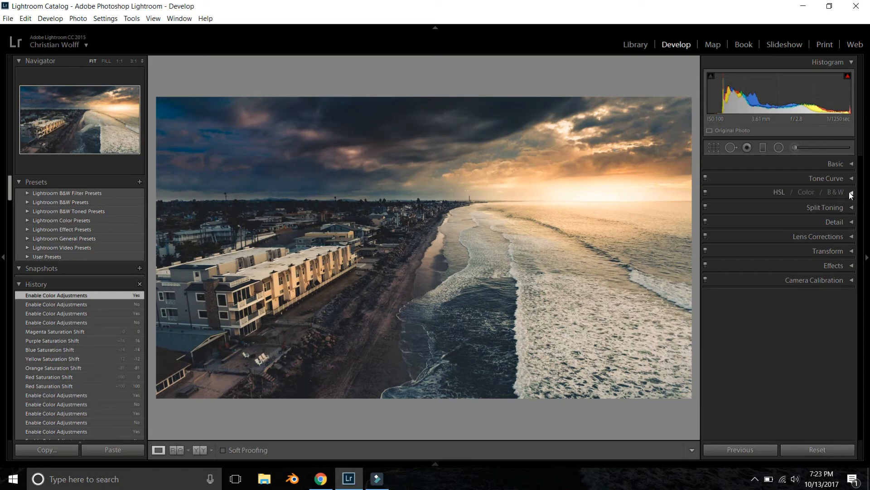
pyautogui.click(797, 204)
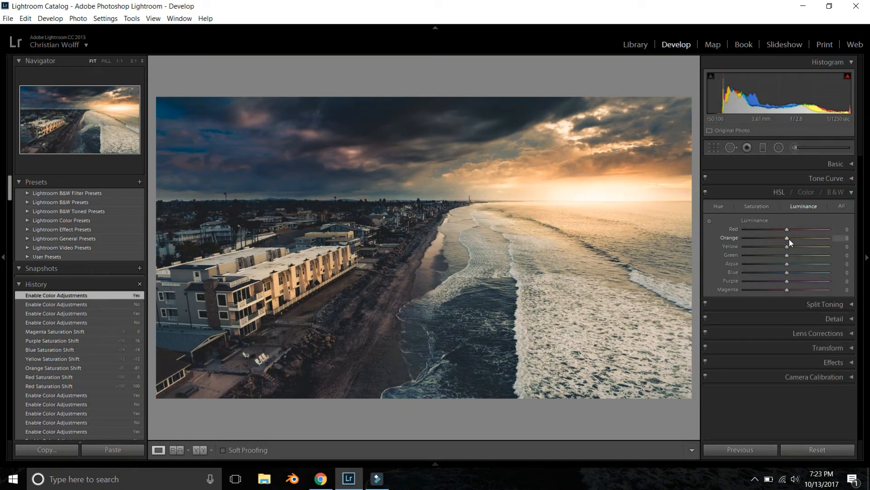
pyautogui.moveTo(789, 238); pyautogui.dragTo(795, 272)
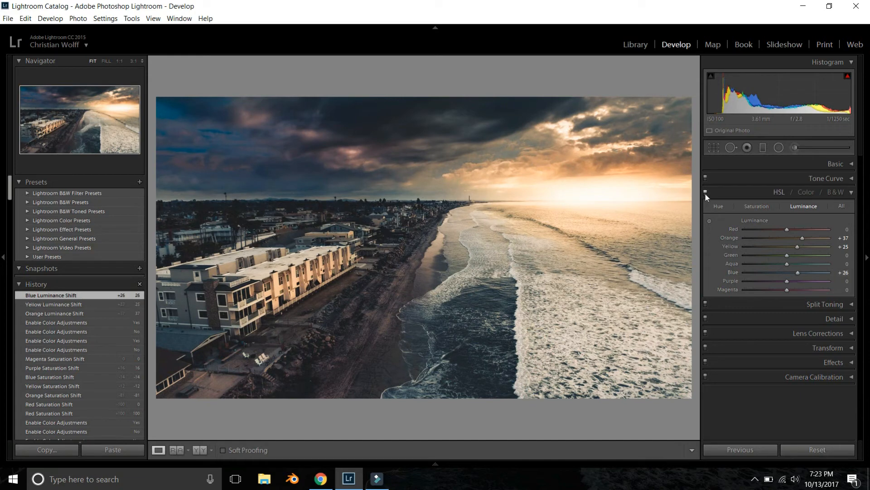
# - Compare the photo with color adjustments off and on, both full size and in the side-by-side before and after view
pyautogui.click(705, 192)
pyautogui.click(705, 194)
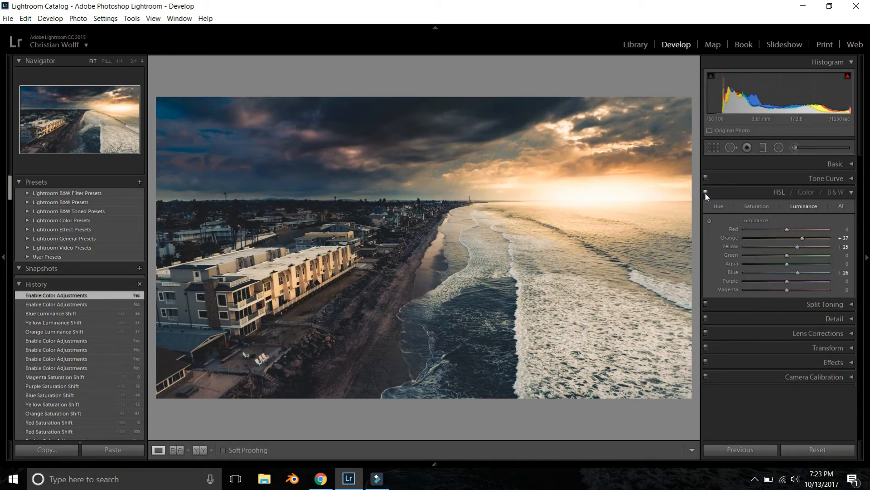
pyautogui.press('y')
pyautogui.click(705, 192)
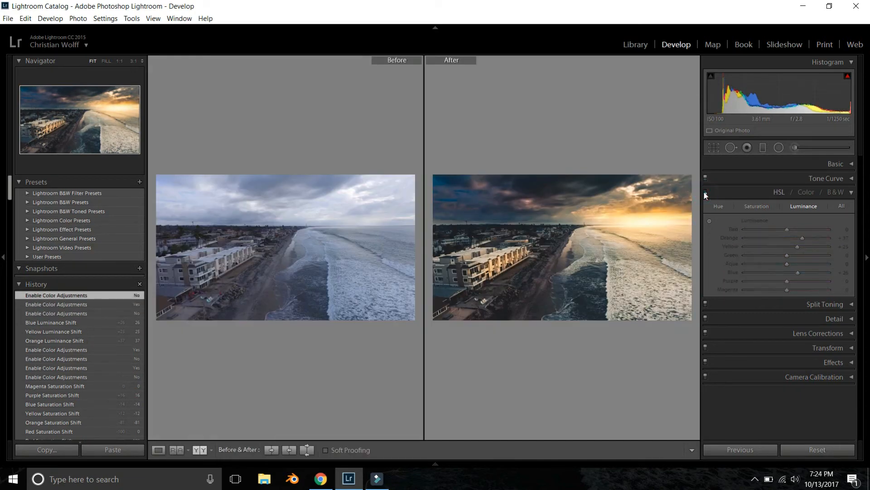
pyautogui.click(705, 192)
pyautogui.click(705, 192)
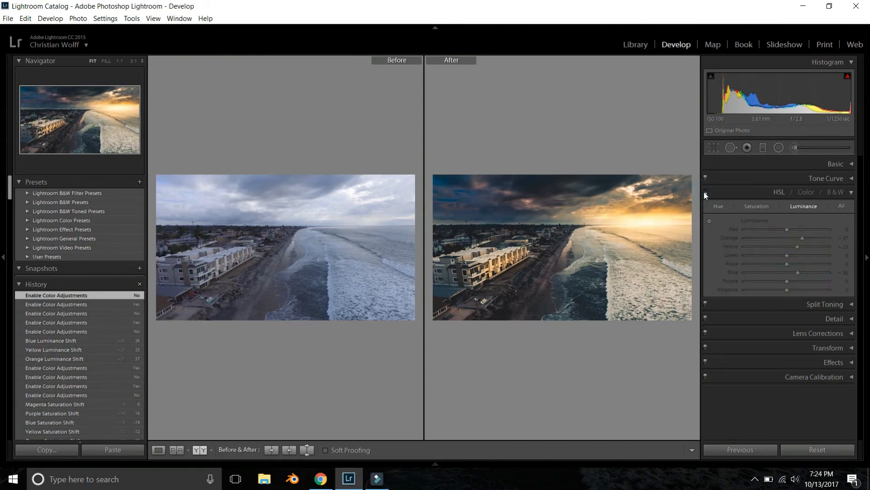
pyautogui.click(704, 192)
pyautogui.press('y')
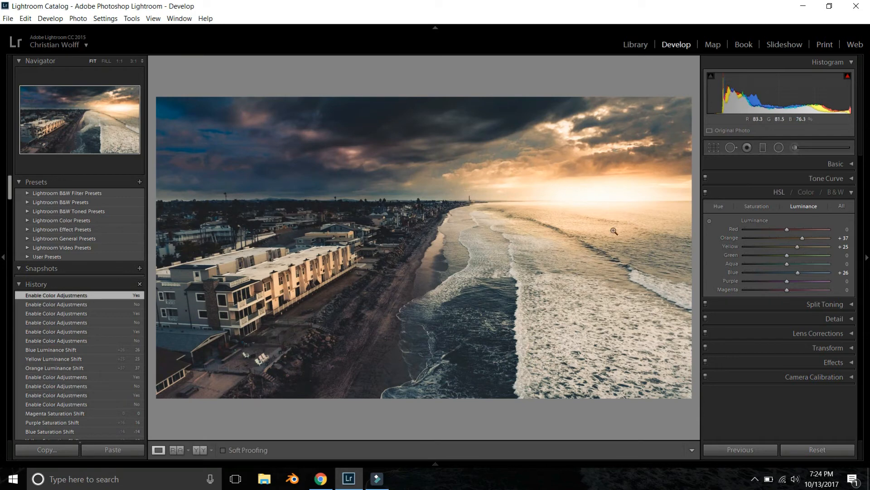
# - Switch off tone curve, HSL, split toning, detail, lens corrections, transform, effects and camera calibration to view the photo without them
pyautogui.click(847, 191)
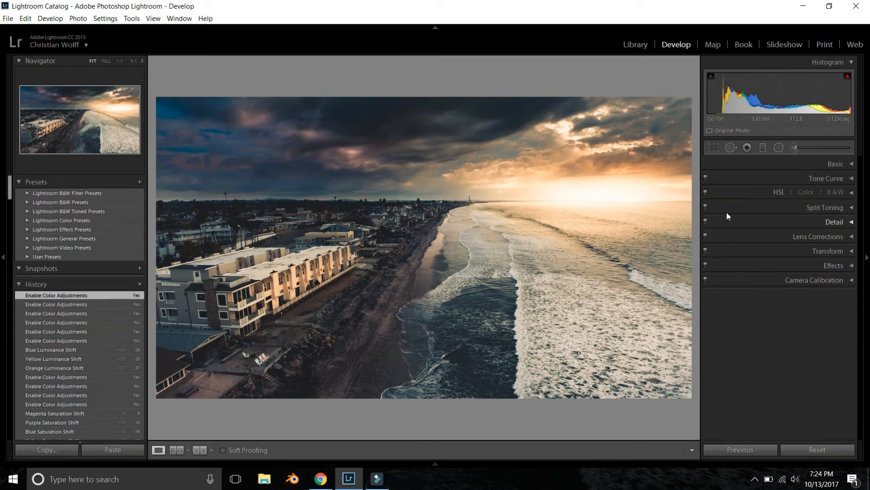
pyautogui.click(706, 177)
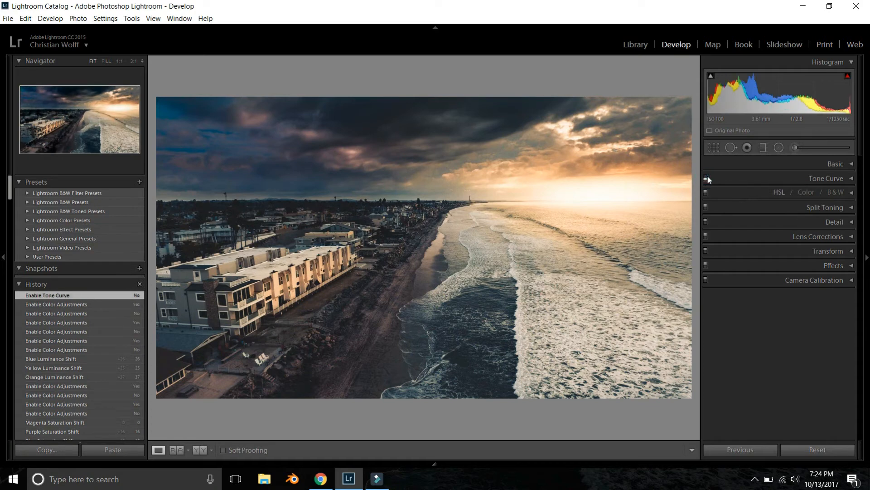
pyautogui.click(705, 191)
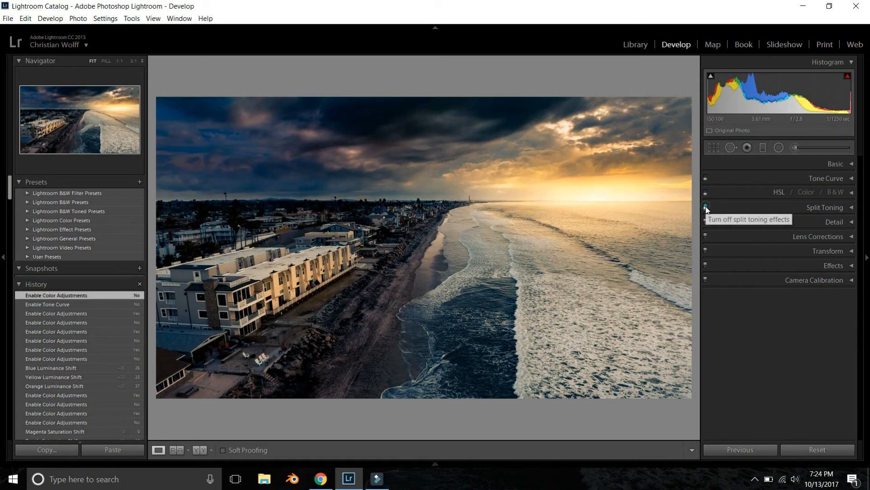
pyautogui.click(705, 208)
pyautogui.click(706, 222)
pyautogui.click(705, 236)
pyautogui.click(705, 251)
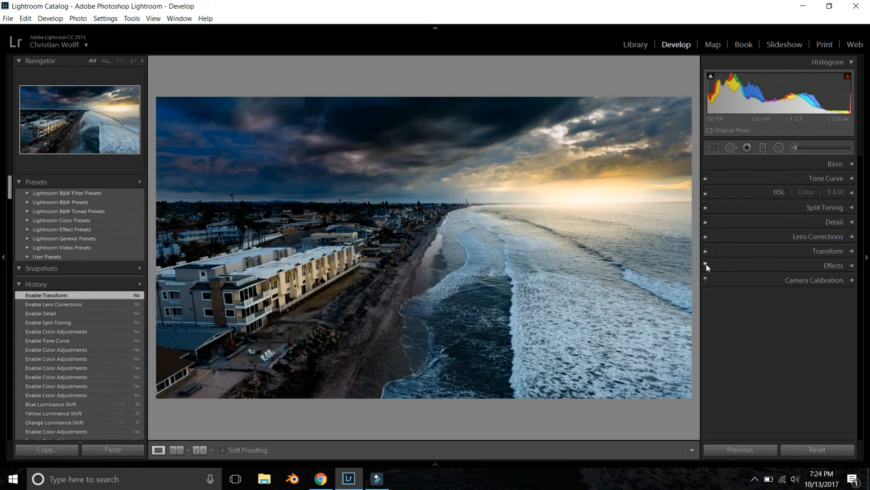
pyautogui.click(705, 265)
pyautogui.click(706, 279)
# - Switch camera calibration, effects, transform, lens corrections, detail, split toning and HSL back on one after another
pyautogui.click(706, 280)
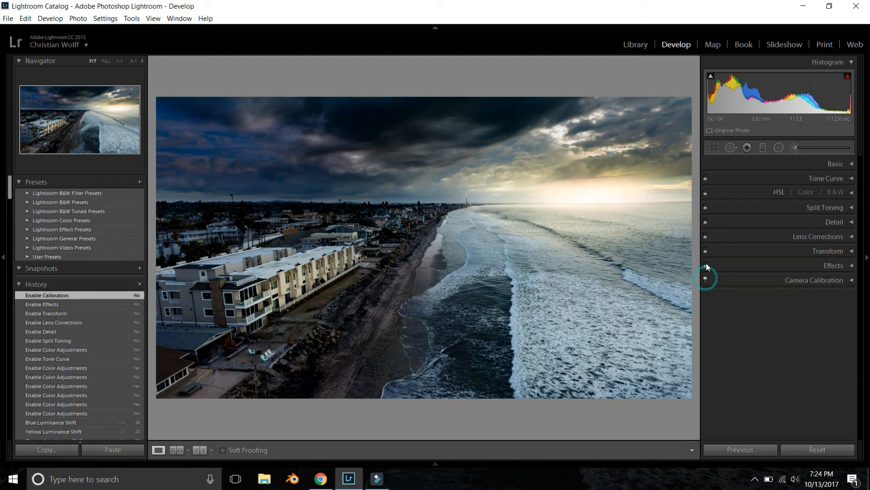
pyautogui.click(706, 265)
pyautogui.click(705, 250)
pyautogui.click(706, 236)
pyautogui.click(705, 221)
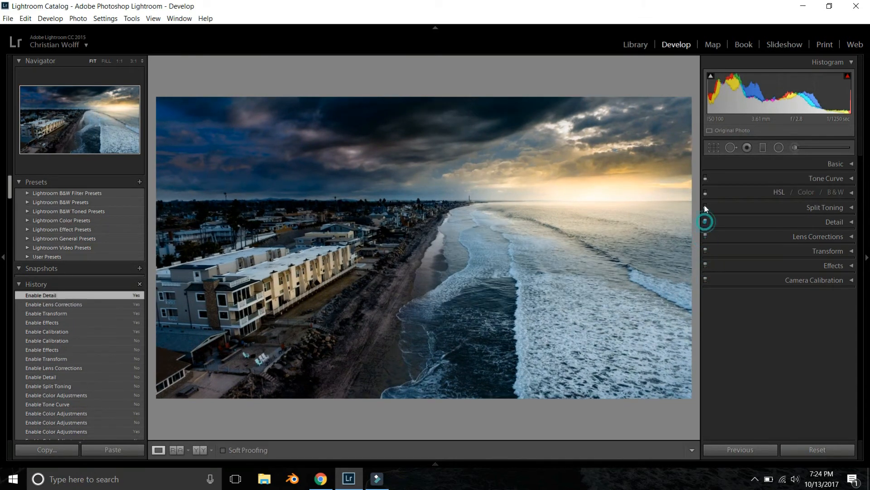
pyautogui.click(705, 207)
pyautogui.click(705, 193)
# - Compare the photo with the tone curve off and on, and leave the tone curve enabled
pyautogui.click(708, 179)
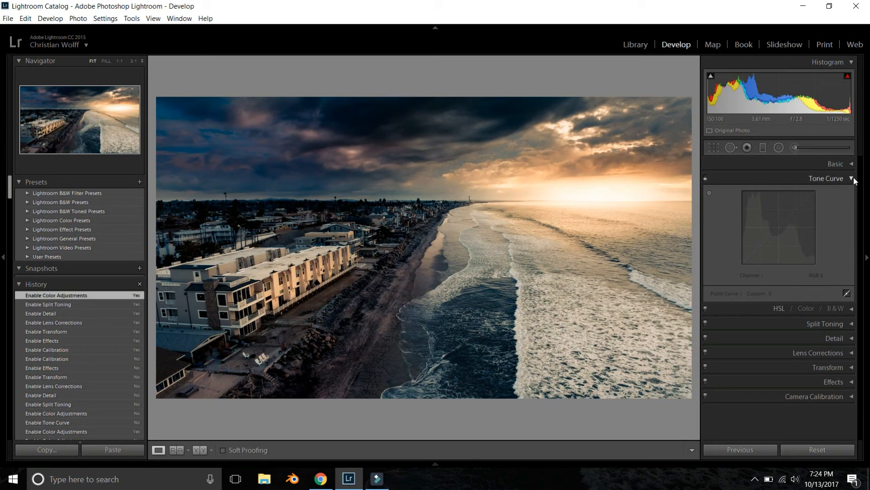
pyautogui.click(852, 178)
pyautogui.click(705, 178)
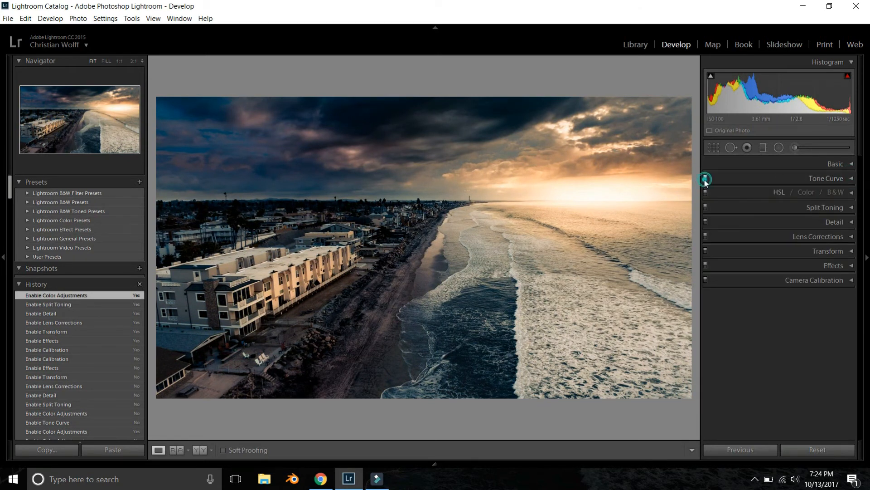
pyautogui.click(705, 179)
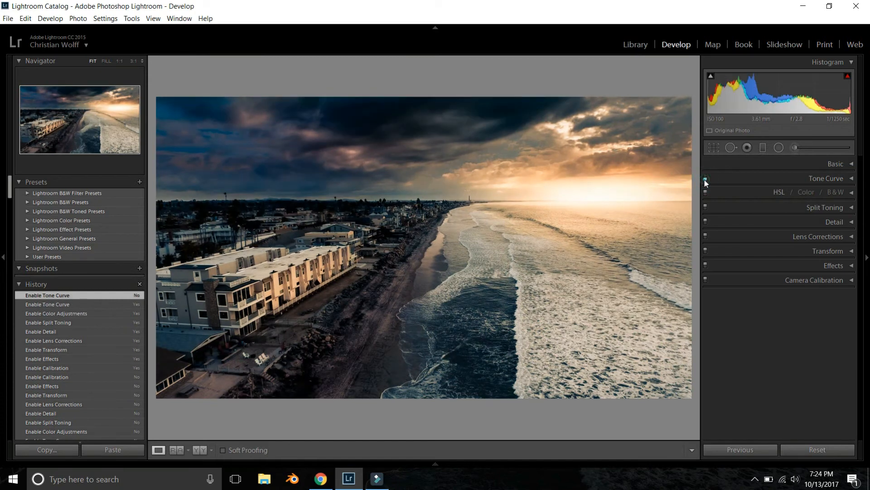
pyautogui.click(705, 178)
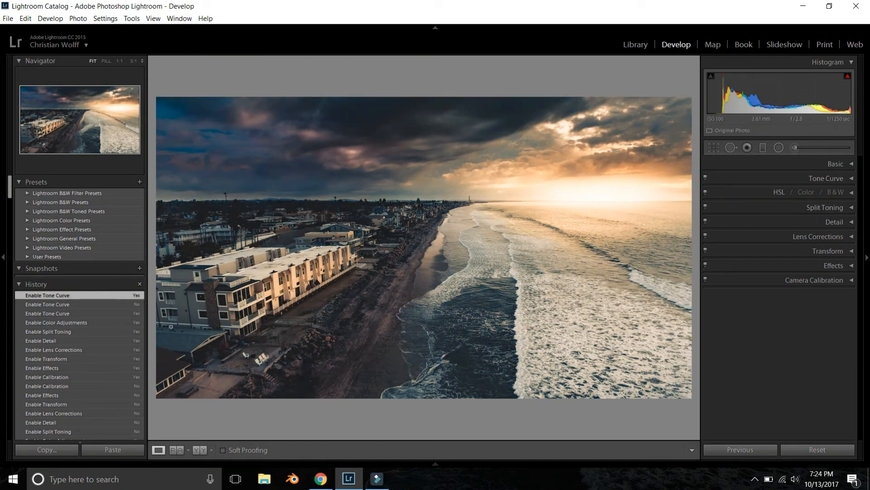
pyautogui.click(706, 178)
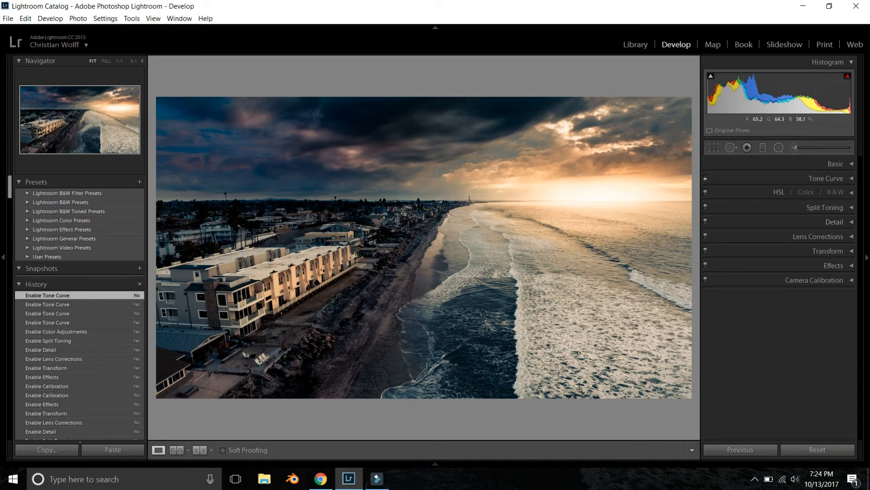
pyautogui.click(705, 178)
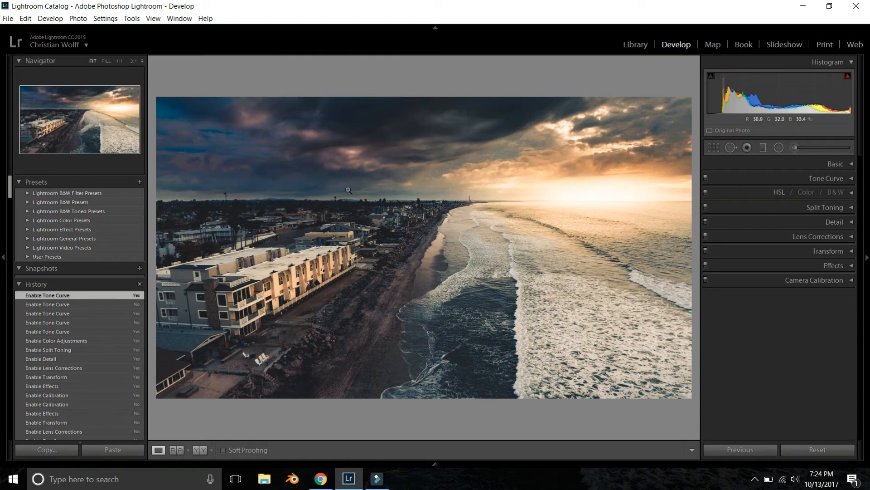
# - Set the post-crop vignetting amount to -15, and try a dehaze adjustment before resetting it to 0
pyautogui.click(846, 265)
pyautogui.moveTo(786, 298); pyautogui.dragTo(780, 298)
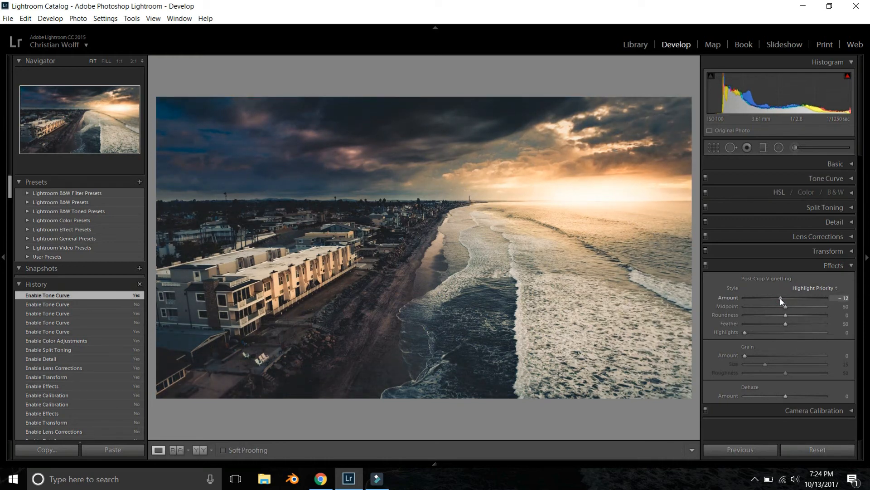
pyautogui.moveTo(780, 298); pyautogui.dragTo(778, 302)
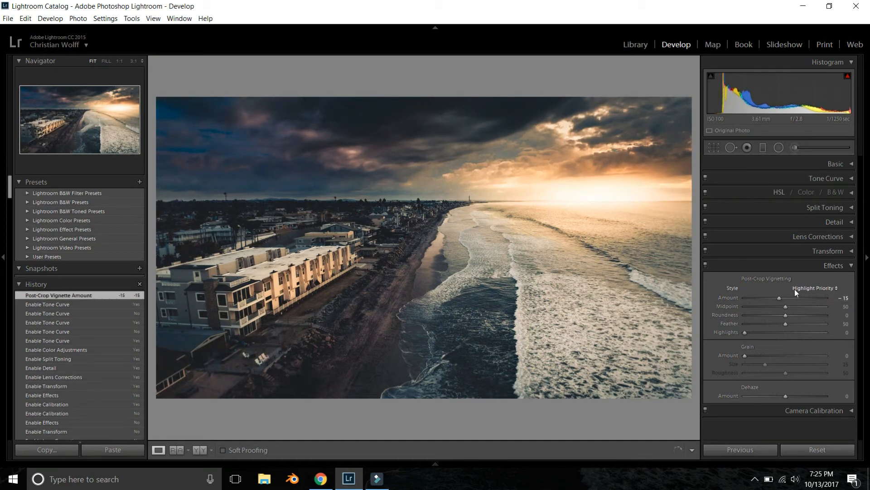
pyautogui.moveTo(787, 396)
pyautogui.mouseDown()
pyautogui.moveTo(807, 396)
pyautogui.moveTo(790, 395)
pyautogui.mouseUp()
pyautogui.doubleClick(790, 395)
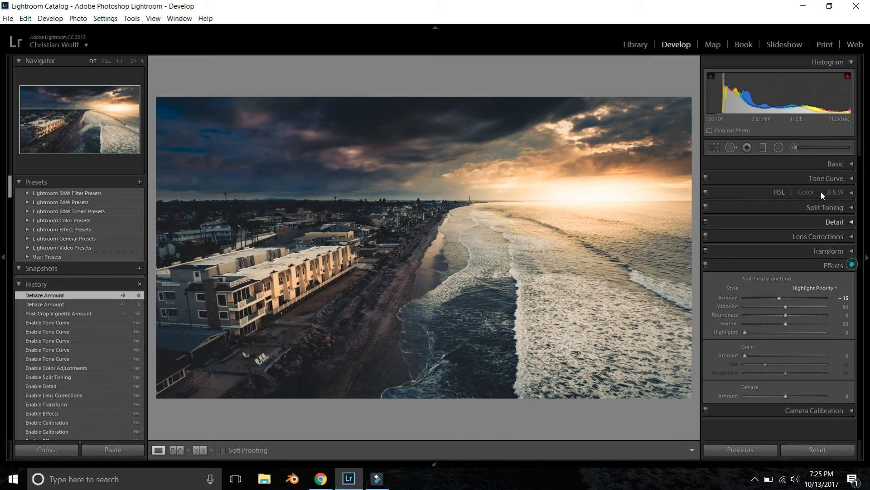
# - Compare the photo with the radial filters off and on, leave them enabled, and close the radial filter and effects settings
pyautogui.click(779, 149)
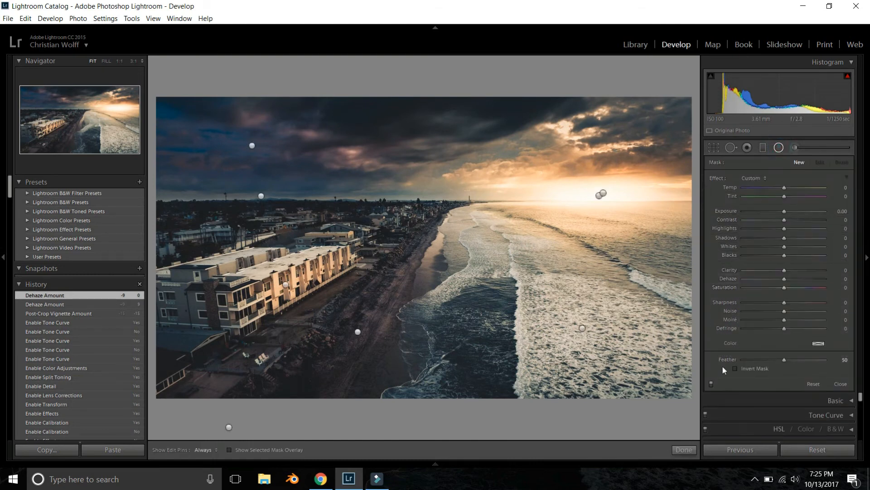
pyautogui.click(711, 383)
pyautogui.click(711, 383)
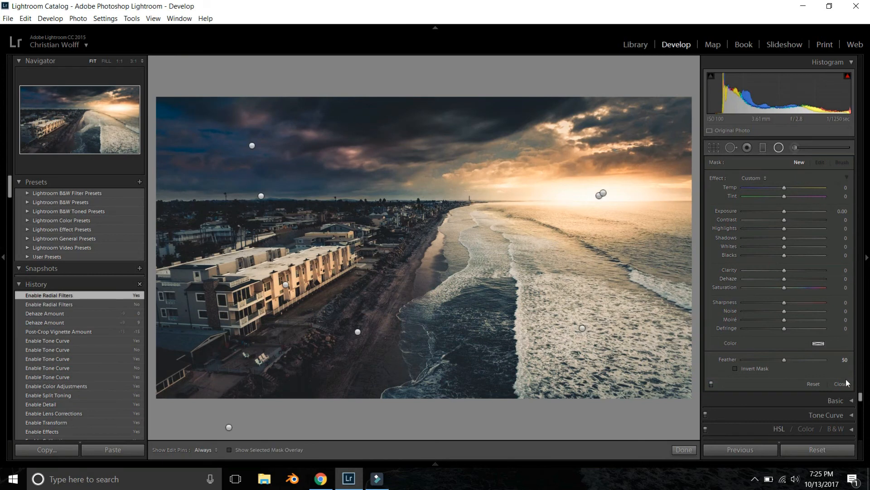
pyautogui.click(843, 382)
pyautogui.click(852, 264)
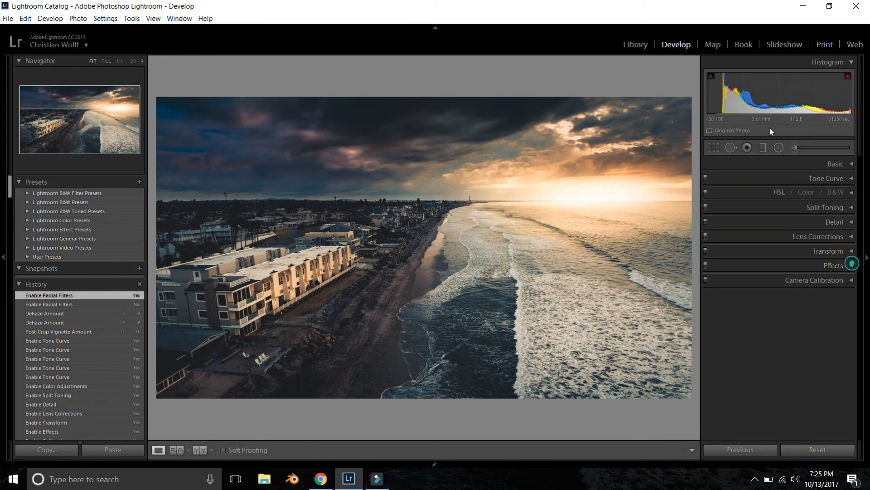
# - Compare the photo with the graduated filters off and on several times, leaving them enabled
pyautogui.click(763, 148)
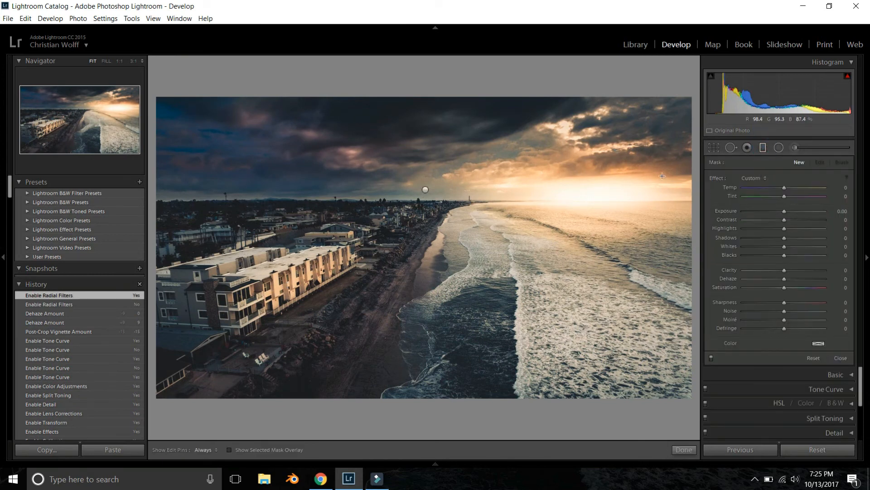
pyautogui.click(712, 358)
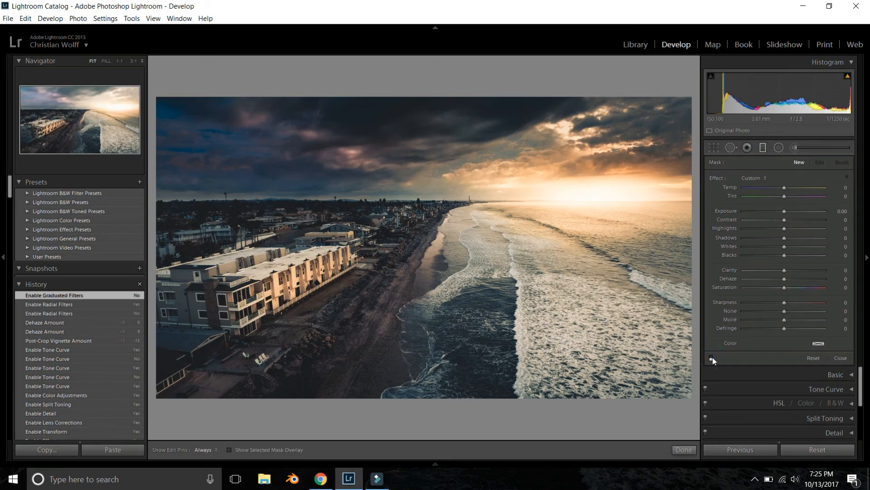
pyautogui.click(712, 358)
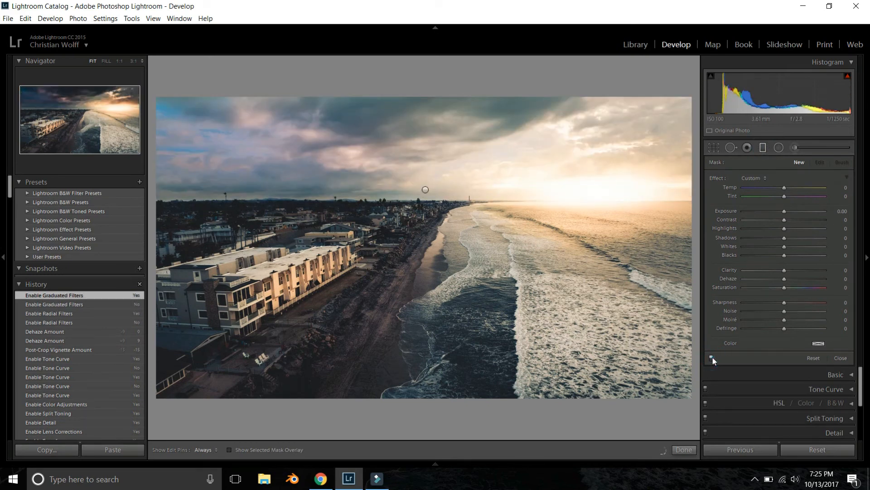
pyautogui.click(711, 358)
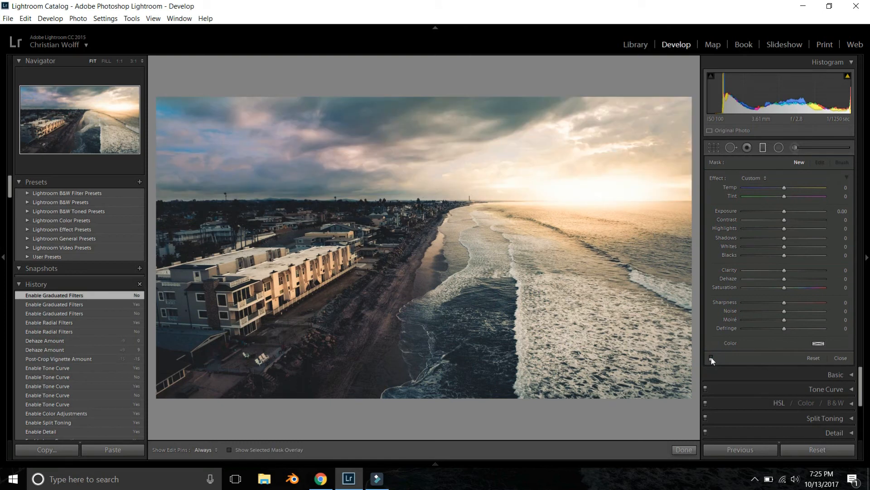
pyautogui.click(711, 358)
pyautogui.click(710, 358)
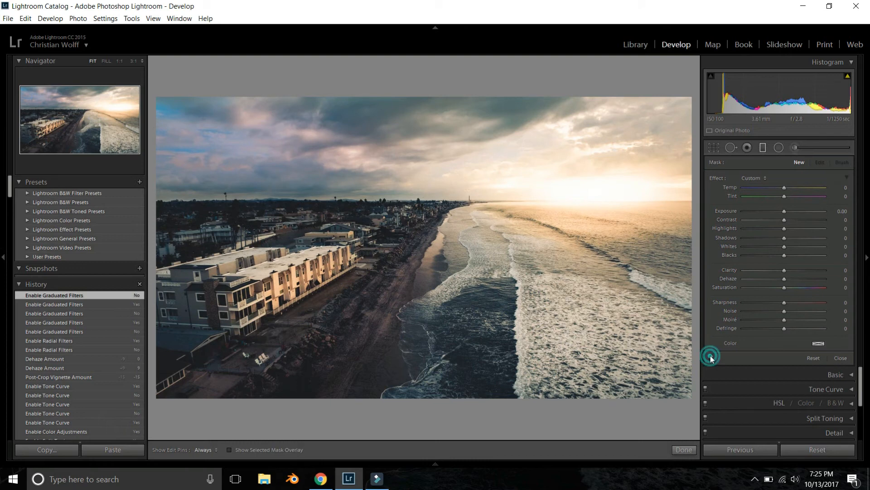
pyautogui.click(710, 358)
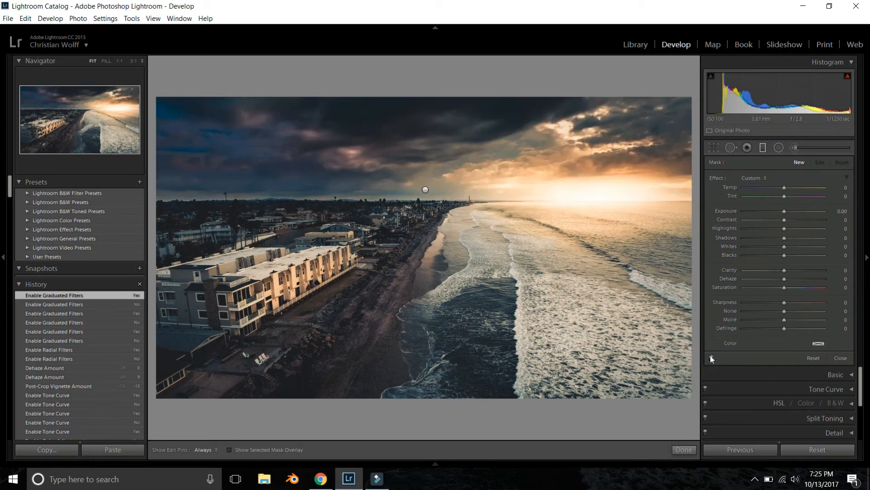
pyautogui.click(819, 343)
pyautogui.click(738, 353)
pyautogui.moveTo(741, 346)
pyautogui.mouseDown()
pyautogui.moveTo(645, 345)
pyautogui.moveTo(757, 342)
pyautogui.moveTo(731, 374)
pyautogui.moveTo(681, 375)
pyautogui.moveTo(650, 353)
pyautogui.moveTo(764, 340)
pyautogui.moveTo(750, 343)
pyautogui.mouseUp()
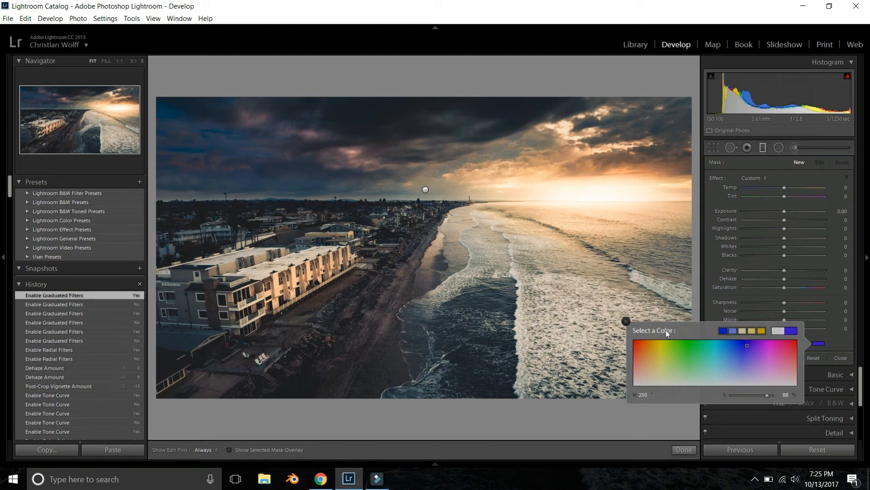
pyautogui.click(626, 321)
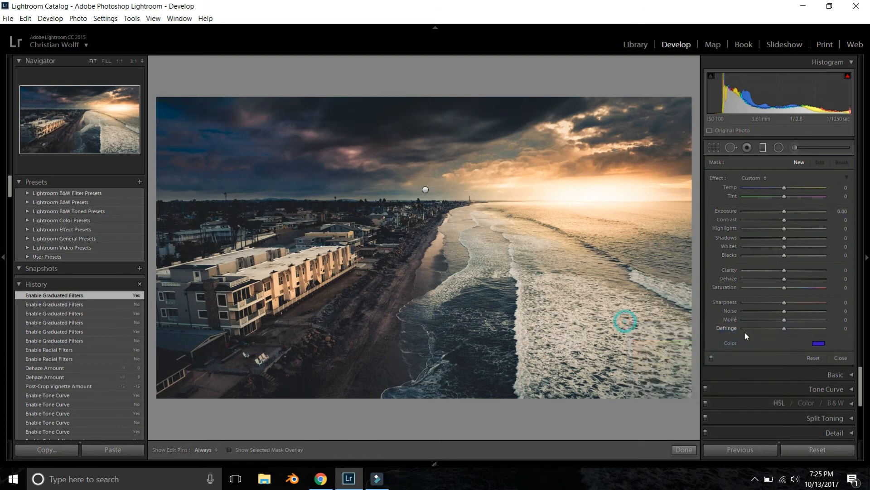
pyautogui.click(712, 358)
pyautogui.click(713, 358)
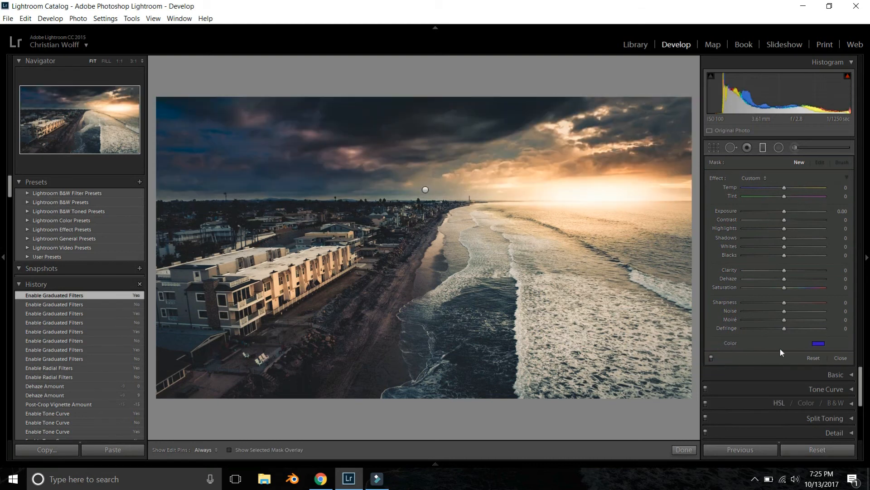
pyautogui.click(819, 344)
pyautogui.moveTo(748, 348); pyautogui.dragTo(642, 403)
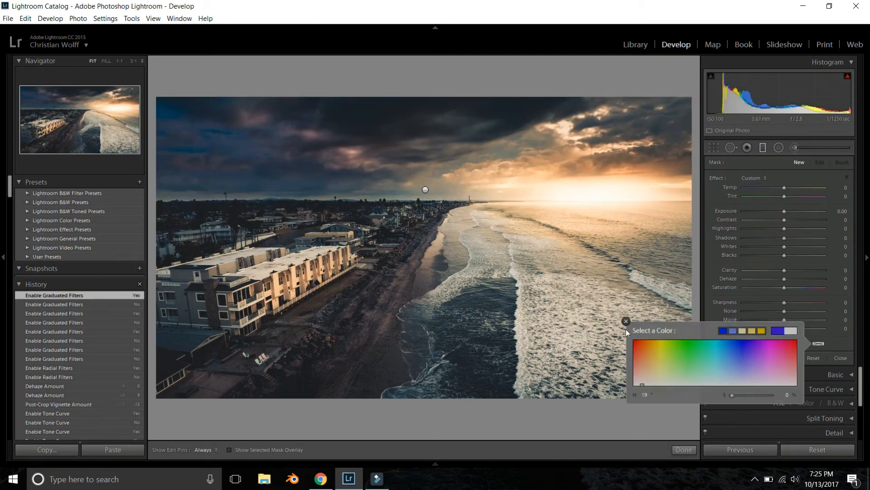
pyautogui.click(628, 322)
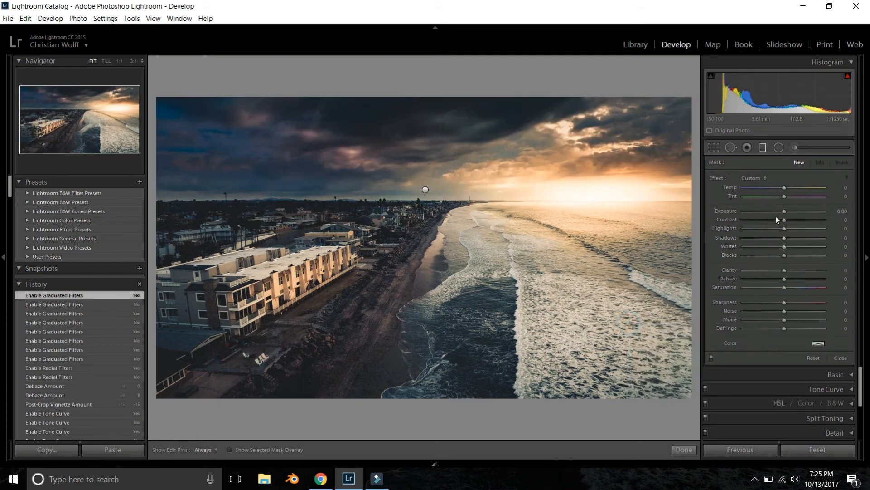
# - Tint the existing sky graduated filter beige with hue 42 and saturation 22, and compare the photo with graduated filters off and on
pyautogui.click(425, 189)
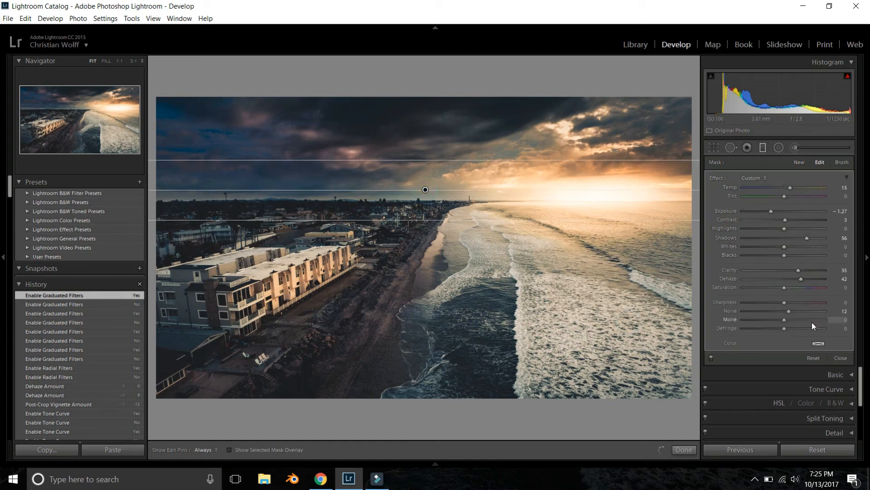
pyautogui.click(819, 344)
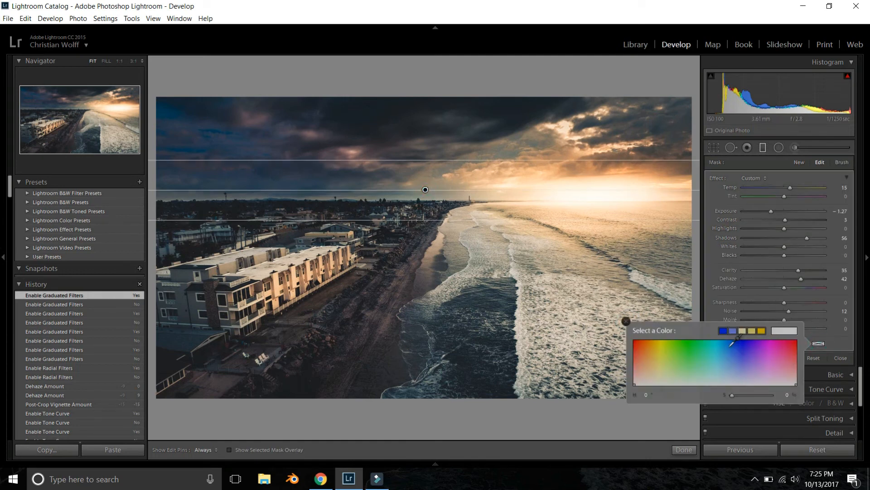
pyautogui.click(666, 351)
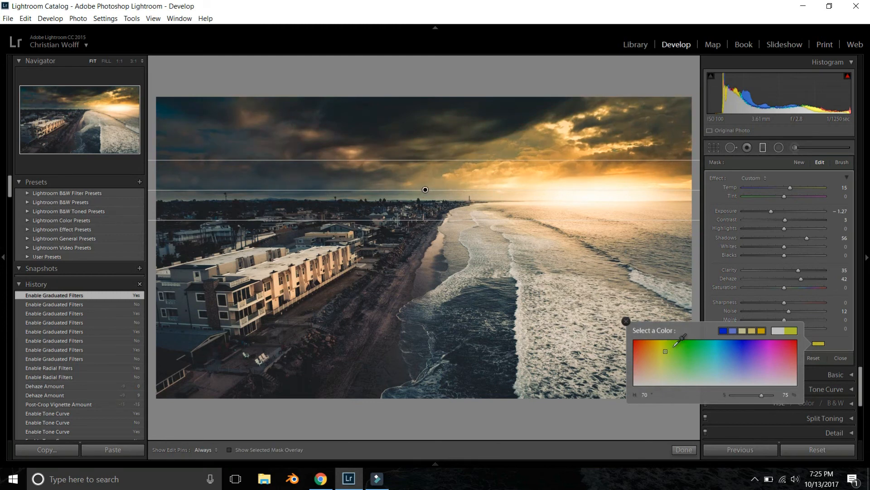
pyautogui.moveTo(673, 347)
pyautogui.mouseDown()
pyautogui.moveTo(756, 348)
pyautogui.moveTo(734, 338)
pyautogui.mouseUp()
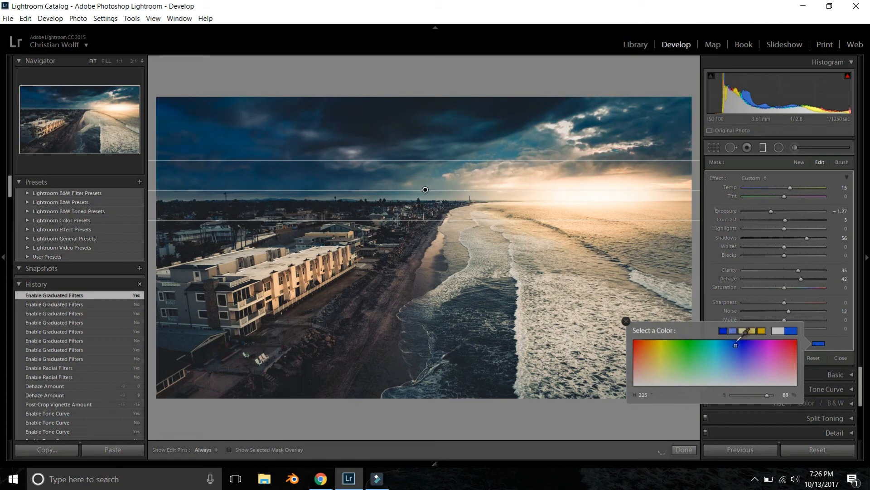
pyautogui.moveTo(735, 344); pyautogui.dragTo(655, 343)
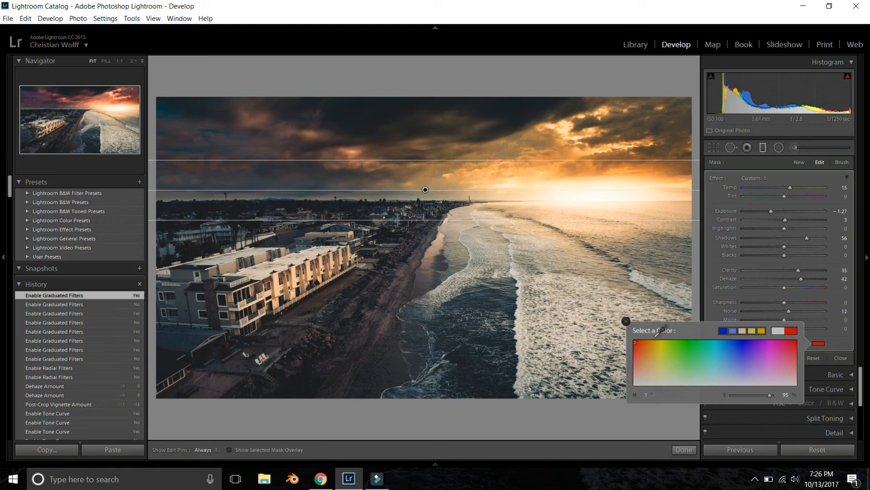
pyautogui.click(724, 330)
pyautogui.moveTo(774, 335)
pyautogui.mouseDown()
pyautogui.moveTo(787, 335)
pyautogui.moveTo(656, 335)
pyautogui.moveTo(654, 371)
pyautogui.mouseUp()
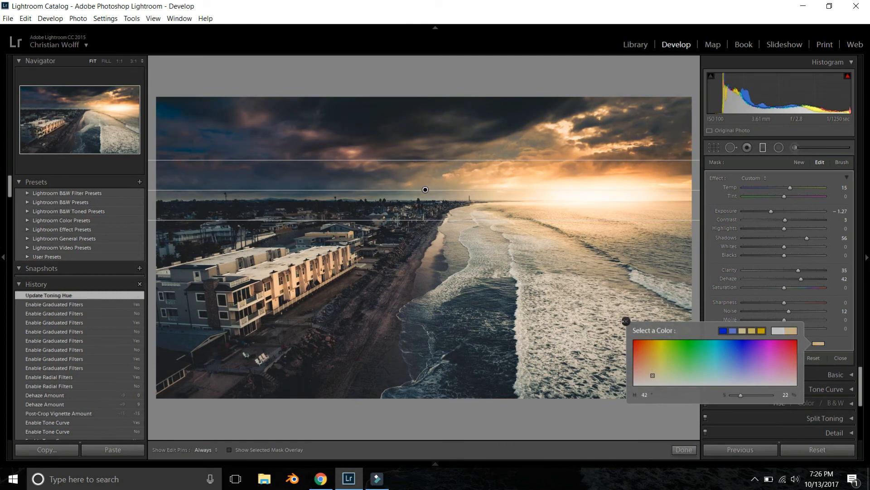
pyautogui.click(626, 321)
pyautogui.click(712, 358)
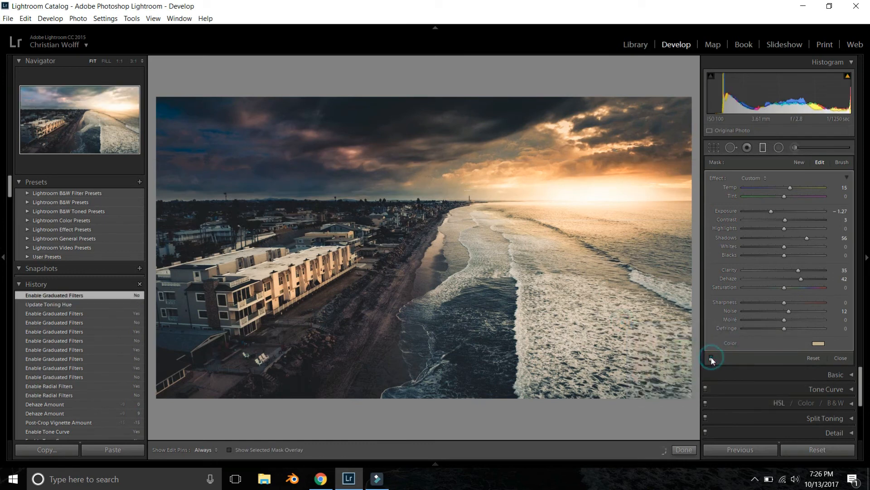
pyautogui.click(711, 357)
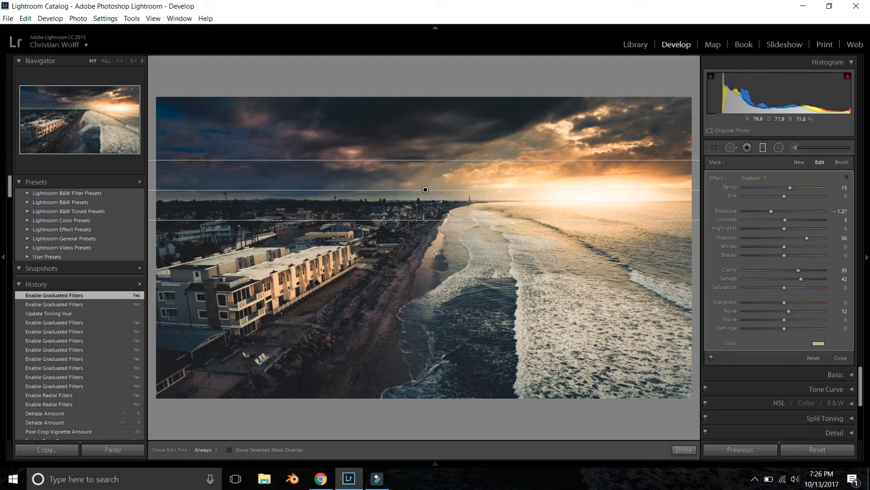
# - Add graduated filters that darken the left and bottom edges of the photo, shifting each outward toward its edge
pyautogui.moveTo(195, 247); pyautogui.dragTo(350, 235)
pyautogui.moveTo(273, 243); pyautogui.dragTo(181, 247)
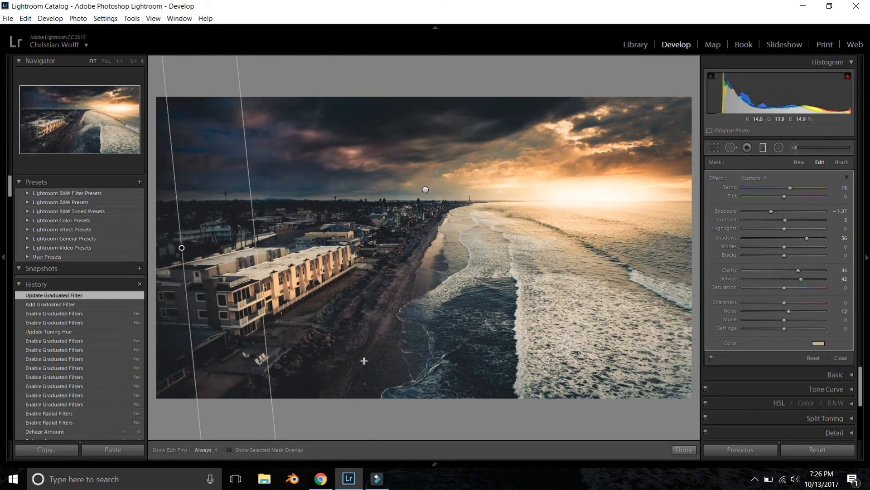
pyautogui.moveTo(364, 383); pyautogui.dragTo(366, 219)
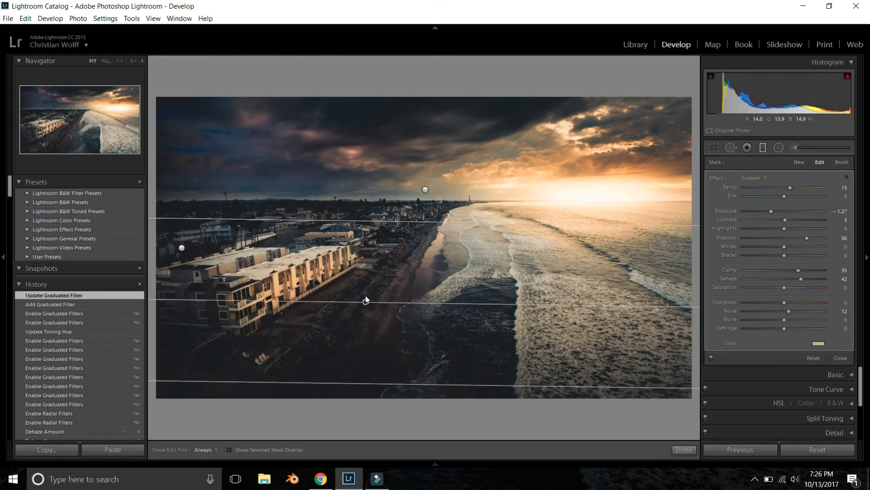
pyautogui.moveTo(364, 300); pyautogui.dragTo(365, 401)
# - Add darkening graduated filters at the photo's right and top edges, and compare the photo with graduated filters off and on
pyautogui.moveTo(514, 220); pyautogui.dragTo(396, 194)
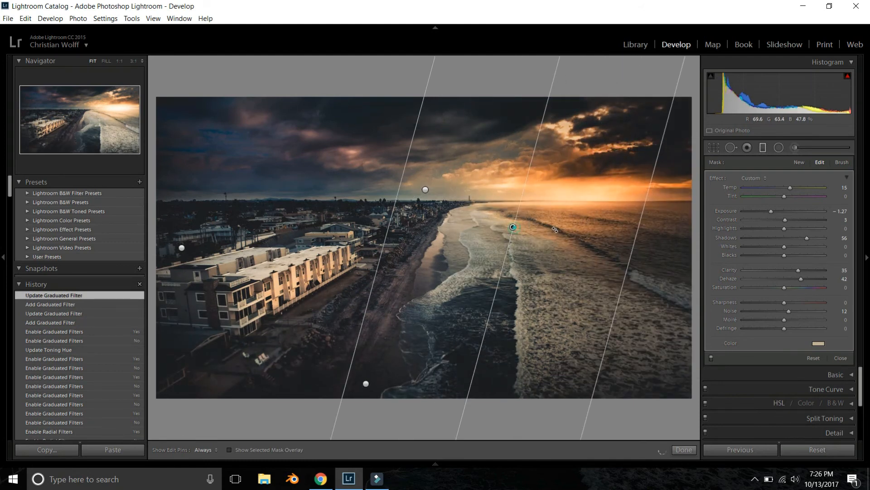
pyautogui.moveTo(555, 229); pyautogui.dragTo(647, 237)
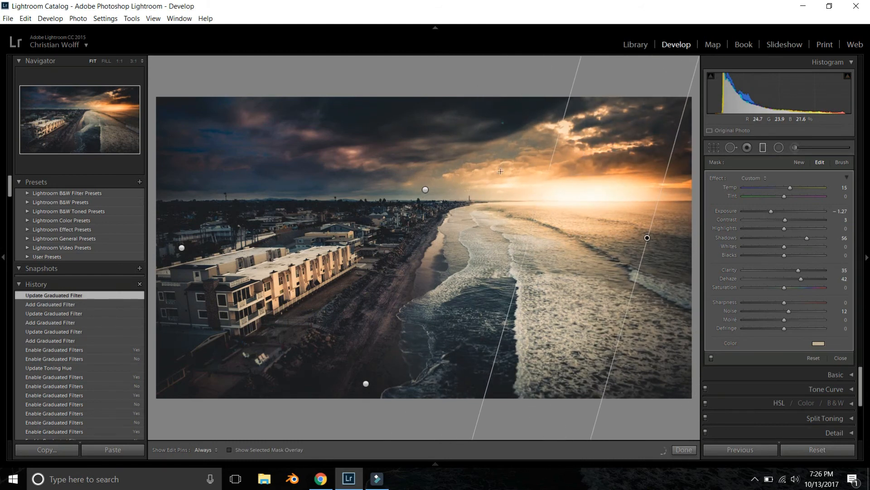
pyautogui.moveTo(544, 127); pyautogui.dragTo(506, 249)
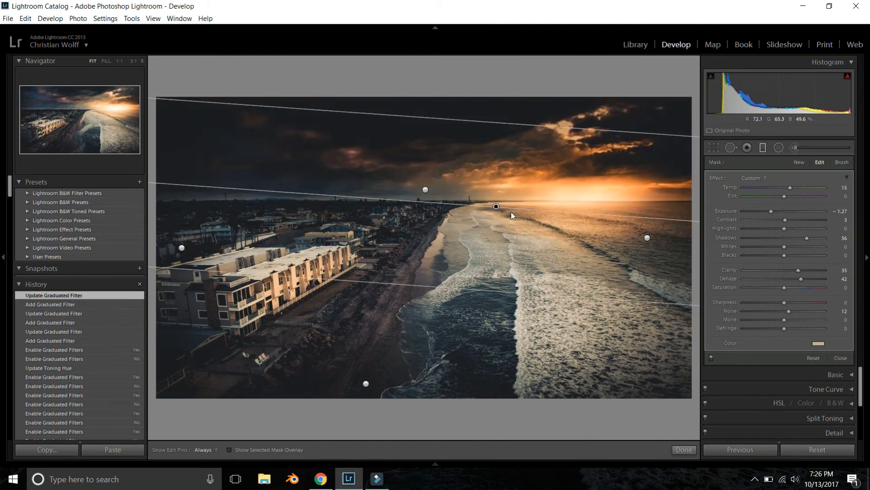
pyautogui.moveTo(496, 206); pyautogui.dragTo(519, 78)
pyautogui.click(712, 357)
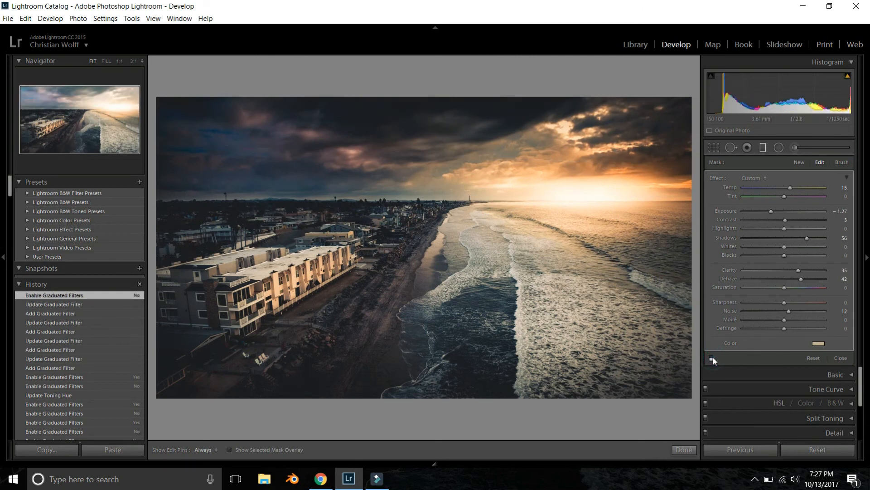
pyautogui.click(712, 357)
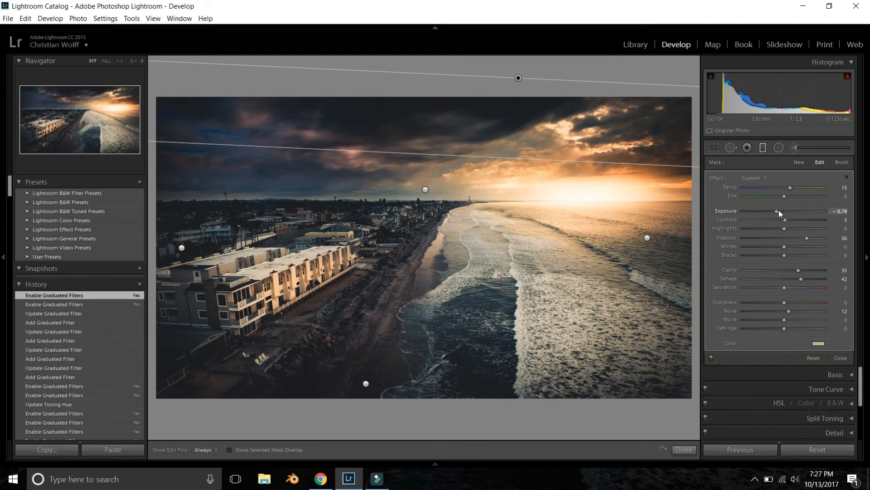
# - Raise the exposure of the four edge graduated filters, setting the bottom one to about -0.60 and the left one to -0.07
pyautogui.moveTo(779, 211); pyautogui.dragTo(774, 211)
pyautogui.click(647, 237)
pyautogui.click(366, 384)
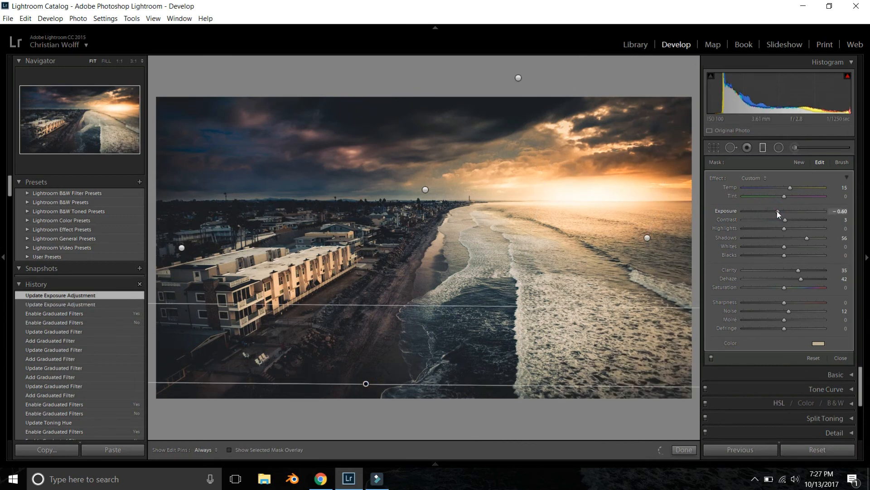
pyautogui.click(181, 247)
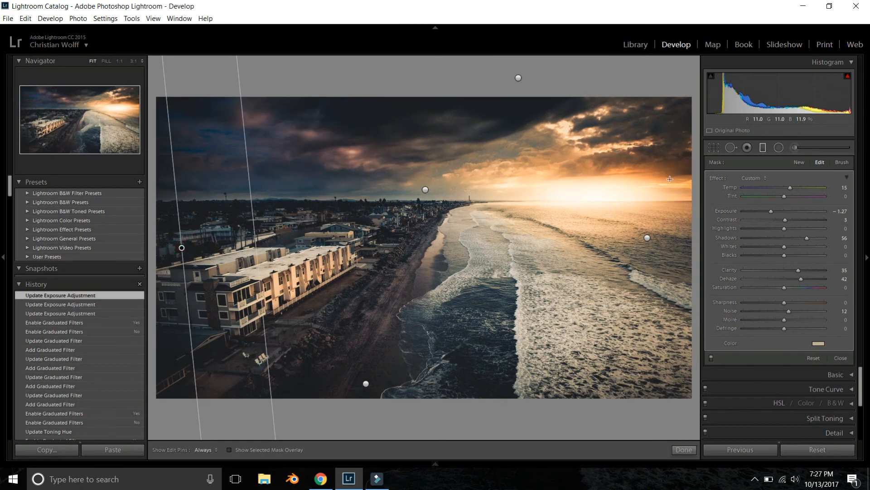
pyautogui.moveTo(772, 210); pyautogui.dragTo(782, 210)
# - Compare the photo with the graduated filters off and on, leave them enabled, and close the filter settings
pyautogui.click(711, 357)
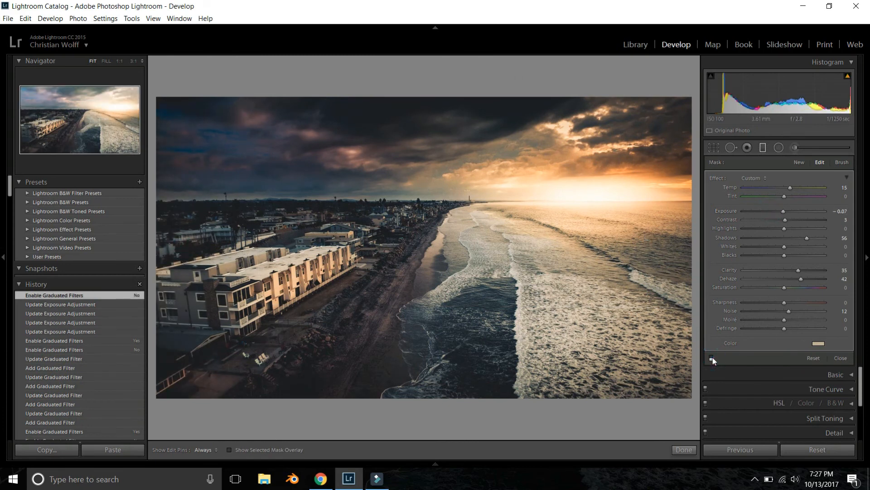
pyautogui.click(711, 357)
pyautogui.click(711, 358)
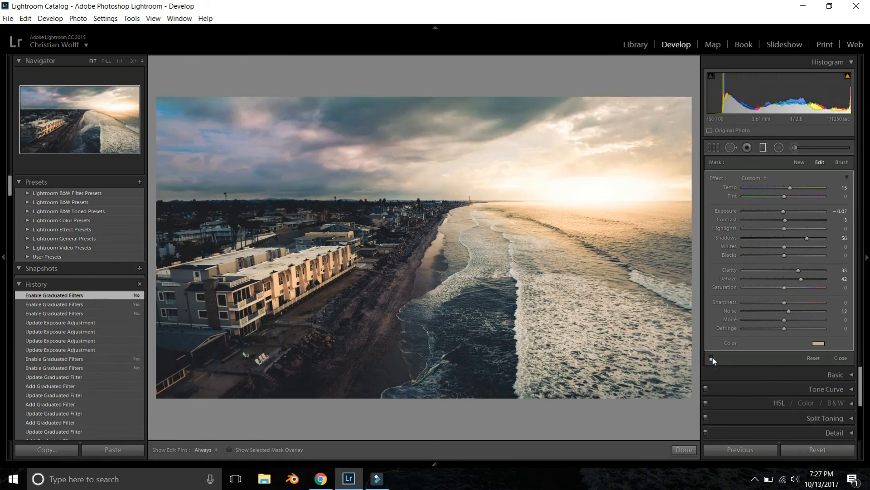
pyautogui.click(711, 357)
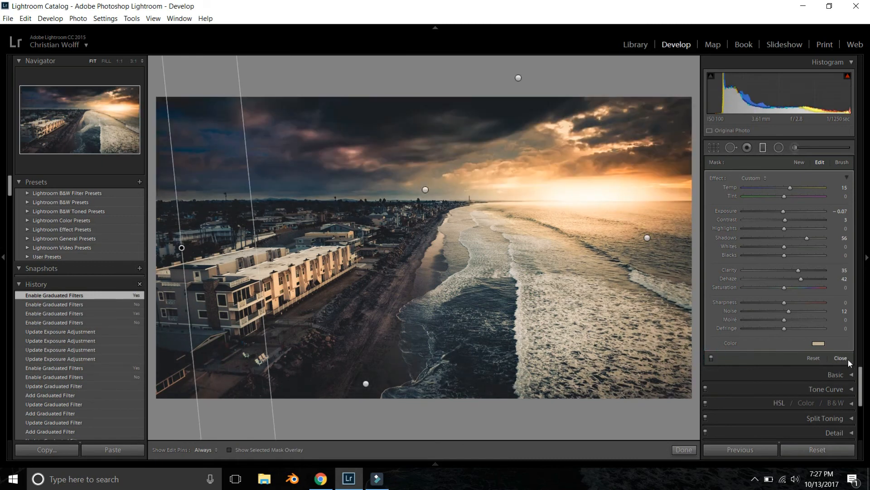
pyautogui.click(846, 359)
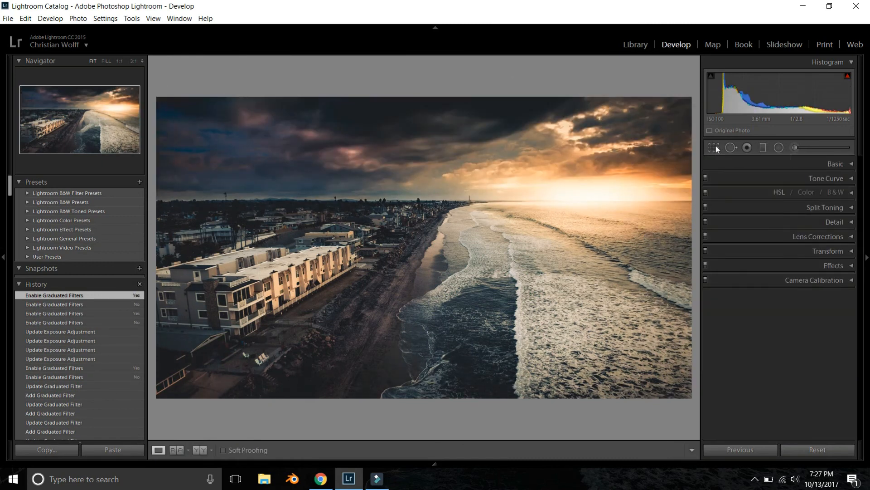
# - Straighten the photo along the horizon to an angle of 0.14, nudge the crop's right edge, and close the crop settings
pyautogui.click(715, 148)
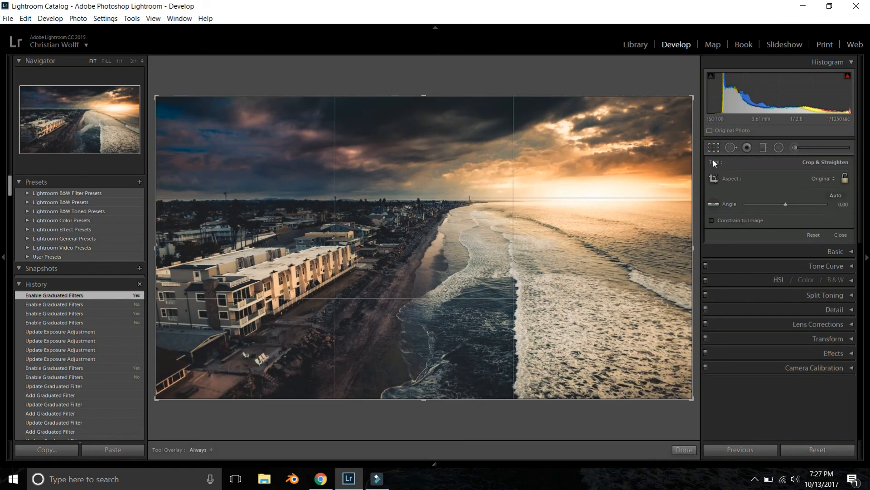
pyautogui.click(711, 202)
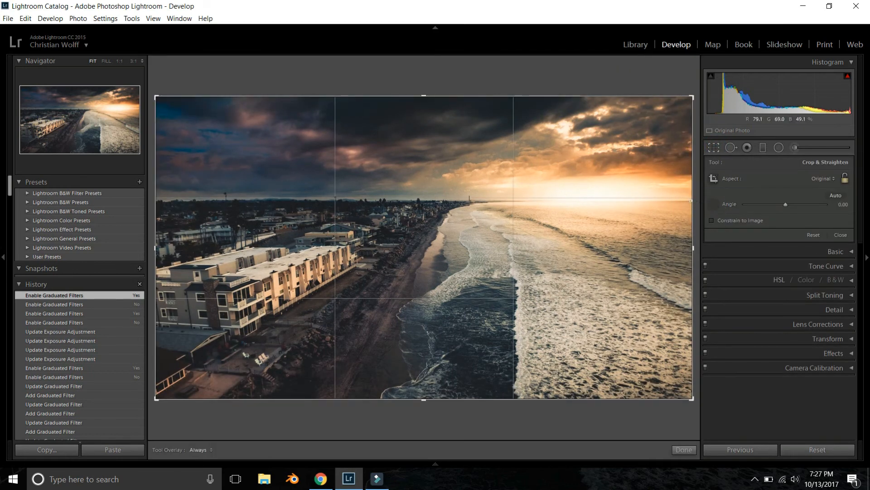
pyautogui.moveTo(691, 199); pyautogui.dragTo(122, 205)
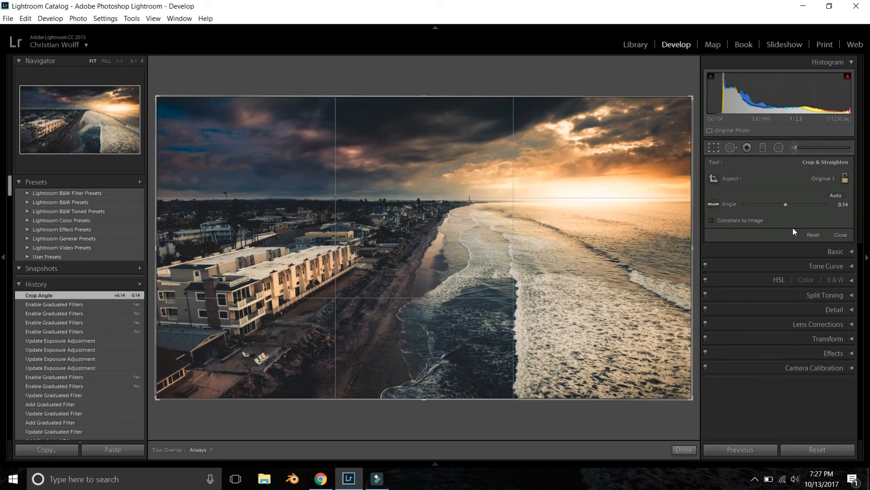
pyautogui.click(812, 234)
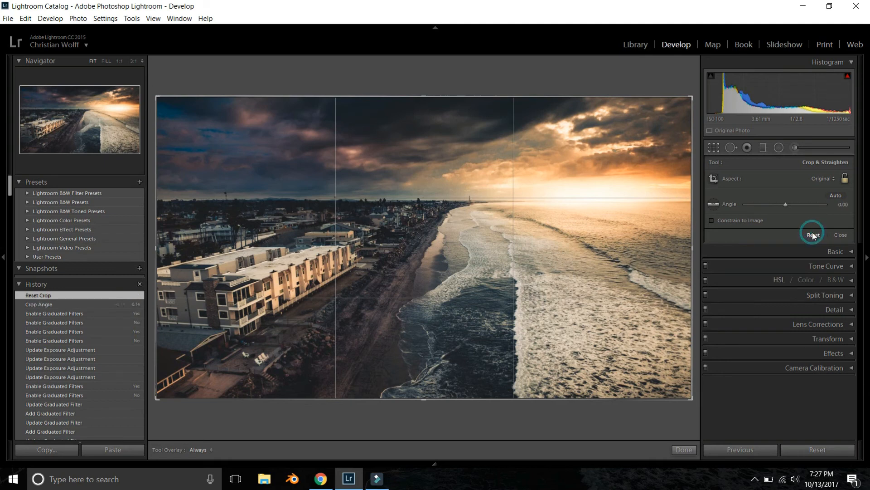
pyautogui.hotkey('ctrl', 'z')
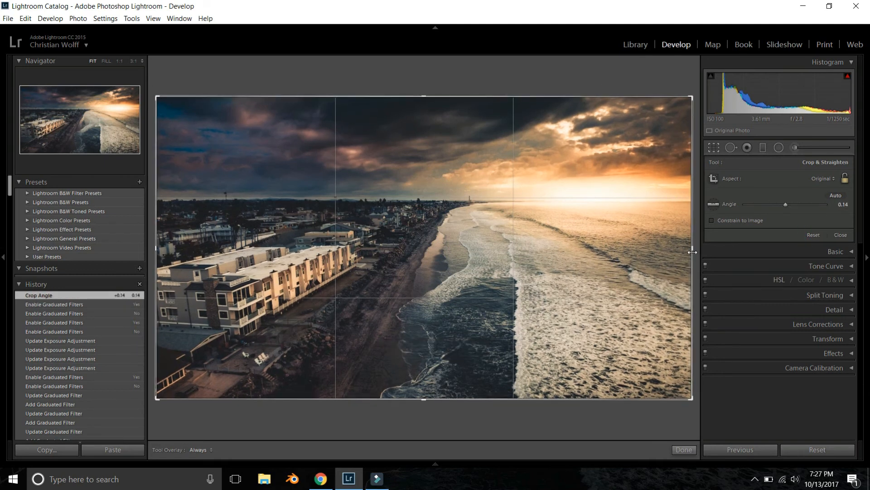
pyautogui.moveTo(692, 252)
pyautogui.mouseDown()
pyautogui.moveTo(593, 252)
pyautogui.moveTo(693, 252)
pyautogui.mouseUp()
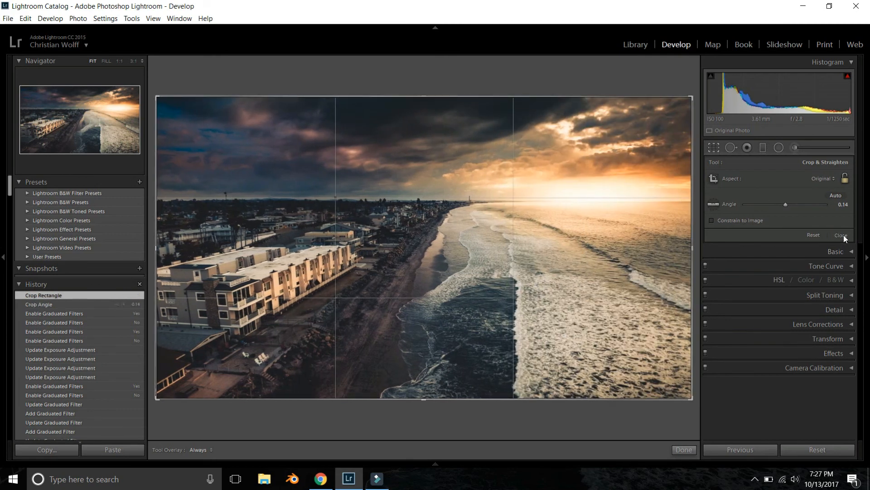
pyautogui.click(842, 235)
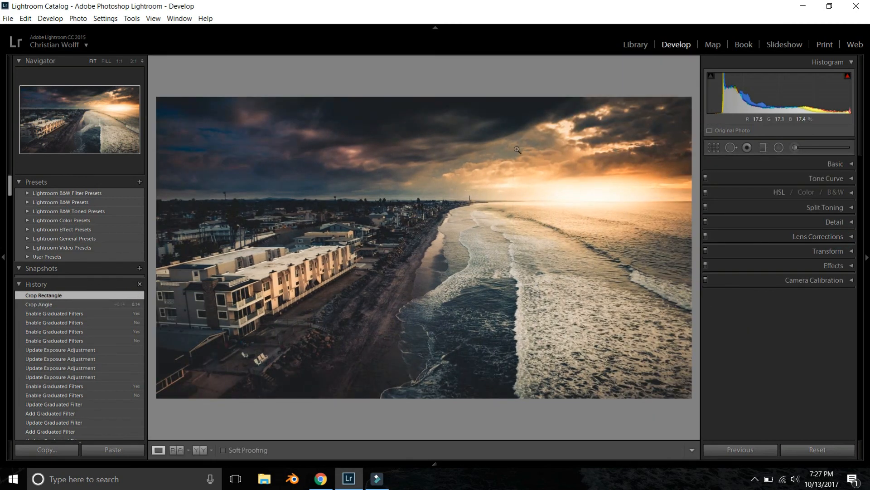
# - Compare the edit with the original side by side and by resetting and restoring the settings twice, undoing the last crop rectangle change as well
pyautogui.press('y')
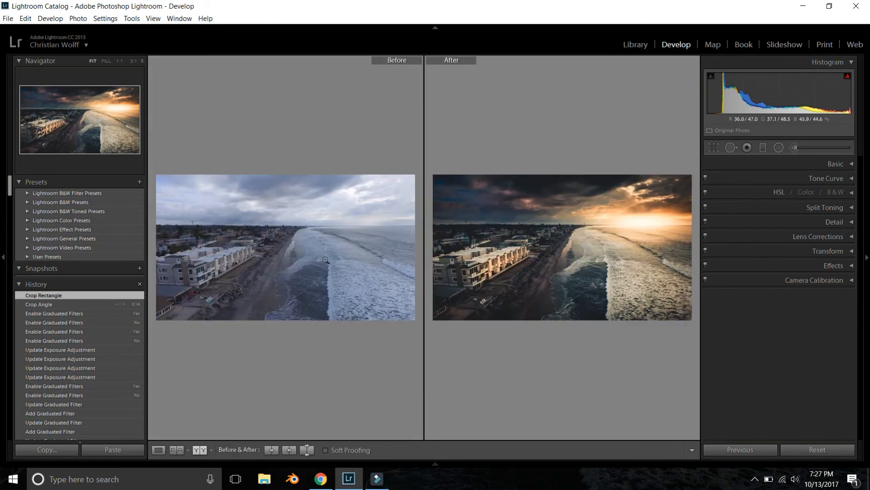
pyautogui.press('y')
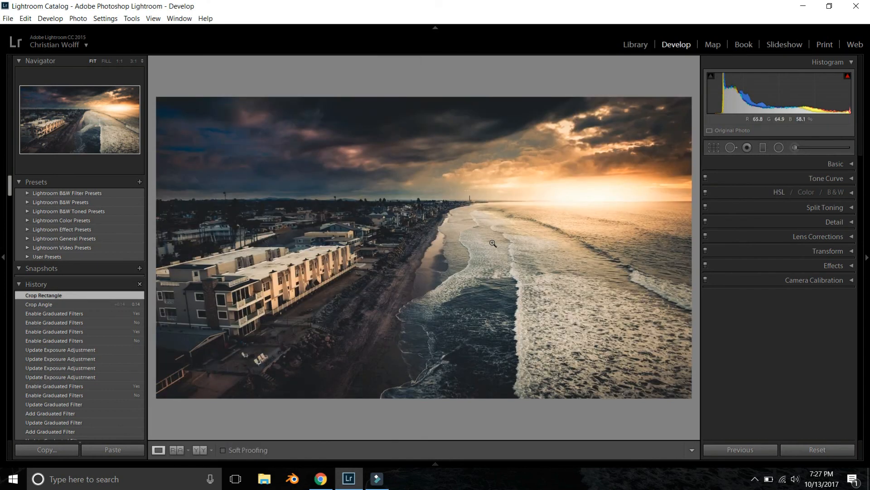
pyautogui.click(830, 450)
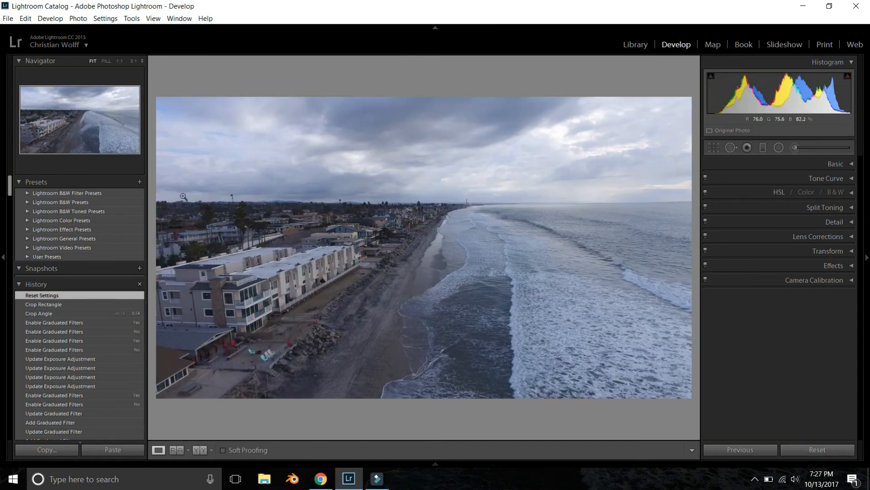
pyautogui.hotkey('ctrl', 'z')
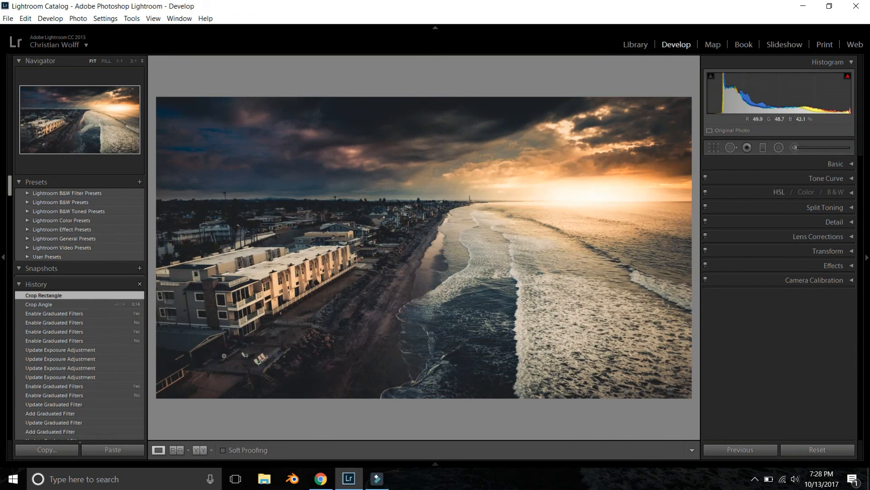
pyautogui.hotkey('ctrl', 'z')
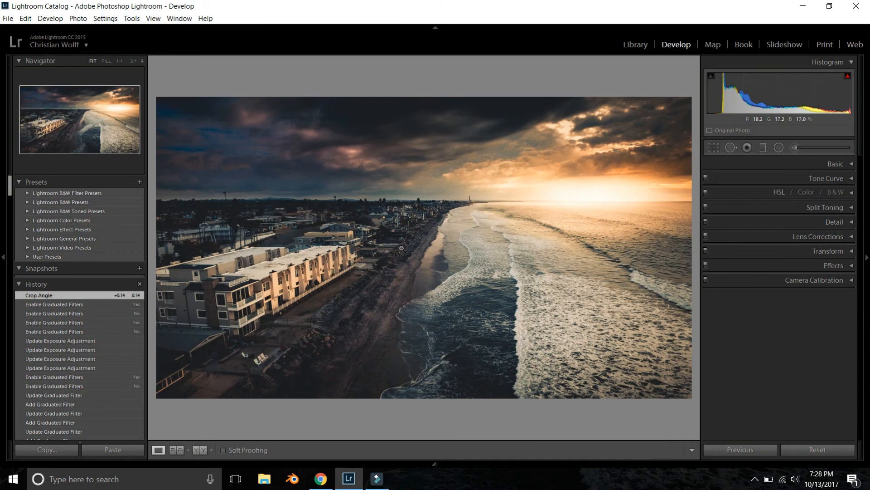
pyautogui.click(794, 449)
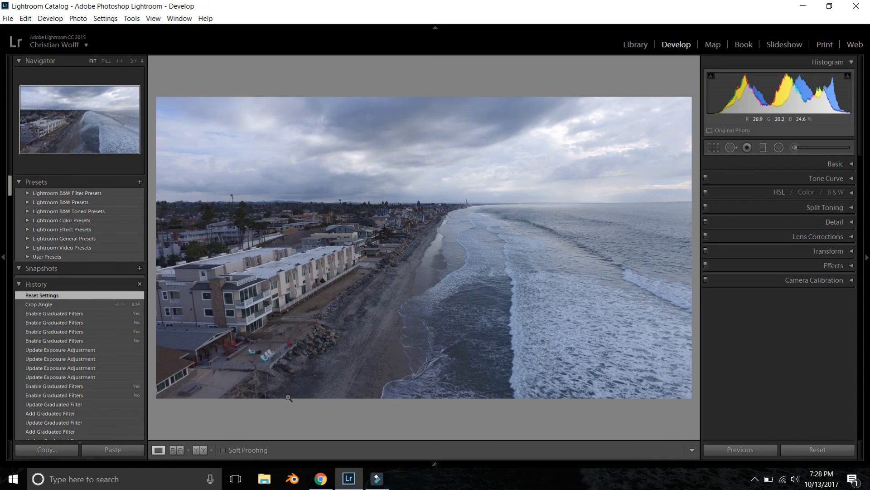
pyautogui.hotkey('ctrl', 'z')
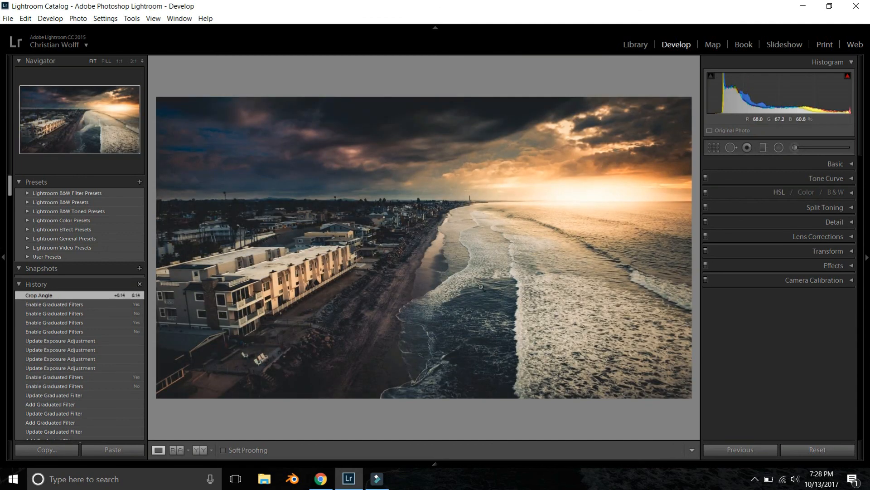
# - Compare this edit with the earlier exported version of the beach photo, ending on the current edit
pyautogui.press('Right')
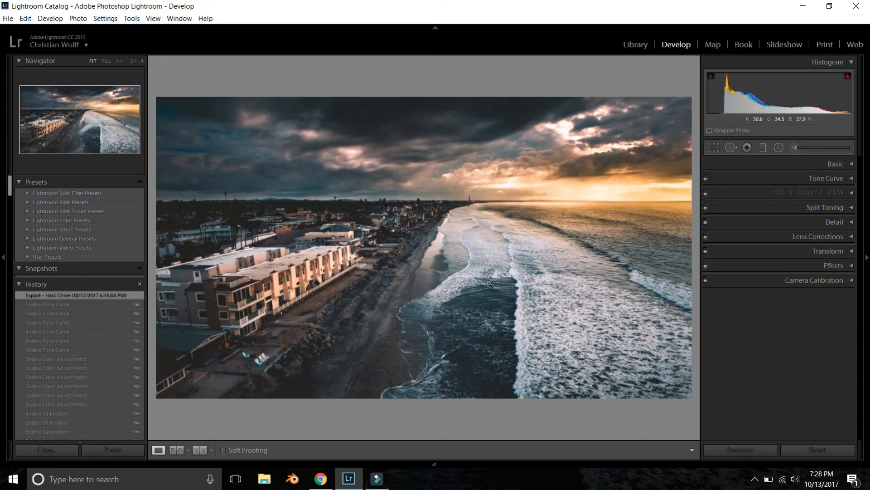
pyautogui.press('Right')
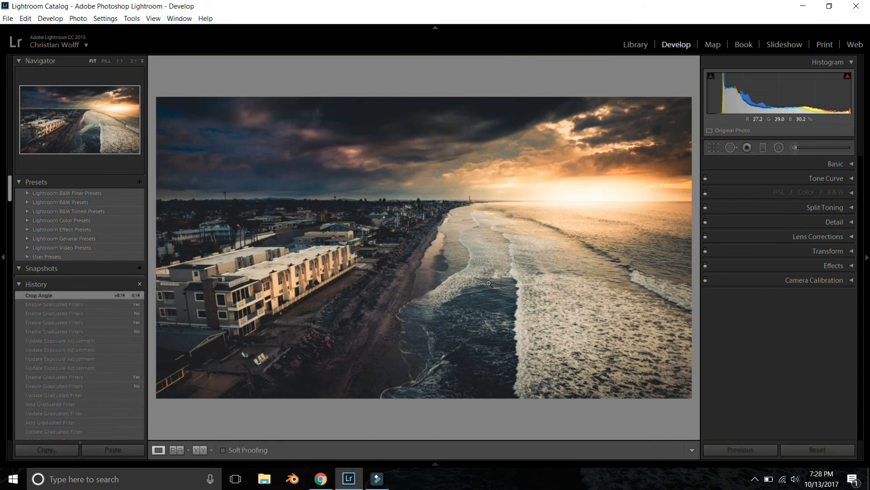
pyautogui.press('Right')
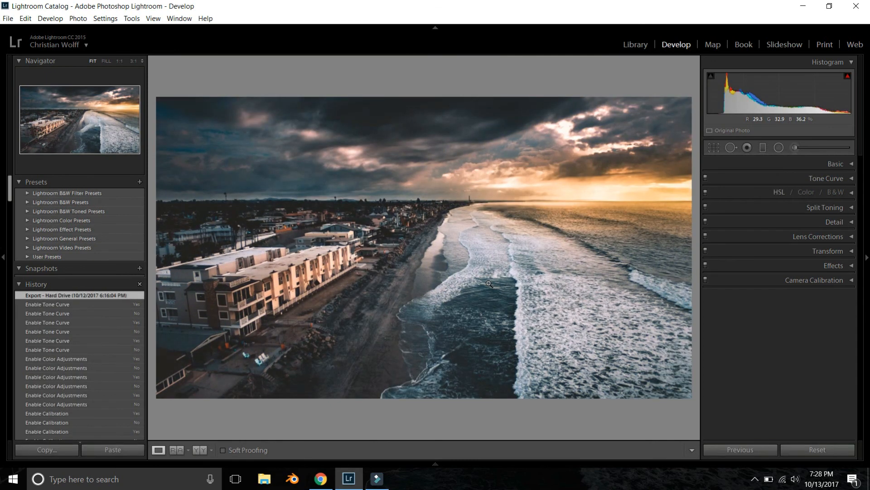
pyautogui.press('Right')
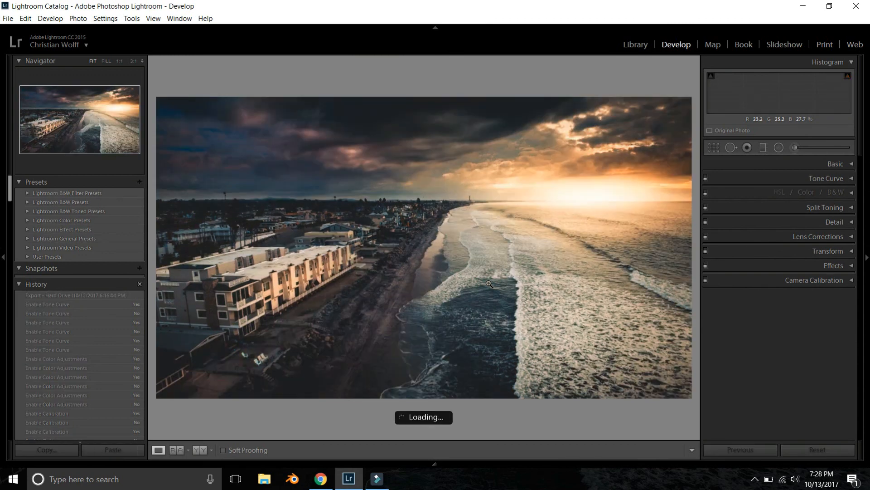
# - Set the split toning shadow saturation to 3
pyautogui.click(851, 208)
pyautogui.moveTo(751, 285)
pyautogui.mouseDown()
pyautogui.moveTo(733, 285)
pyautogui.moveTo(761, 283)
pyautogui.moveTo(747, 285)
pyautogui.mouseUp()
# - Try a purple-blue split toning shadow tint with hue 252 and saturation 43, and undo it
pyautogui.click(824, 267)
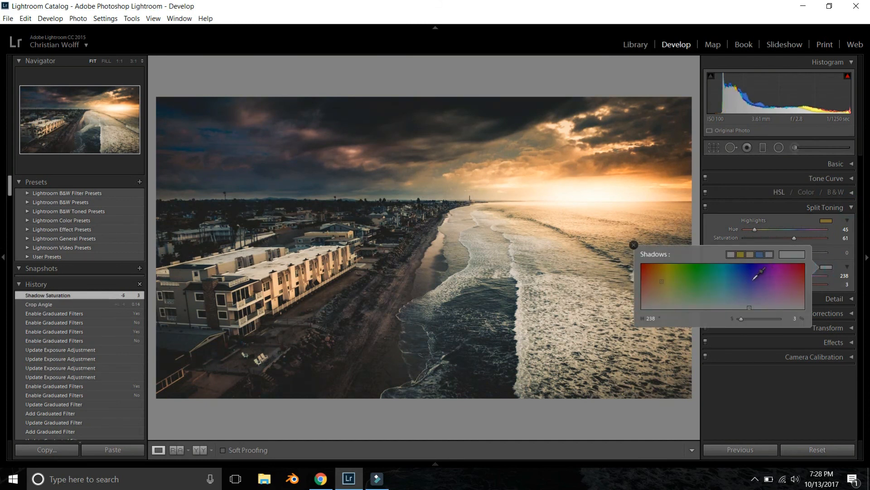
pyautogui.click(729, 272)
pyautogui.moveTo(731, 267); pyautogui.dragTo(761, 284)
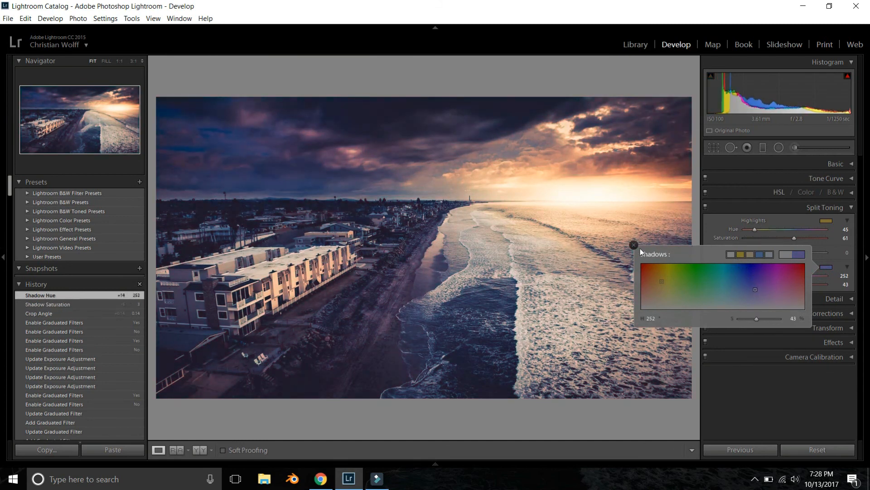
pyautogui.click(634, 245)
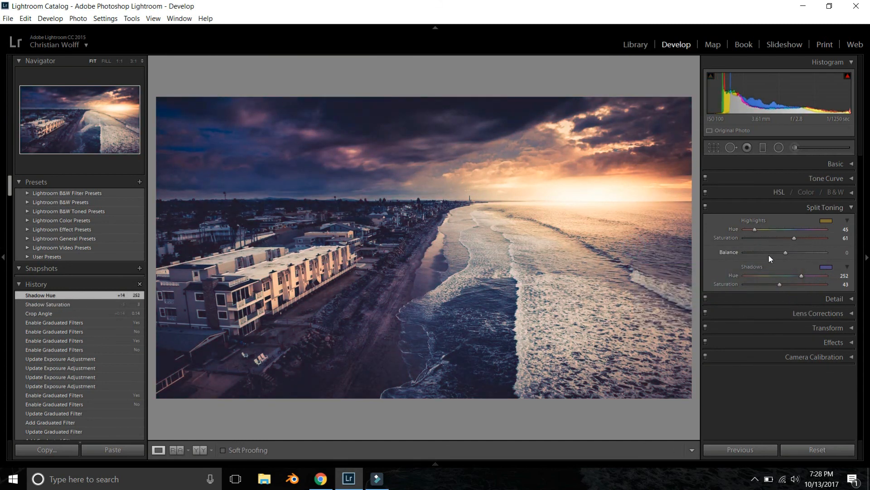
pyautogui.hotkey('ctrl', 'z')
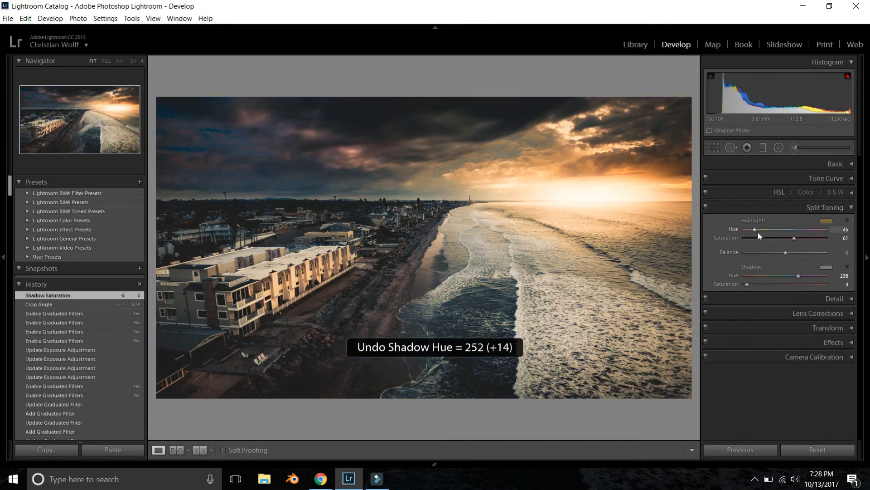
pyautogui.click(849, 209)
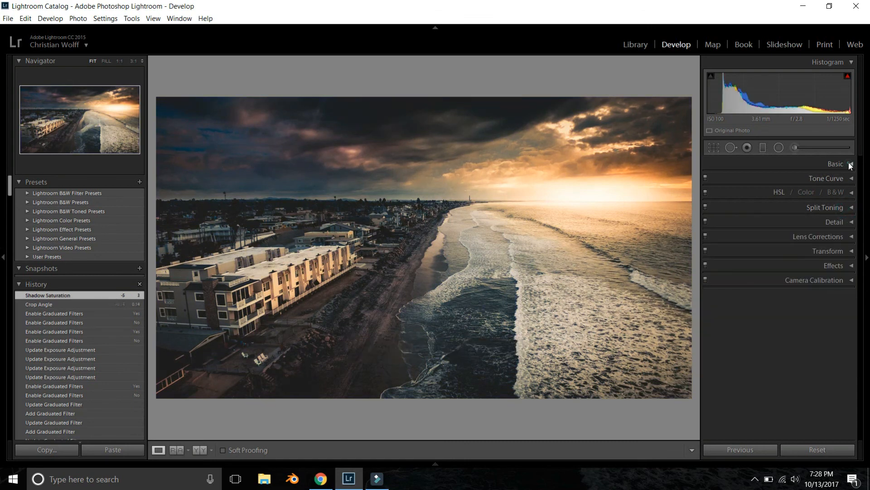
# - In the basic adjustments, set shadows to +17, exposure to +0.25, vibrance to +18 and saturation to +7
pyautogui.click(848, 164)
pyautogui.moveTo(766, 268); pyautogui.dragTo(790, 272)
pyautogui.moveTo(785, 238); pyautogui.dragTo(788, 239)
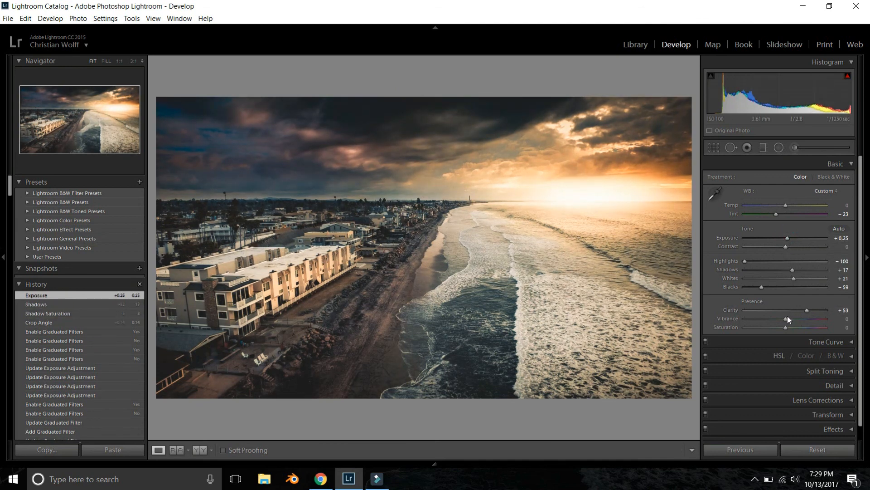
pyautogui.moveTo(787, 317)
pyautogui.mouseDown()
pyautogui.moveTo(822, 320)
pyautogui.moveTo(788, 328)
pyautogui.mouseUp()
pyautogui.click(849, 165)
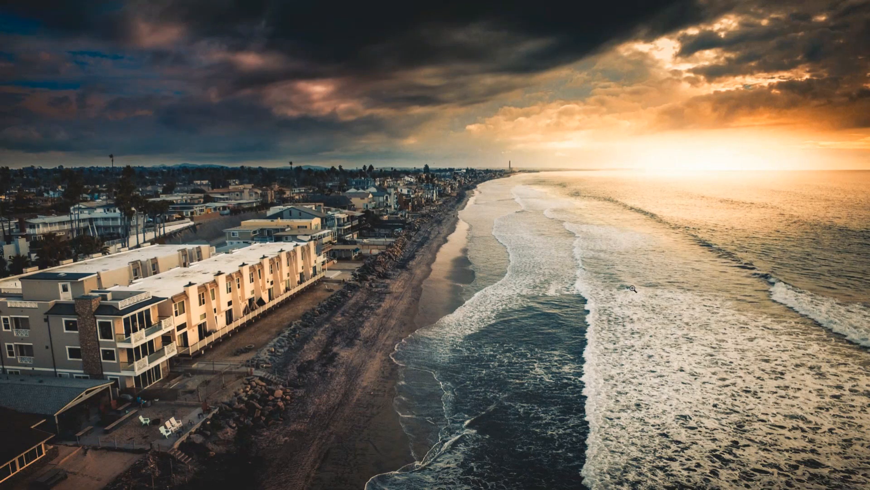
# - Compare the finished edit with the original side by side and in full screen, temporarily resetting the settings and restoring them
pyautogui.press('f')
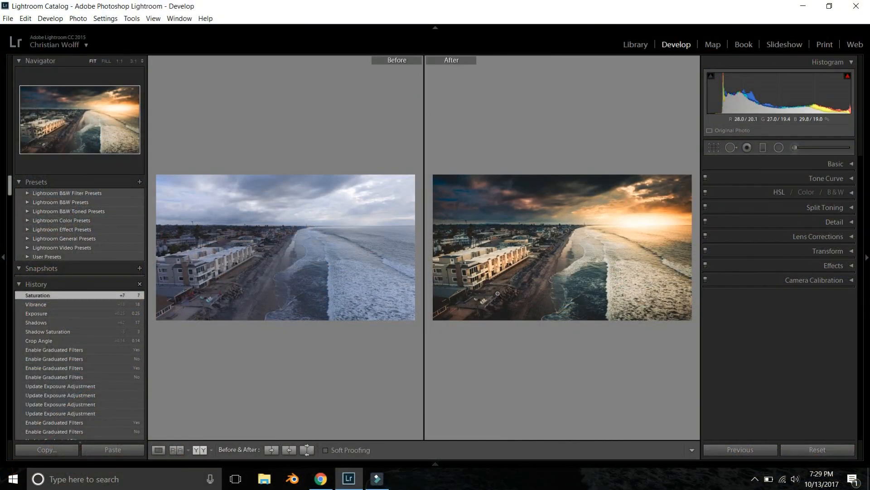
pyautogui.press('y')
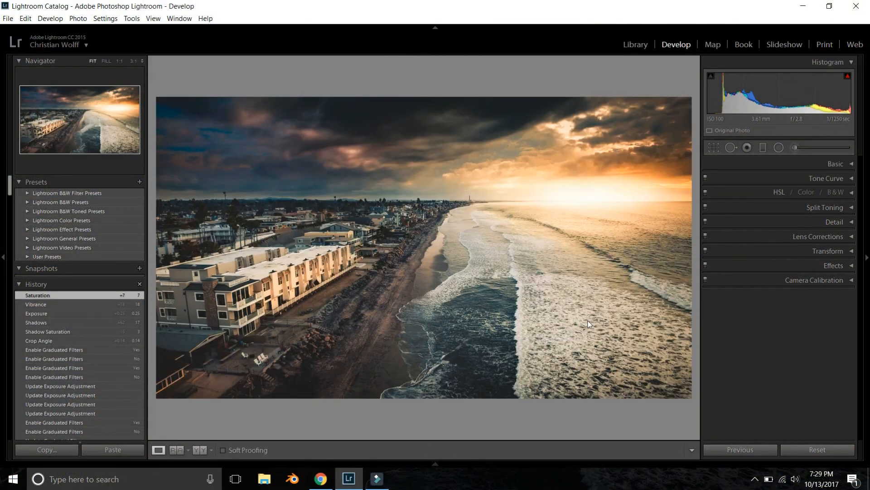
pyautogui.click(839, 454)
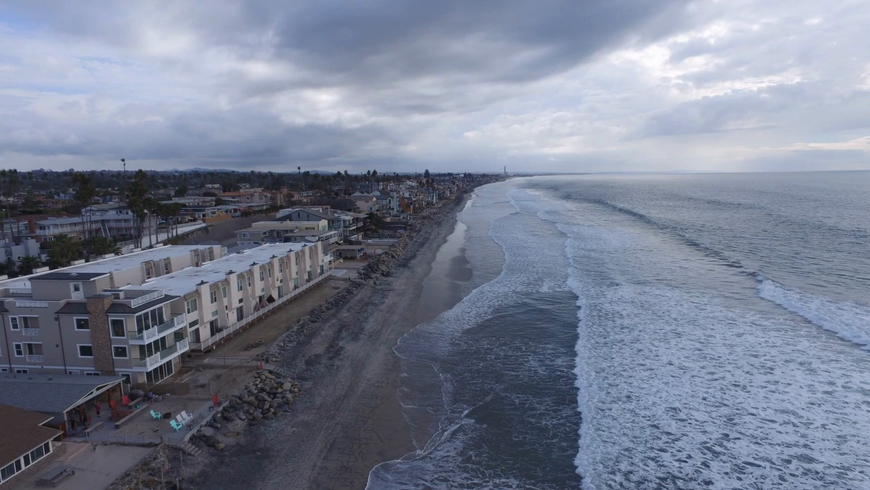
pyautogui.hotkey('ctrl', 'z')
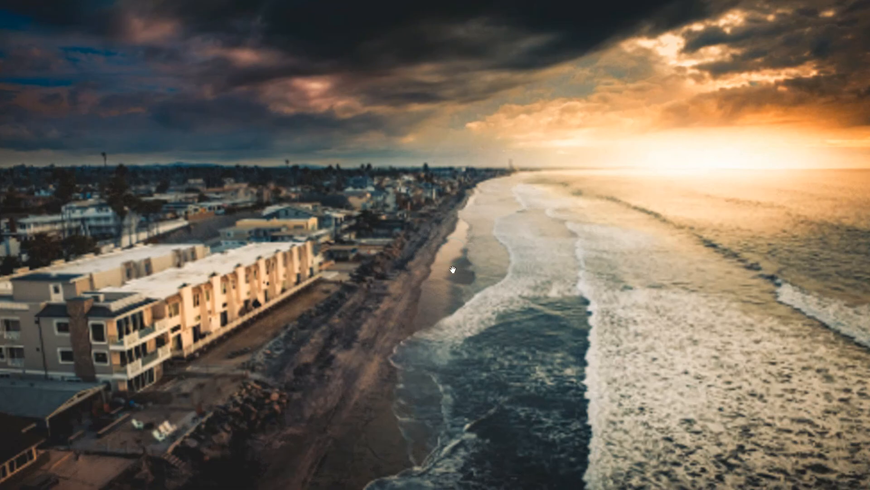
# - Examine the shoreline detail at 1:1 in full screen, and return to the fitted view of the whole photo
pyautogui.click(453, 269)
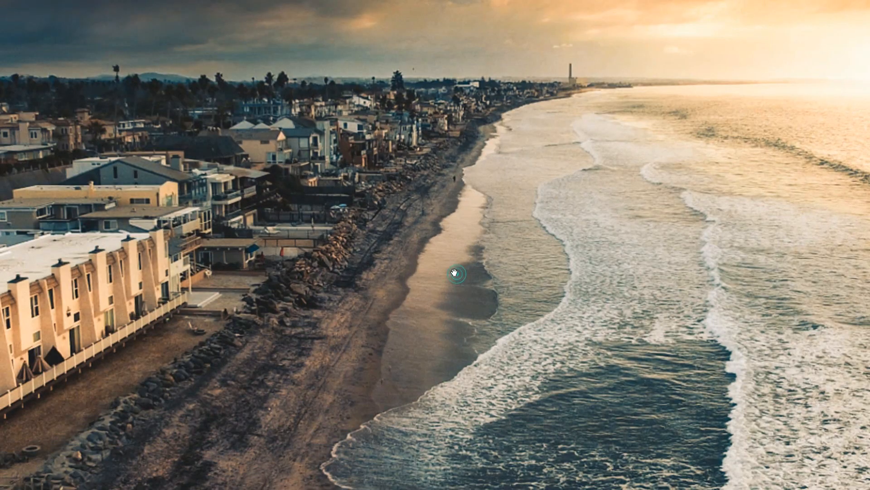
pyautogui.press('f')
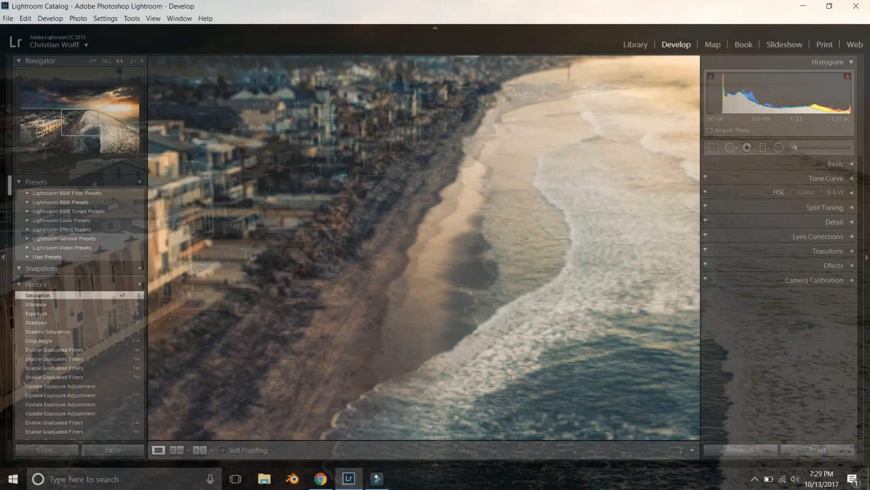
pyautogui.click(442, 252)
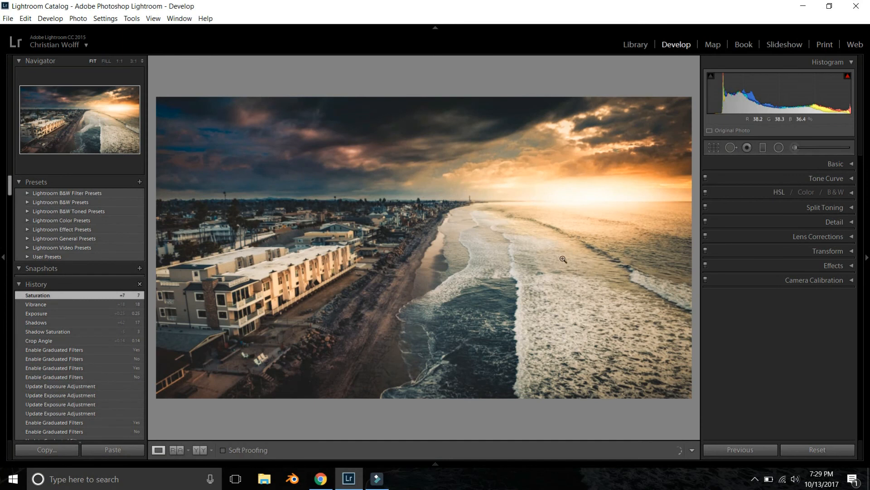